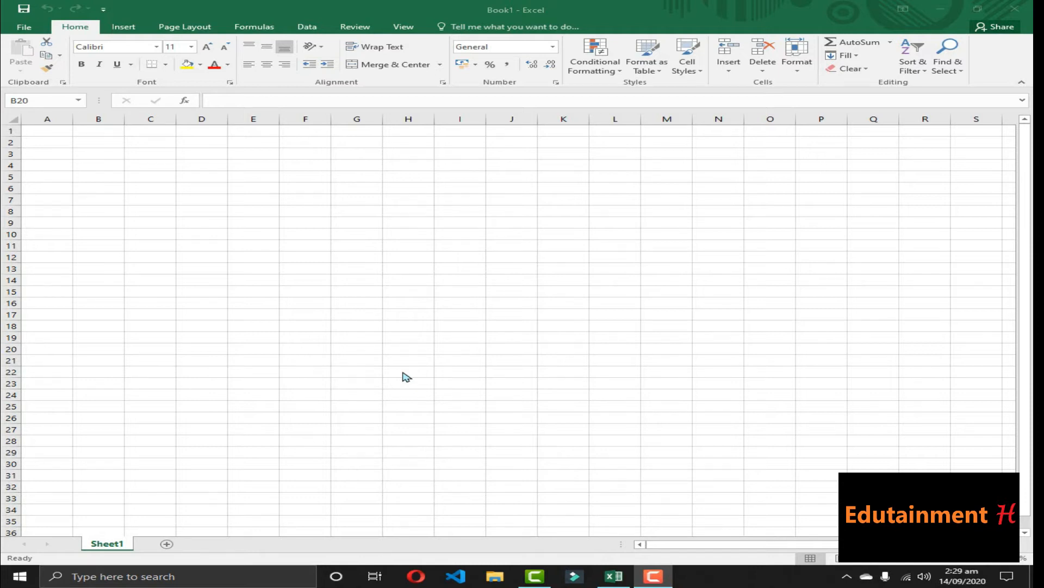
Step: Enter the heading Animals in B2 and list Lion, Cat, Horse, Dog and Wolf below it in B3 to B7
click(98, 143)
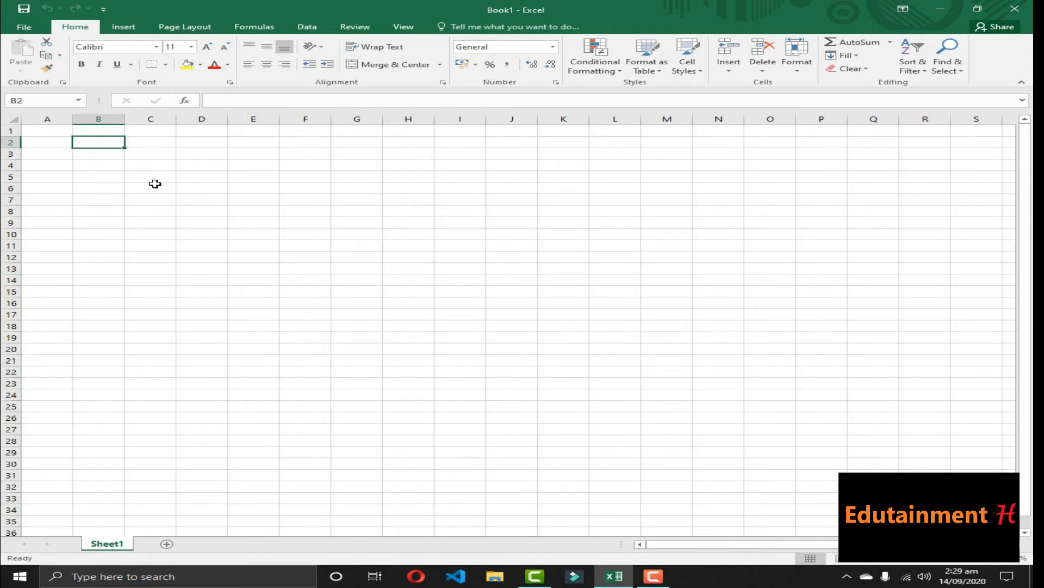
text(Animals)
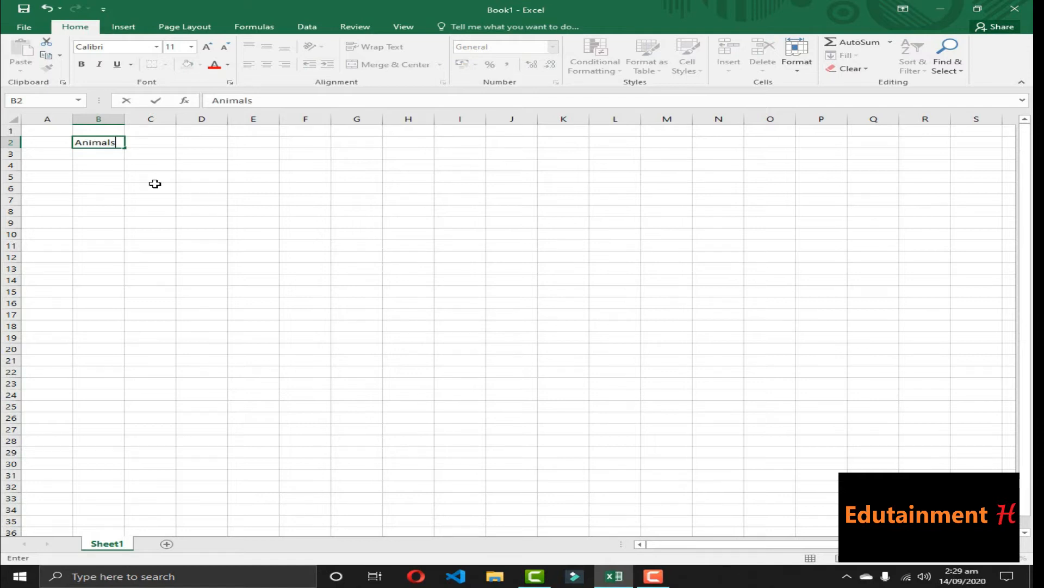
key(Return)
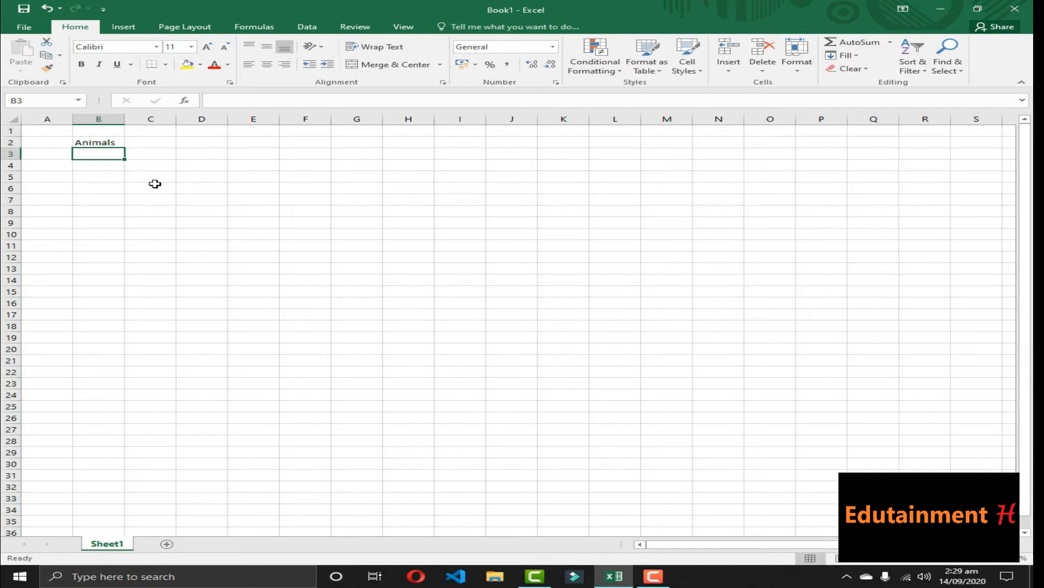
text(Lion)
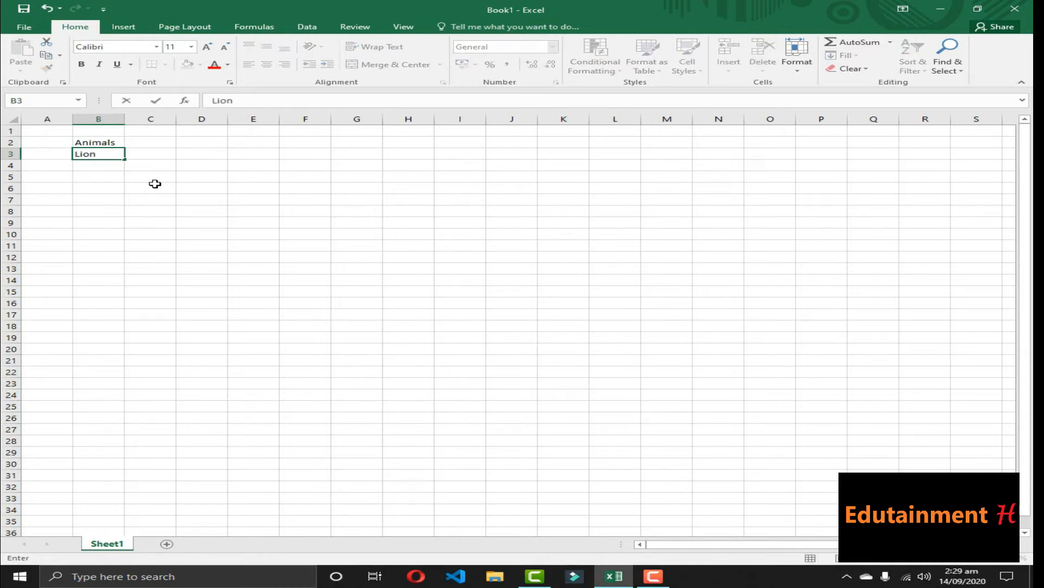
key(Return)
text(Cat)
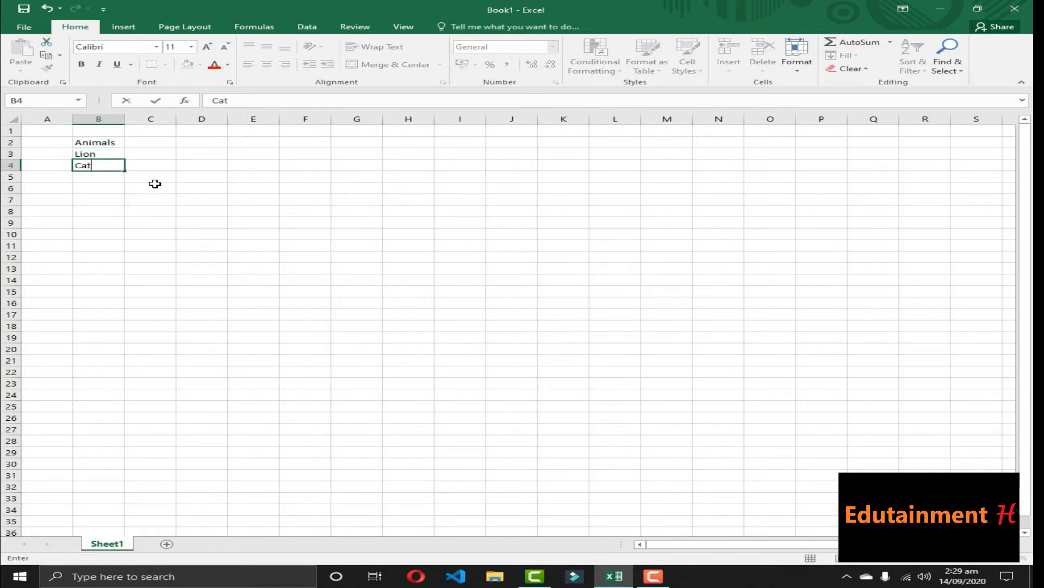
key(Return)
text(Horse)
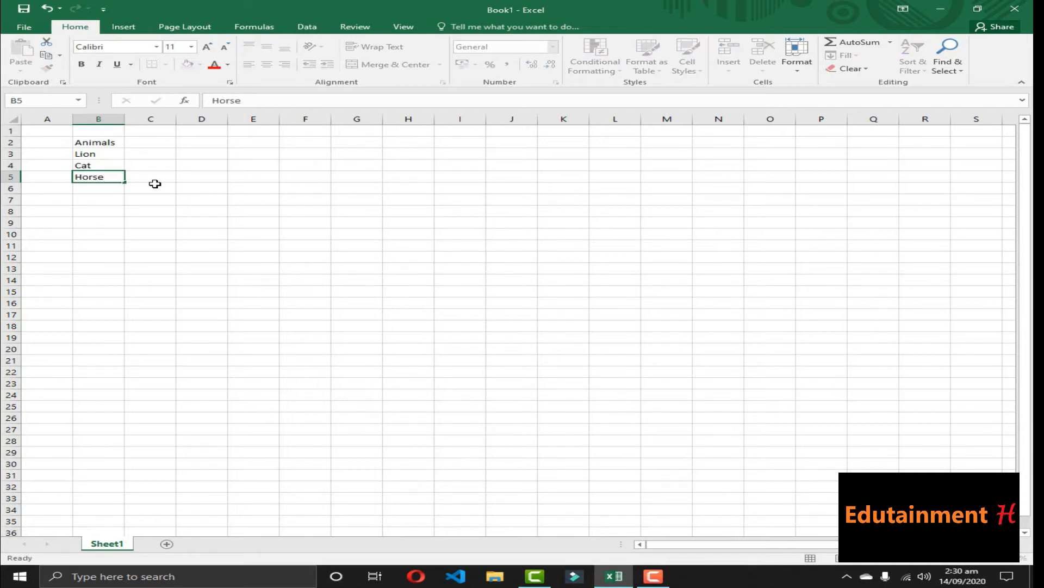
key(Return)
text(Dog)
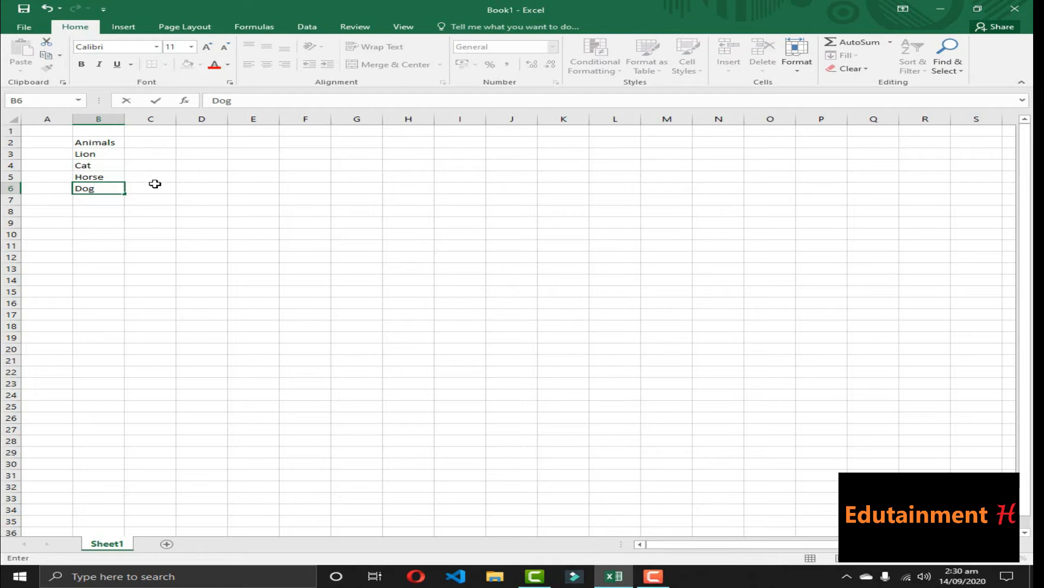
key(Return)
text(Wolf)
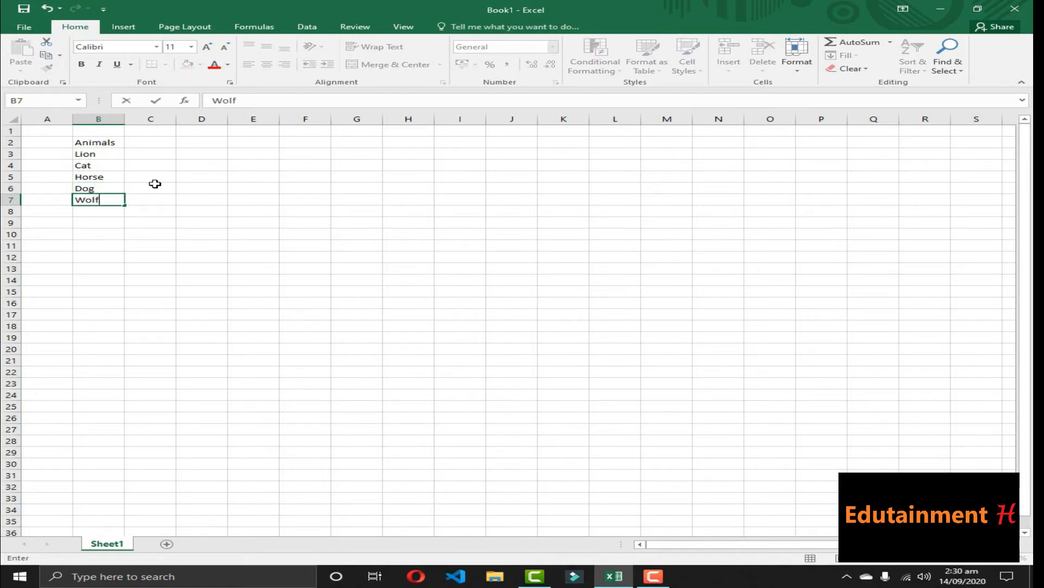
key(Return)
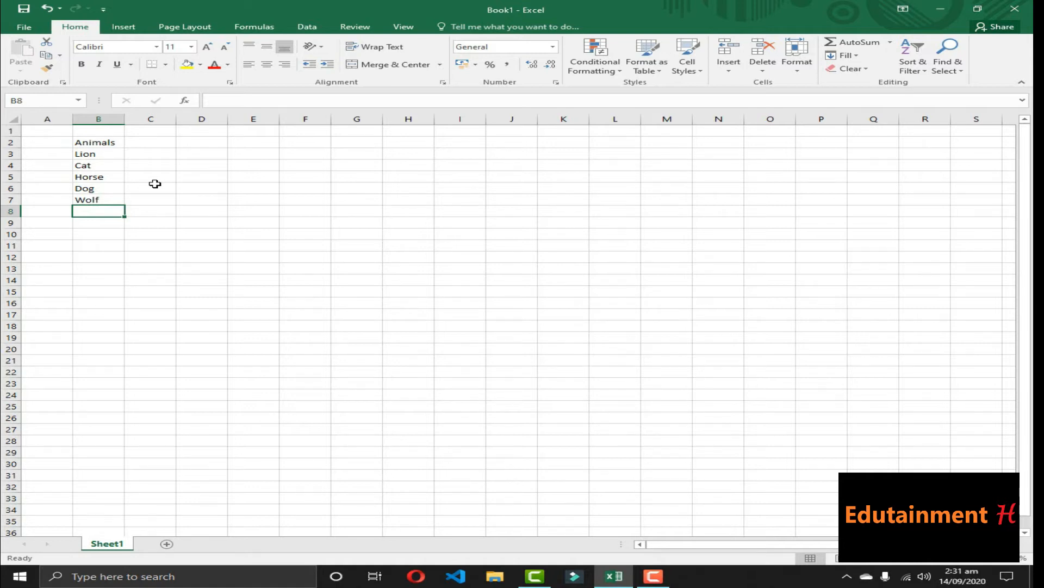
Step: Add the column headings Type in C2 and Food in D2 beside the Animals heading
click(148, 141)
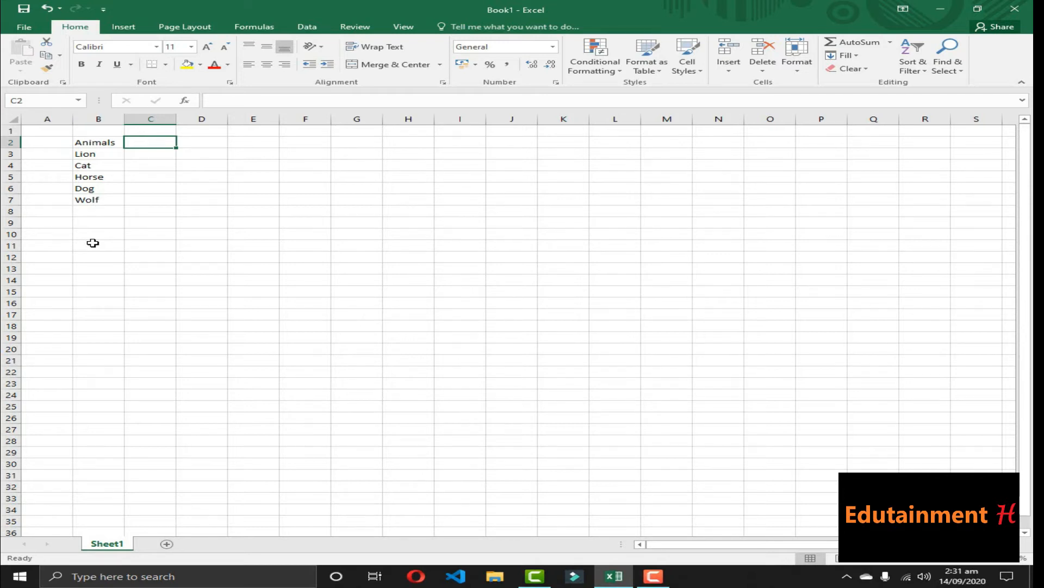
text(Type)
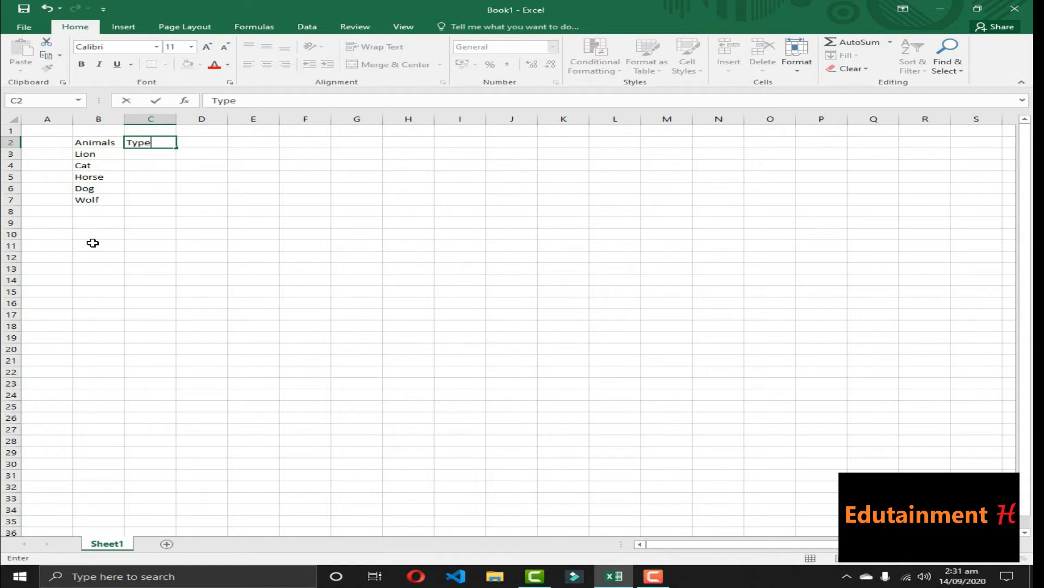
key(Tab)
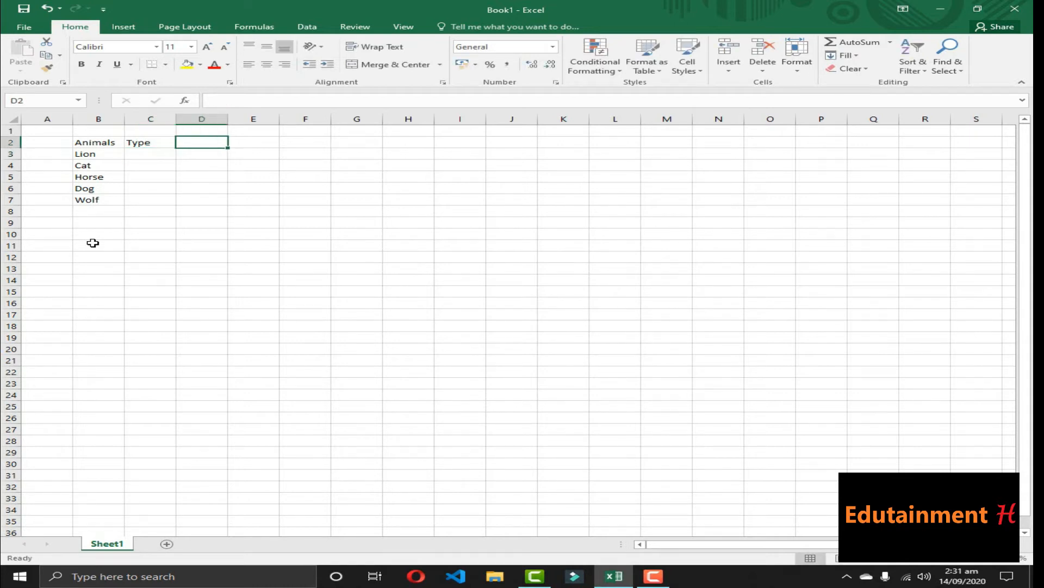
text(Food)
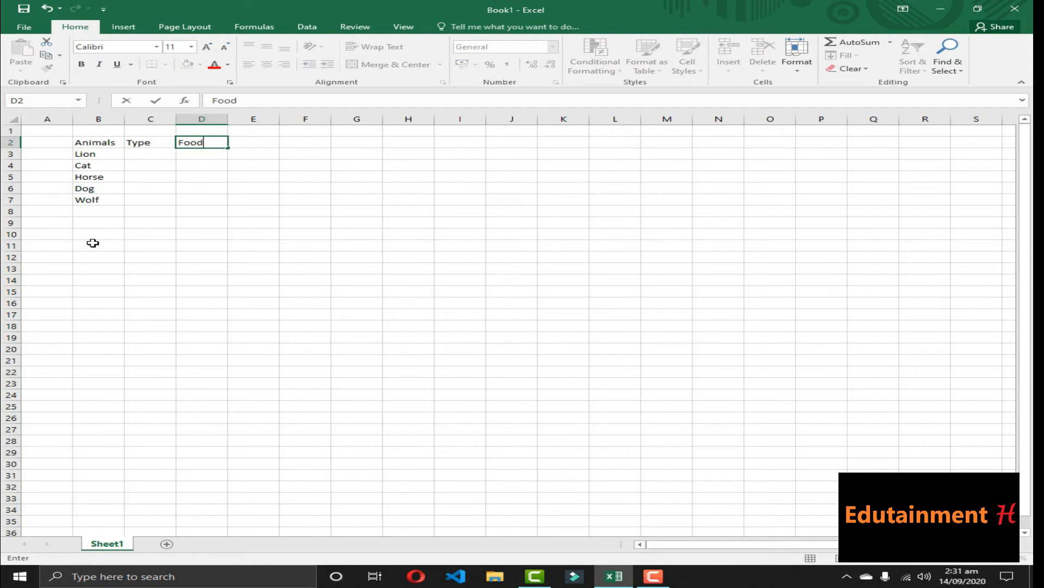
key(Return)
Step: Fill in the Lion row with the type Wild in C3 and the food Meat in D3
key(Up)
key(Left)
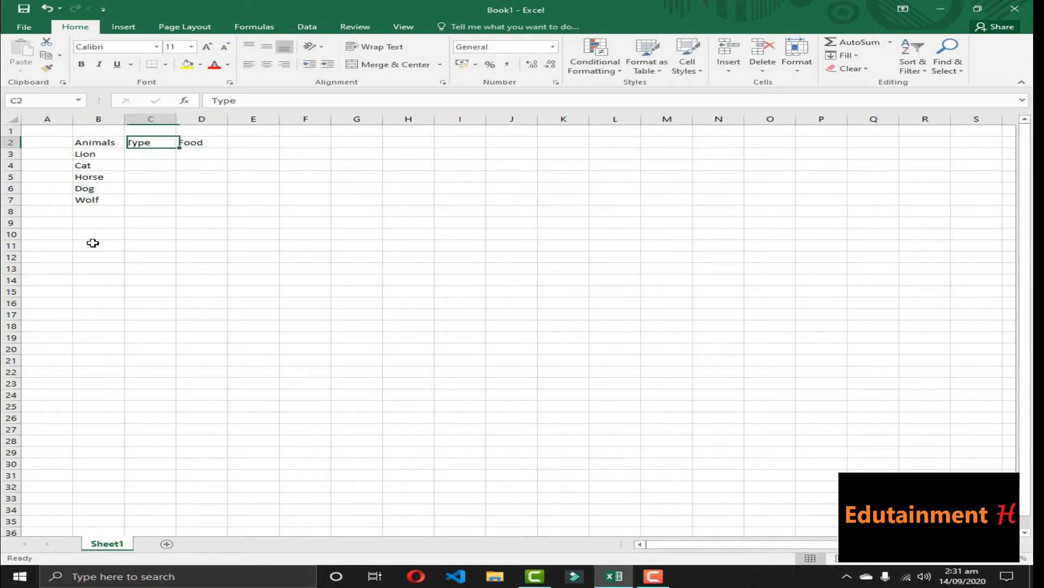
key(Down)
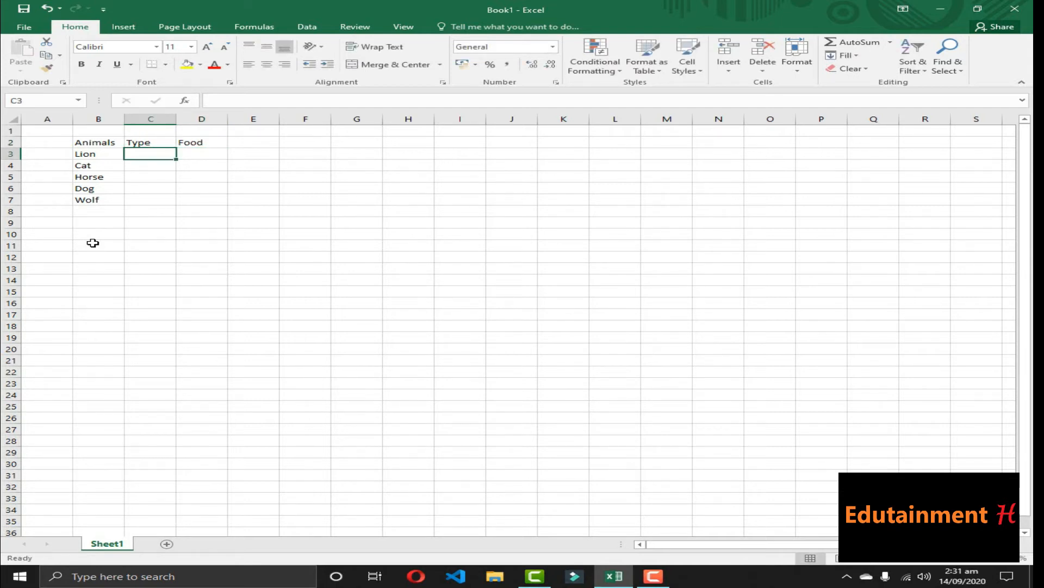
text(Wild)
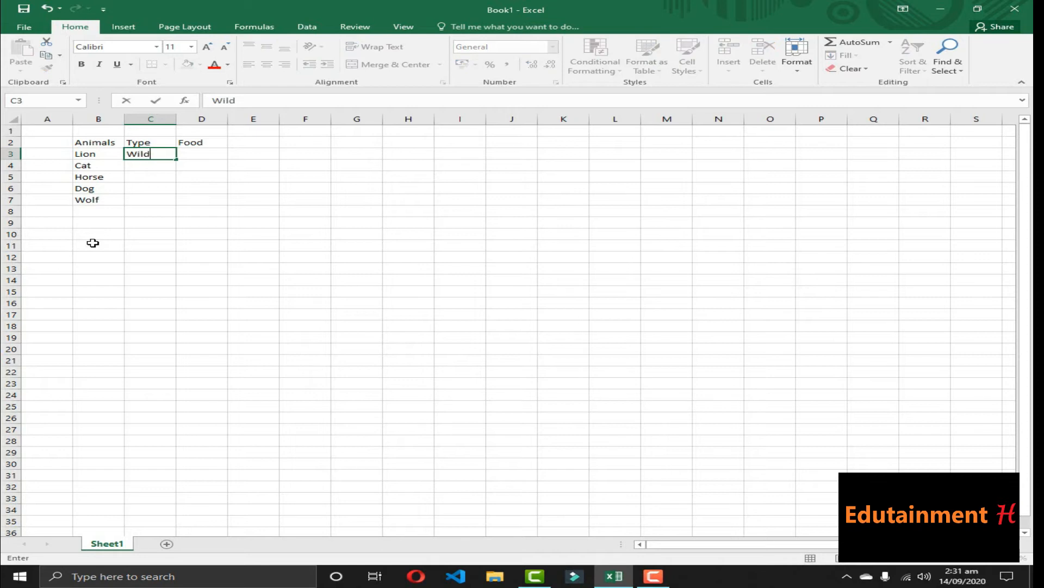
key(Return)
key(Up)
key(Right)
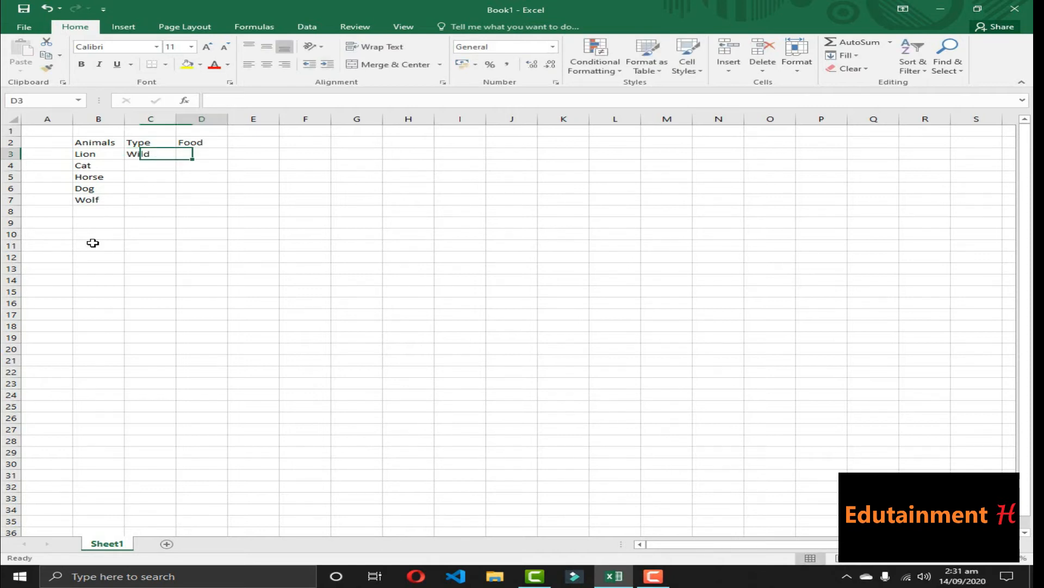
text(Meat)
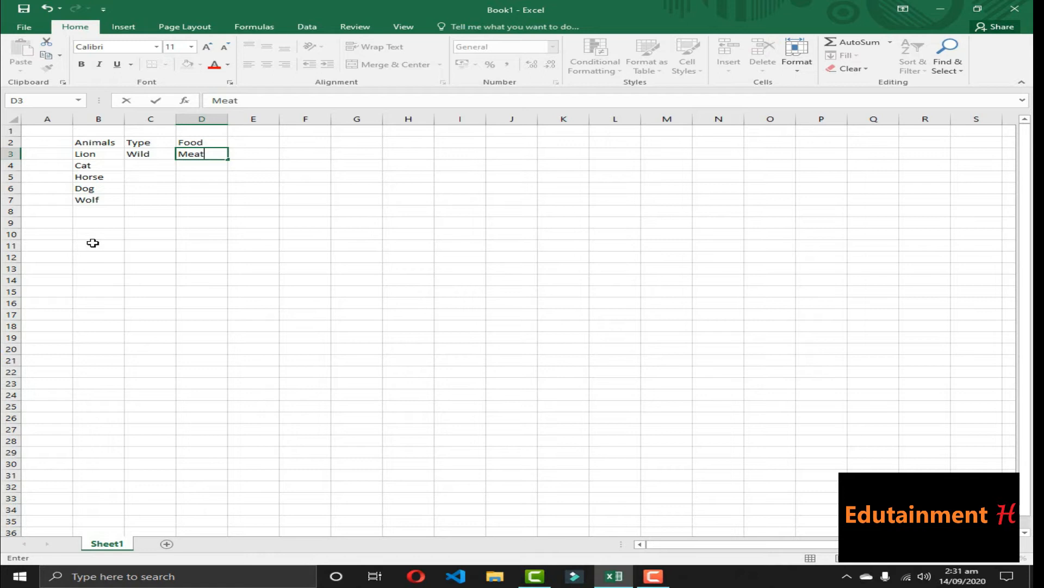
key(Return)
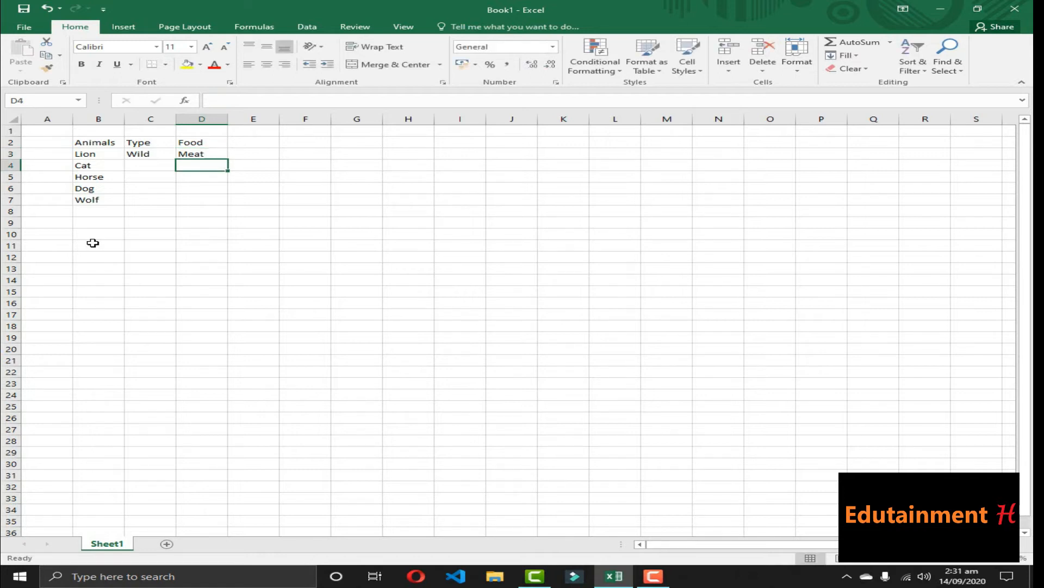
Step: Fill in the Cat row with the type Pet in C4 and the food Milk in D4
key(Left)
text(Pet)
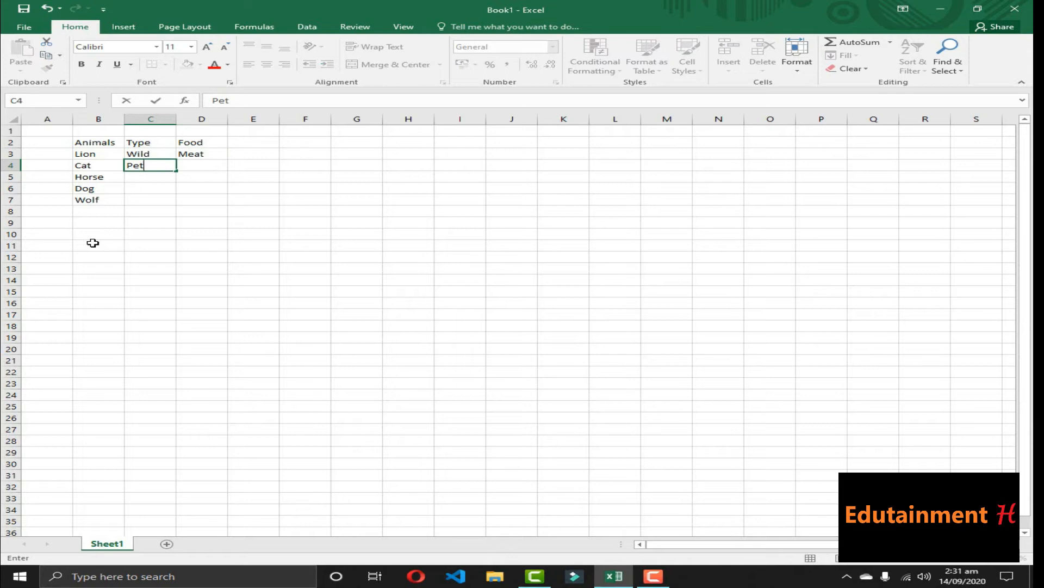
key(Return)
key(Up)
key(Right)
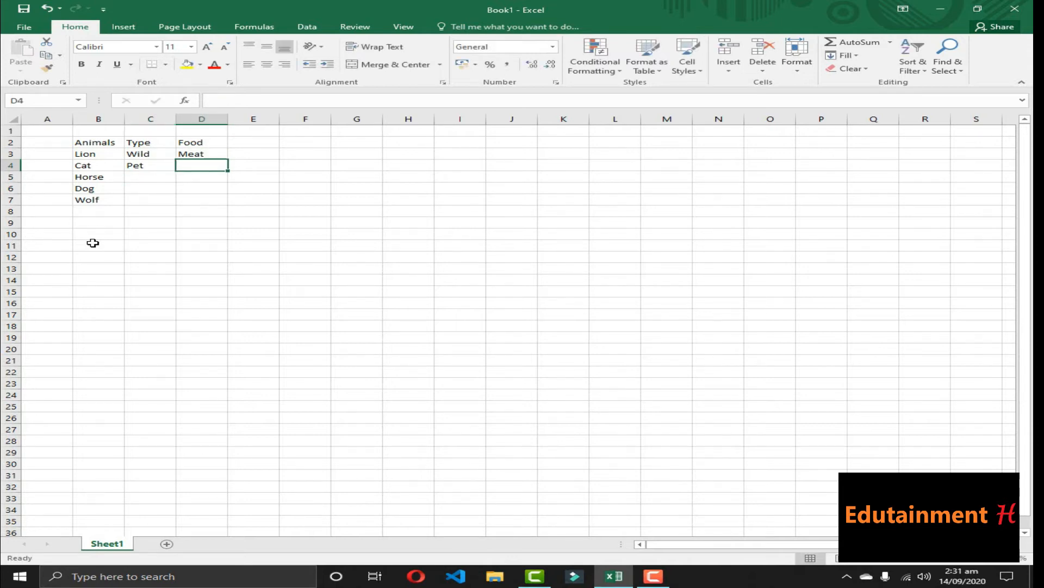
text(Milk)
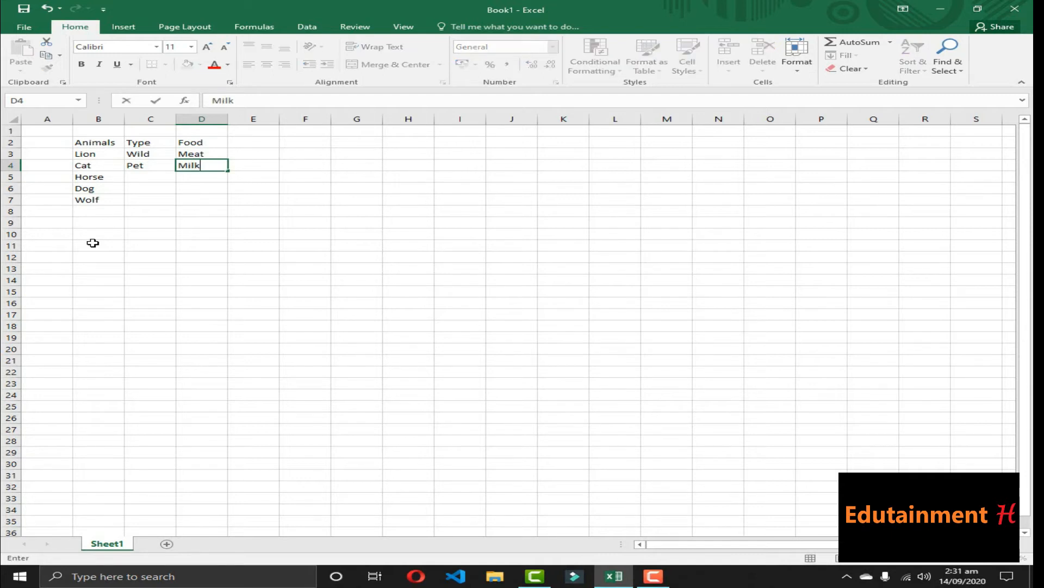
key(Return)
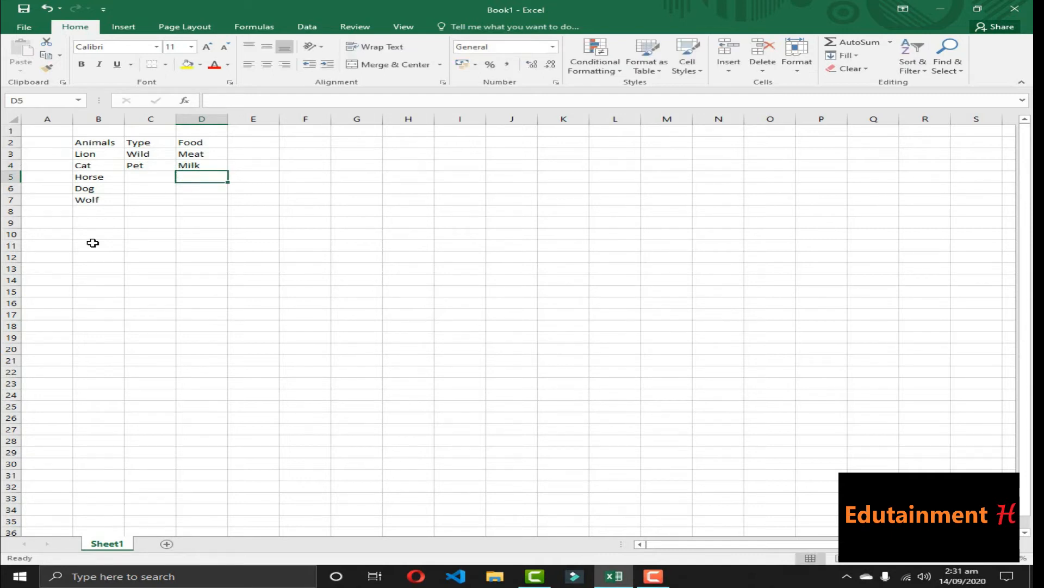
Step: Fill in the Horse row with the type Farm in C5 and the food Grass in D5
key(Left)
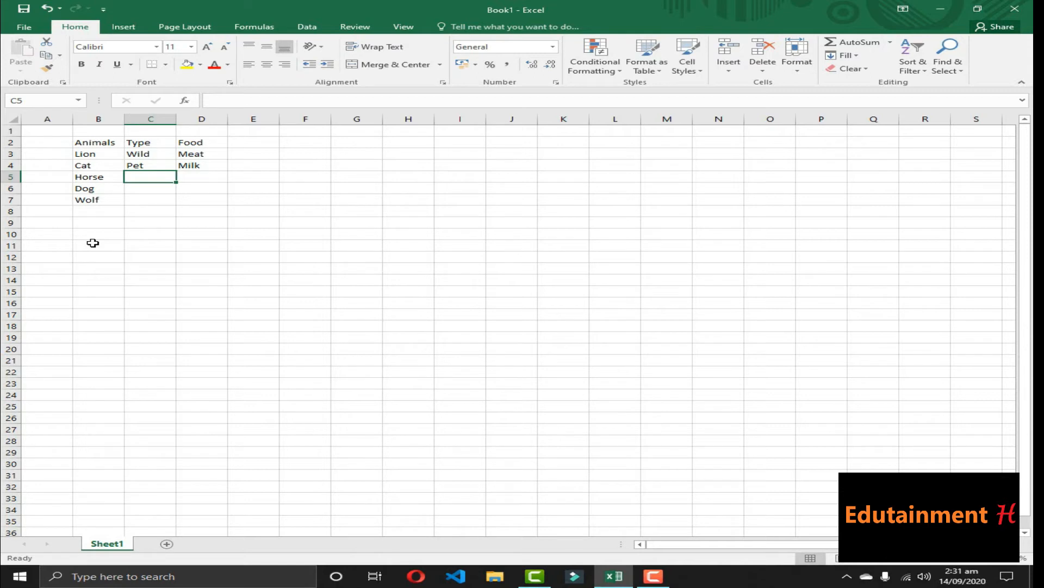
text(Farm)
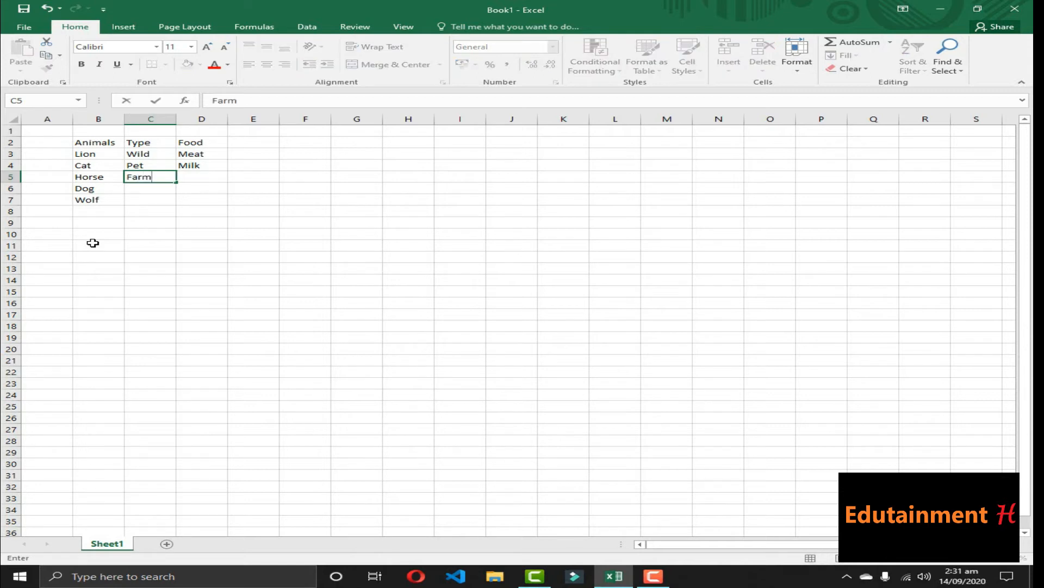
key(Up)
key(Down)
key(Right)
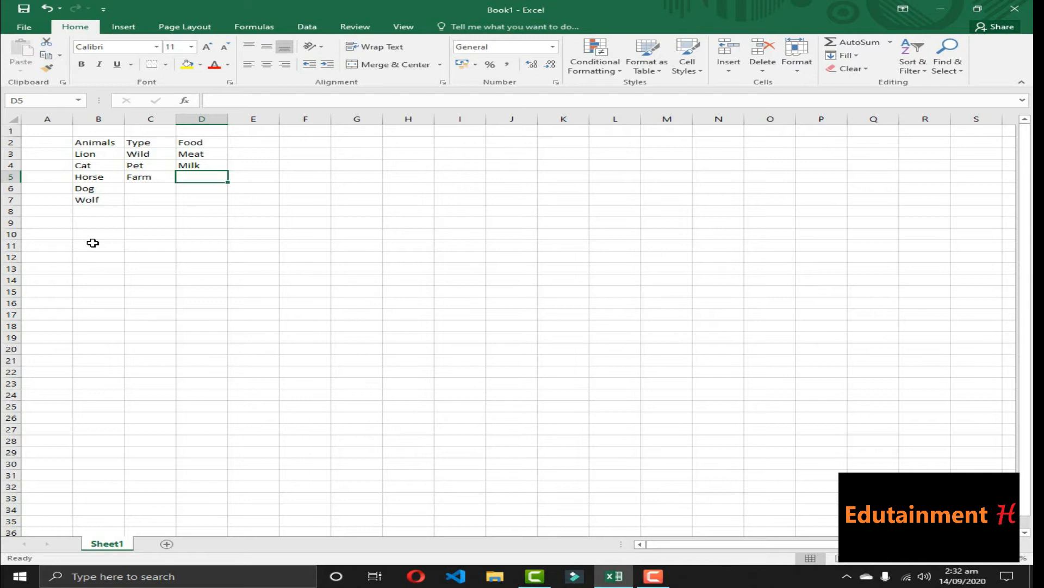
text(Grass)
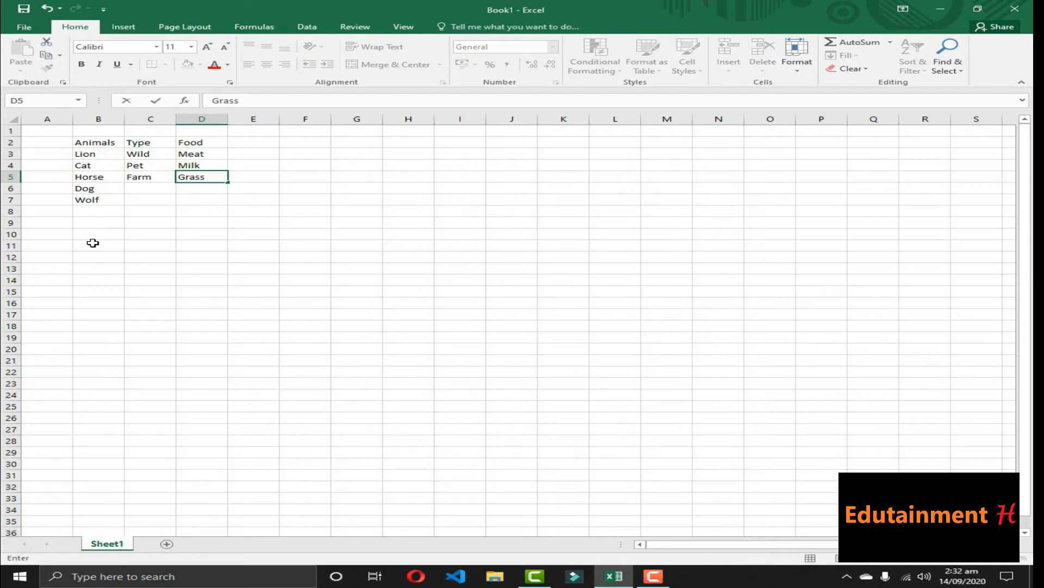
key(Return)
Step: Fill in the Dog row with the type Pet in C6 and the food Bone in D6
key(Left)
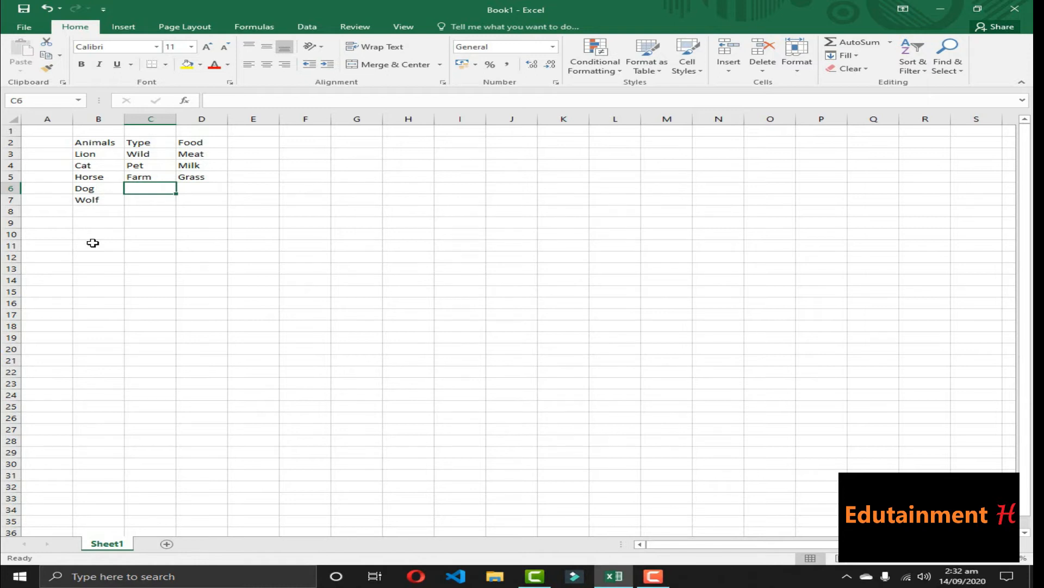
text(Pet)
key(Tab)
text(Bone)
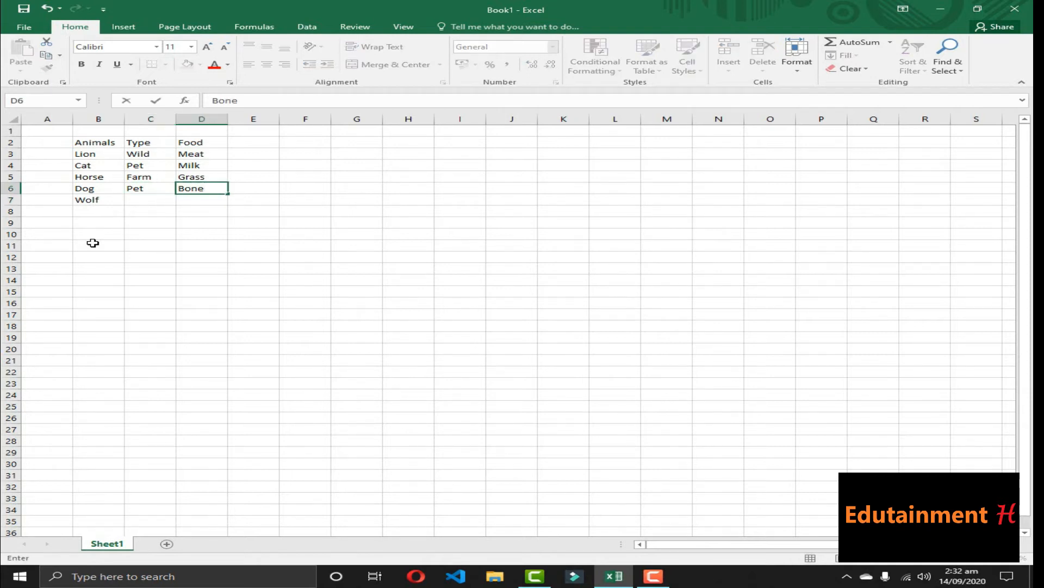
key(Return)
Step: Fill in the Wolf row with the type Wild in C7 and the food Meat in D7
key(Left)
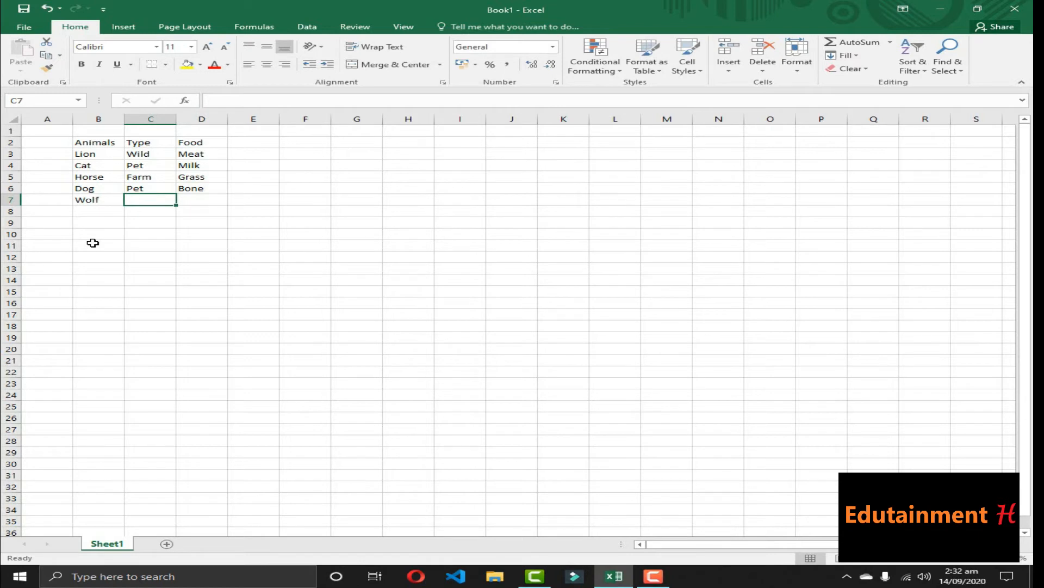
text(Wild)
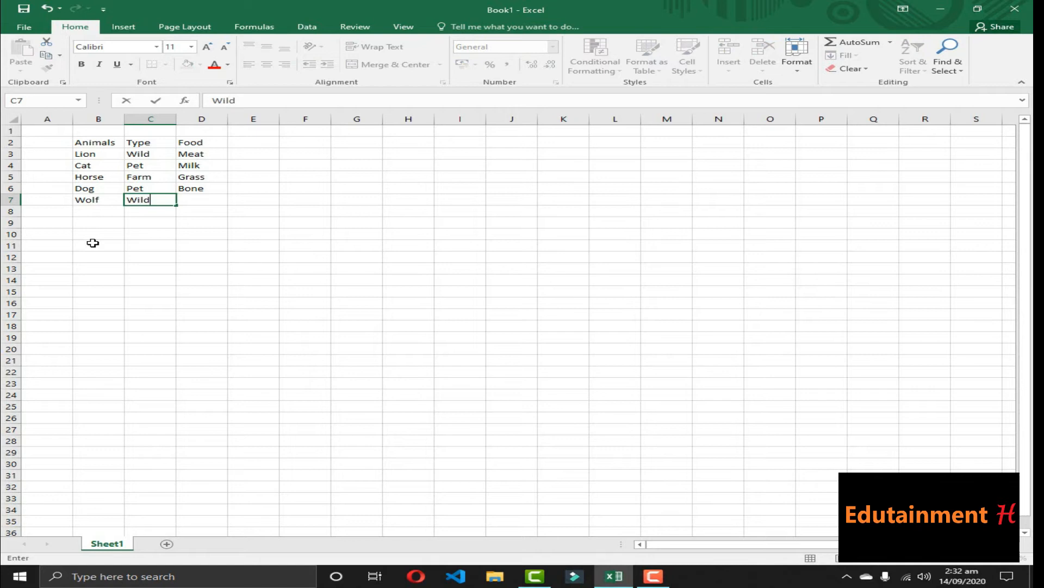
key(Return)
key(Up)
key(Right)
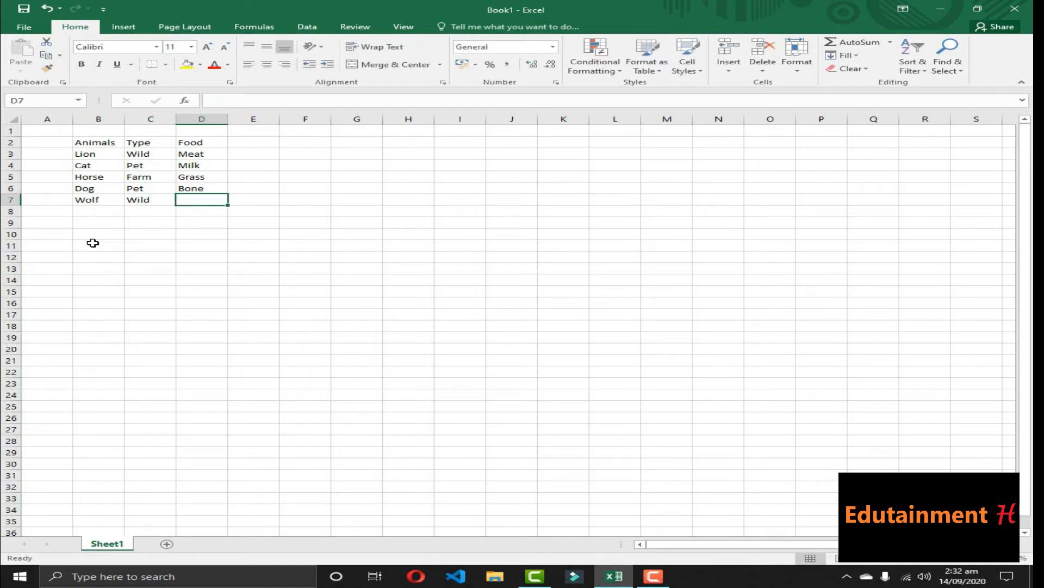
text(Meat)
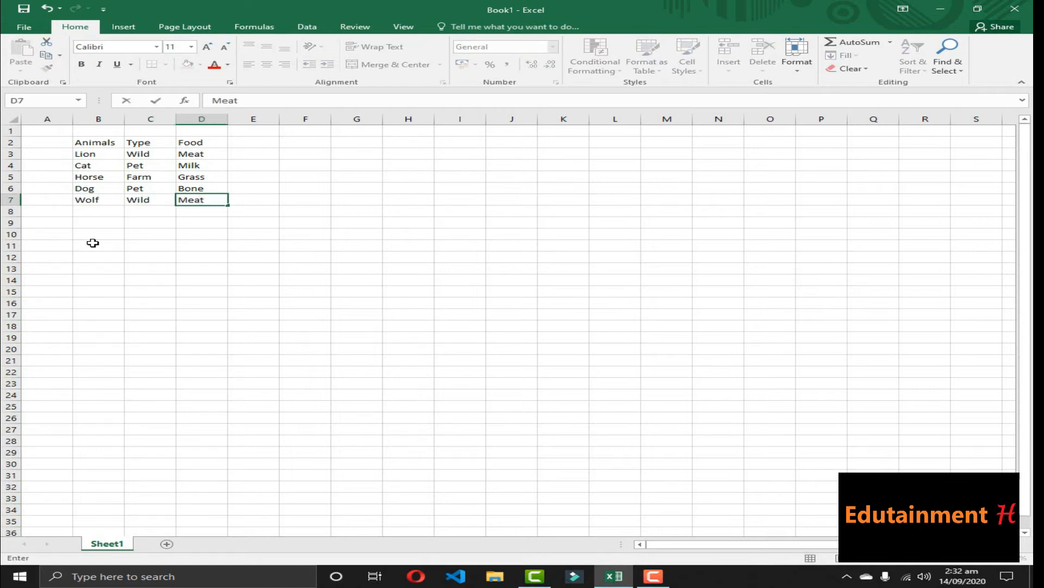
key(Return)
key(Up)
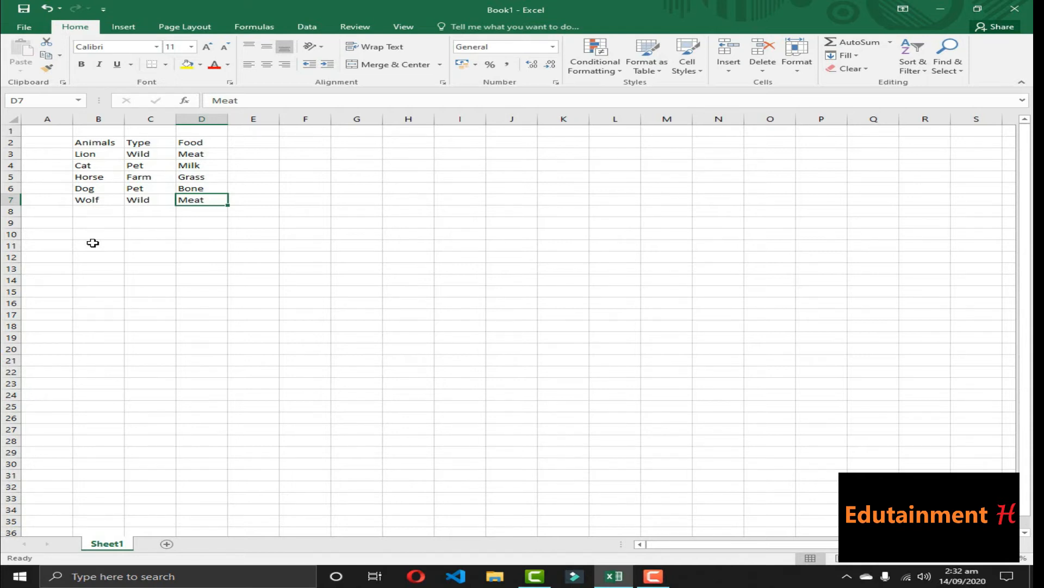
Step: Copy the Animals list in B2:B7 to cell B2 of a new worksheet
drag(95, 142, 107, 199)
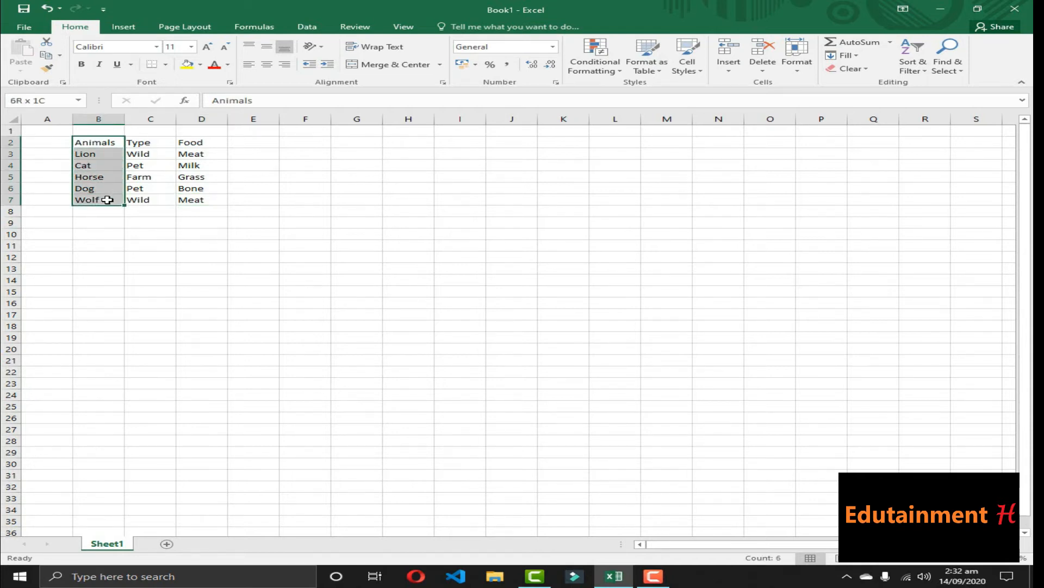
key(ctrl+c)
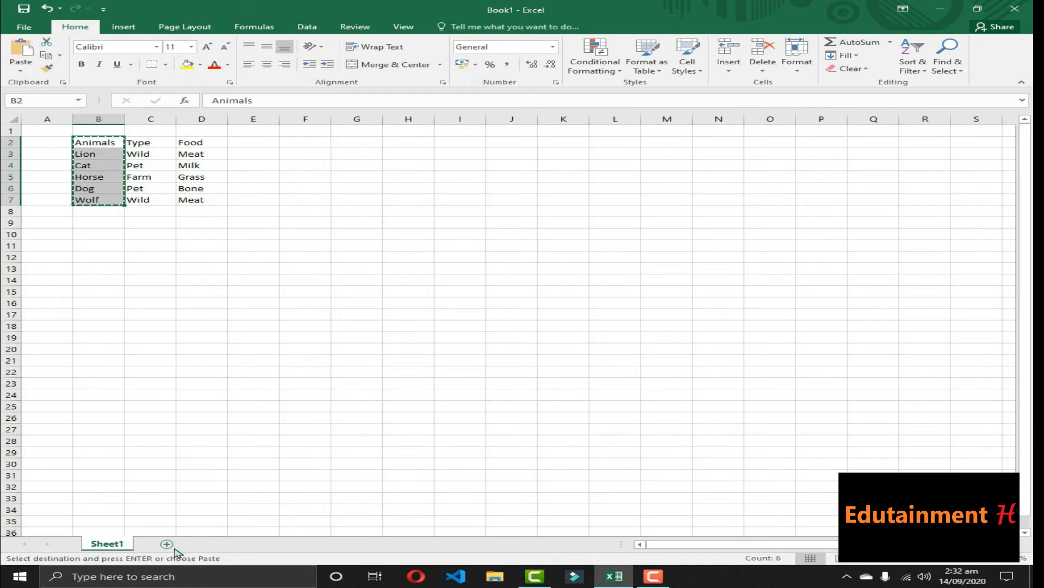
click(168, 543)
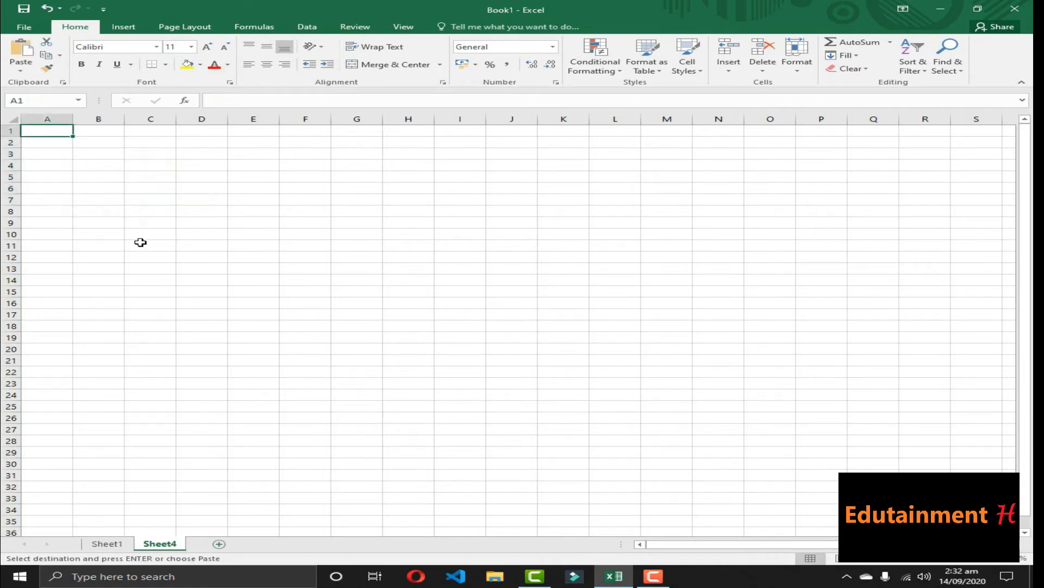
click(89, 142)
key(ctrl+v)
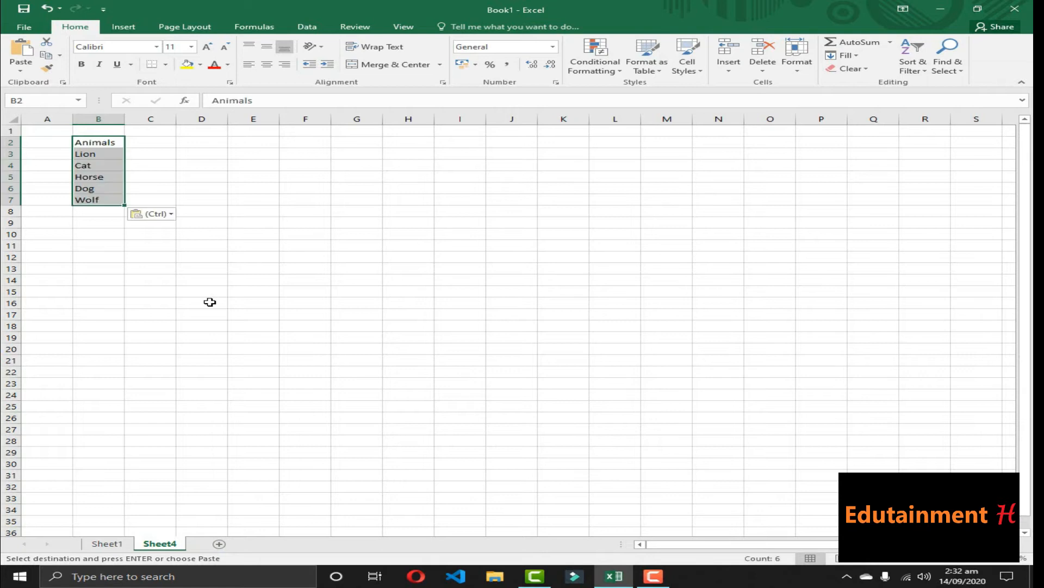
Step: Add the column headings Use in C2 and Speed in D2 beside the Animals heading
click(147, 143)
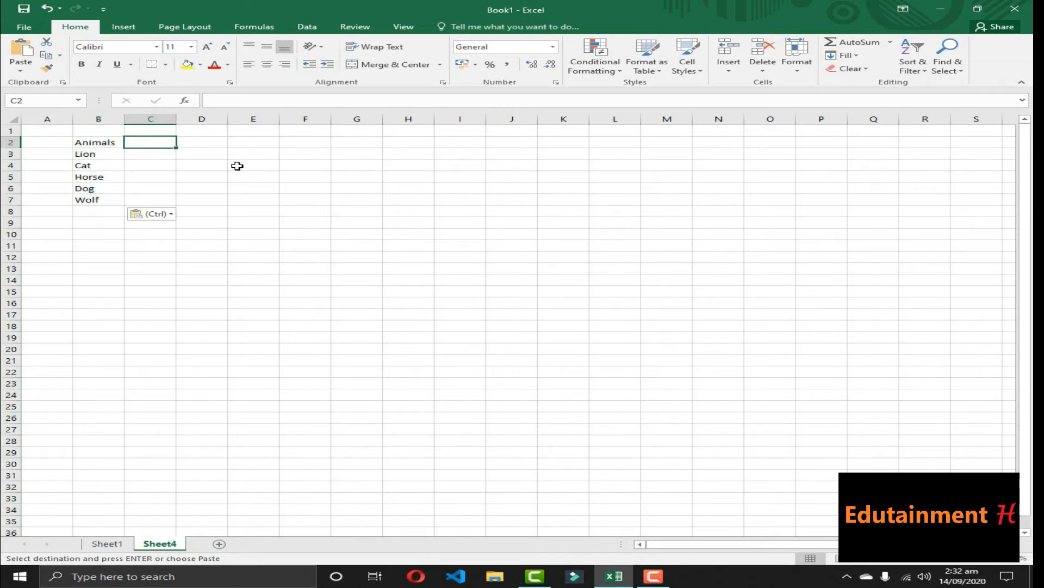
text(Use)
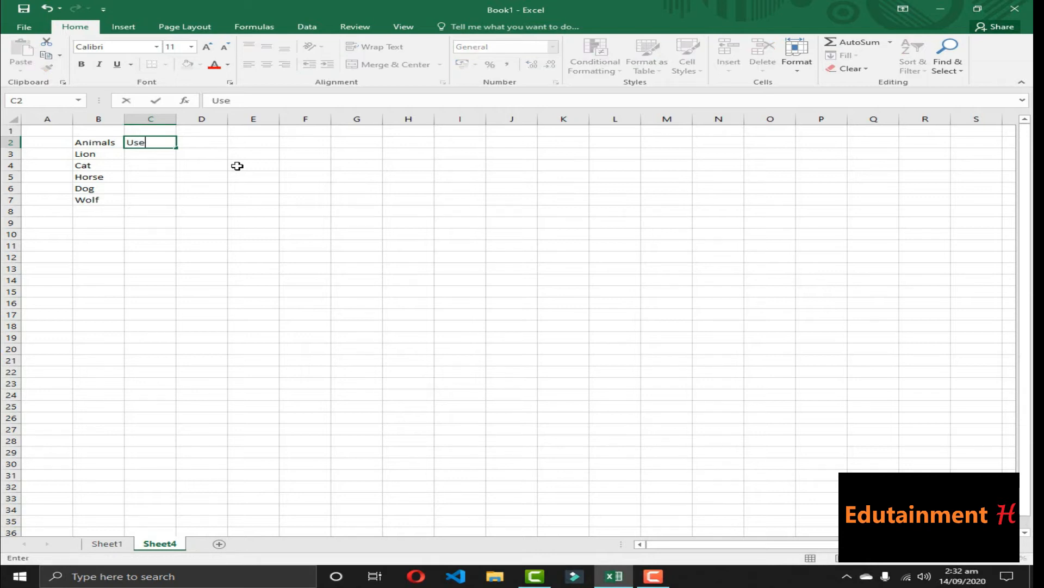
key(Return)
key(Up)
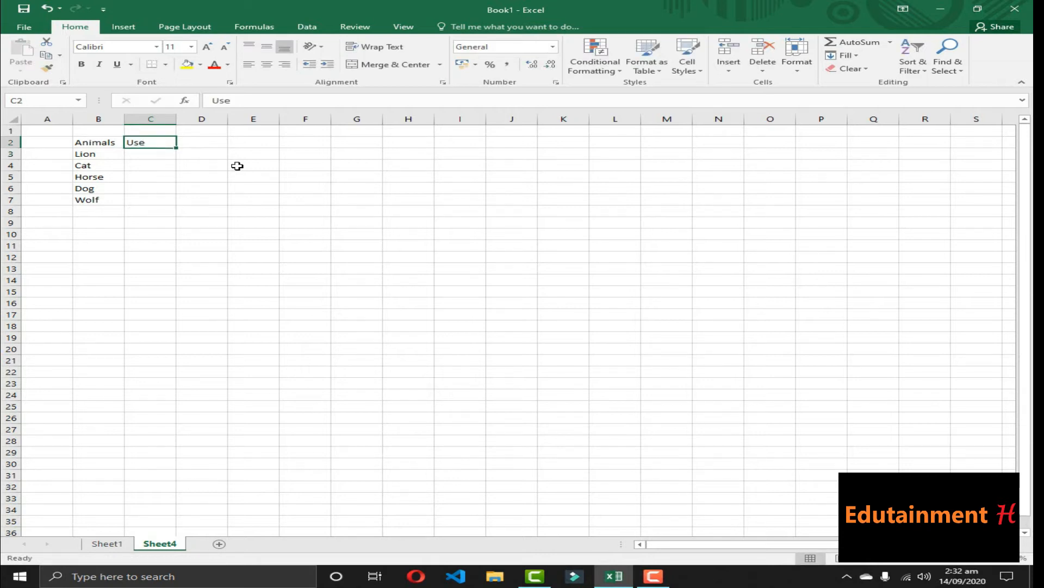
key(Up)
key(Down)
key(Right)
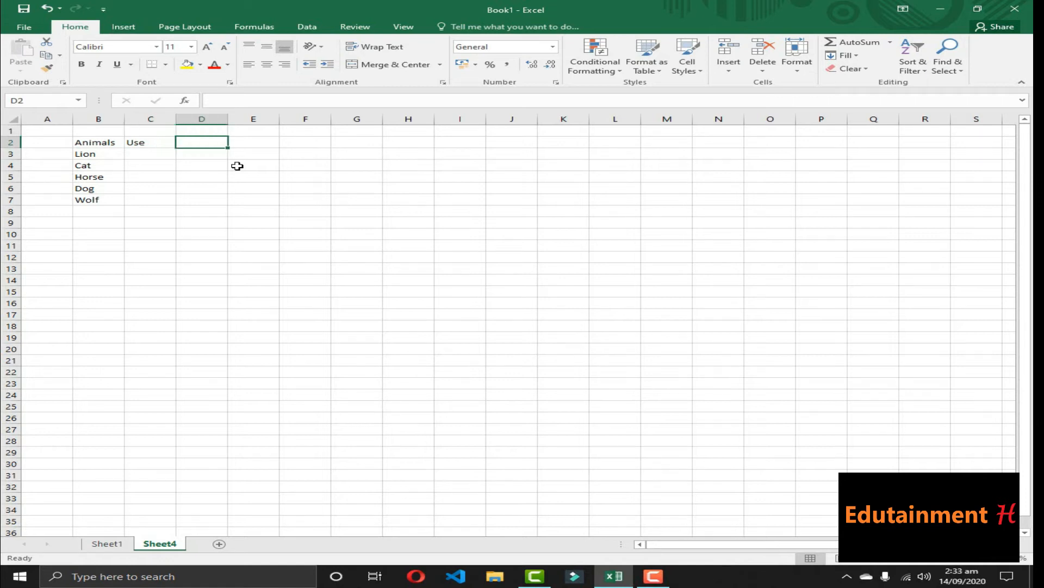
text(Speed)
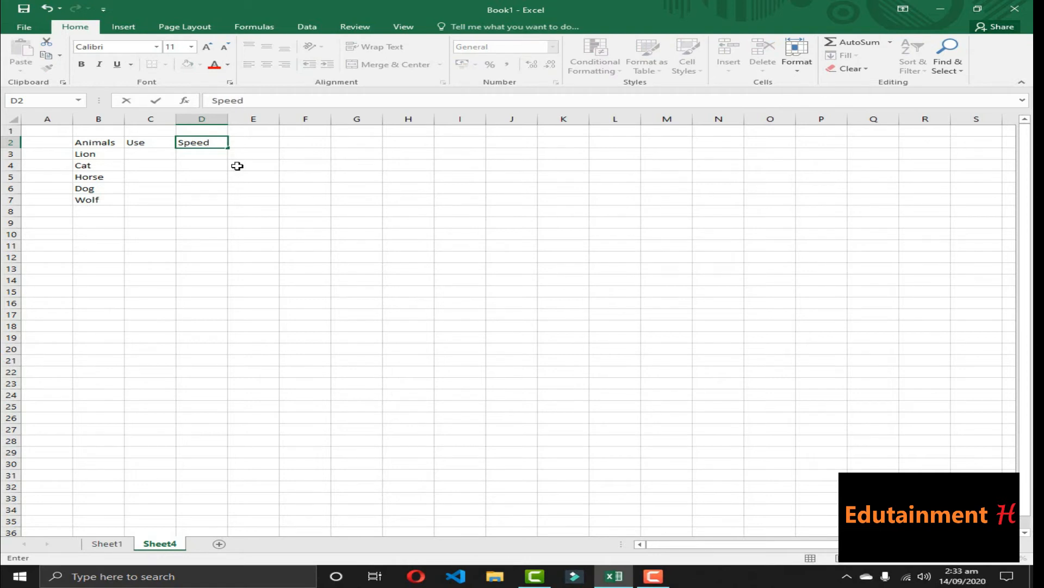
key(ctrl+Return)
key(Left)
key(Right)
key(Right)
key(Right)
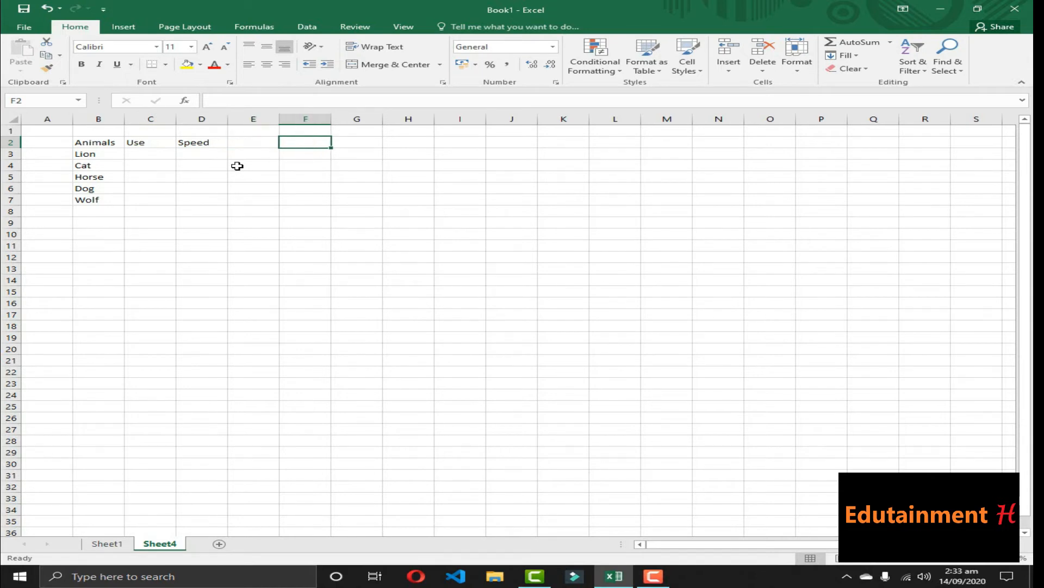
key(Left)
key(Left)
key(Left)
key(Right)
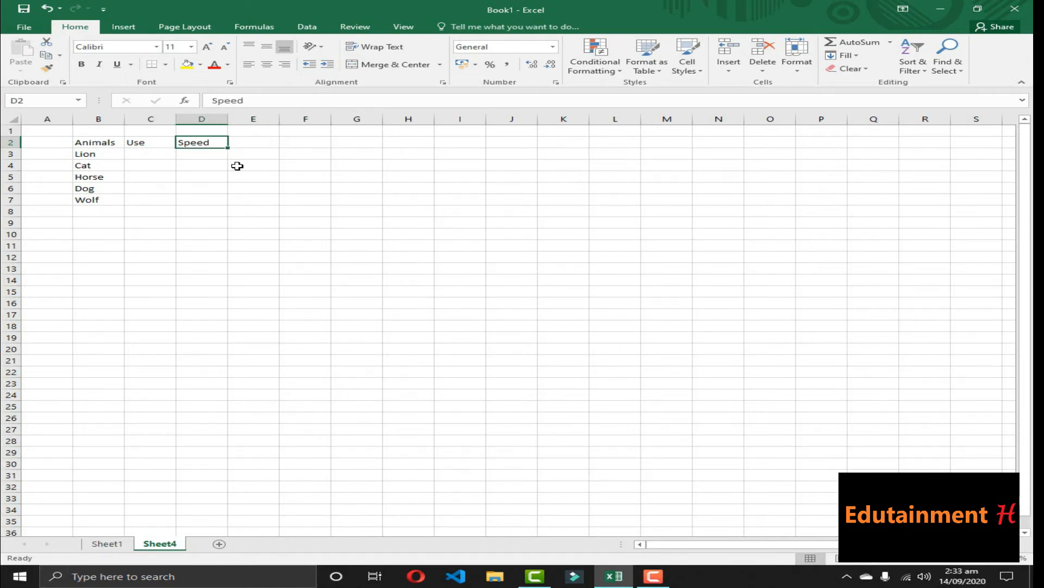
key(Left)
key(Right)
Step: Fill in the Use column with Zoo for Lion in C3, Playing for Cat in C4 and Riding for Horse in C5
key(Left)
key(Down)
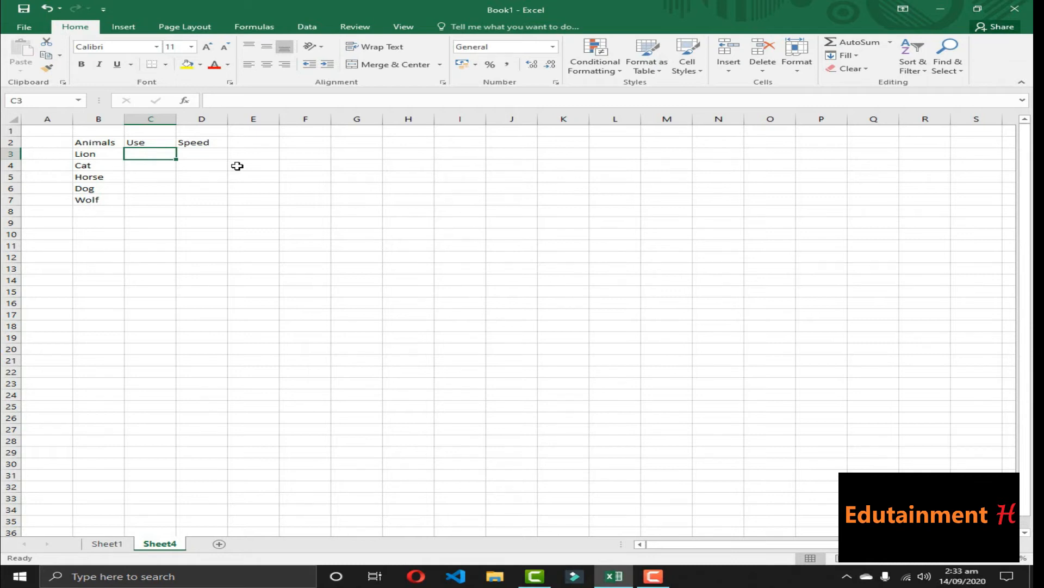
text(Zoo)
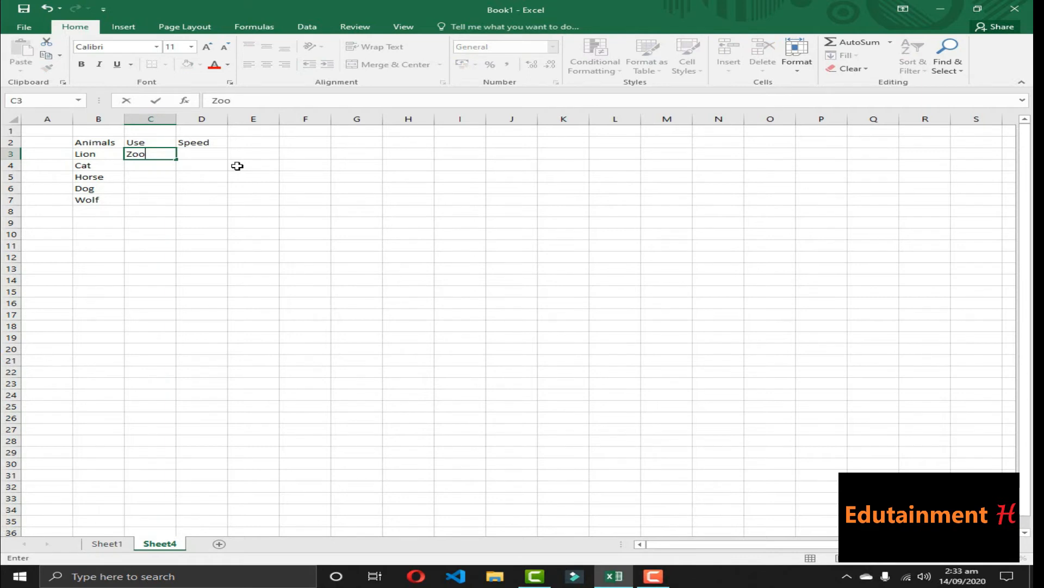
key(Return)
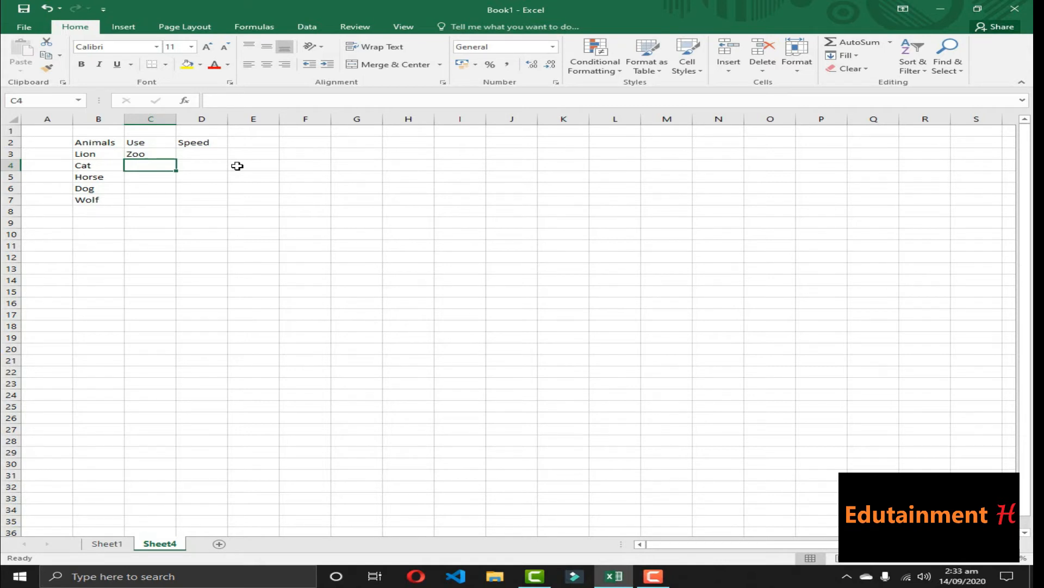
text(Playing)
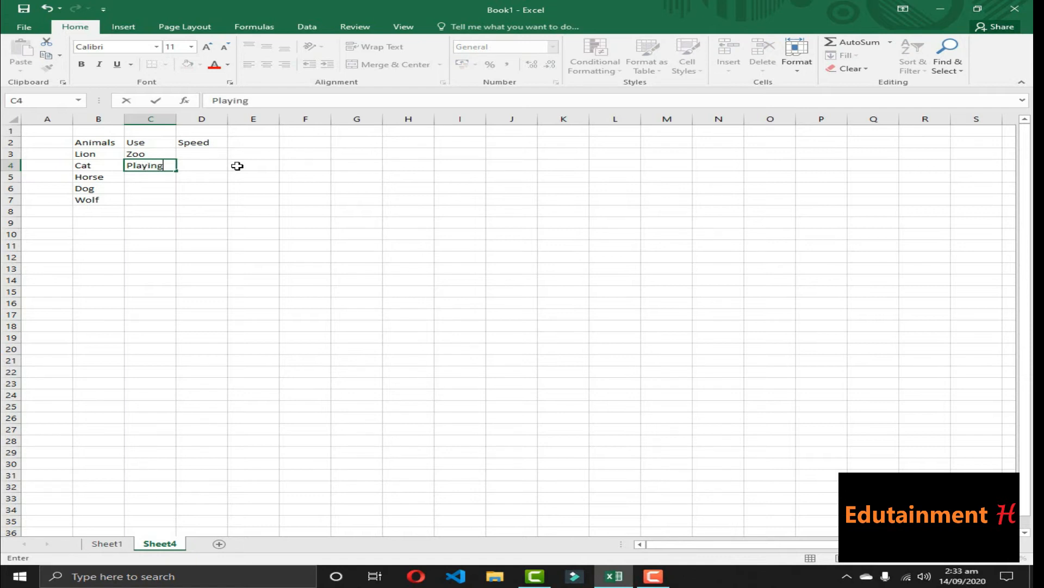
key(Return)
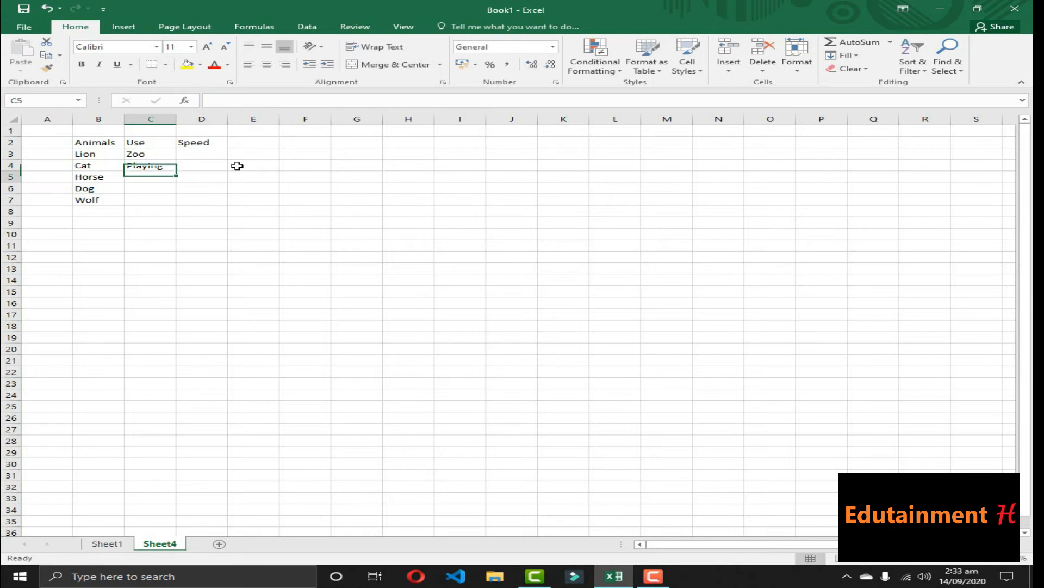
text(Riding)
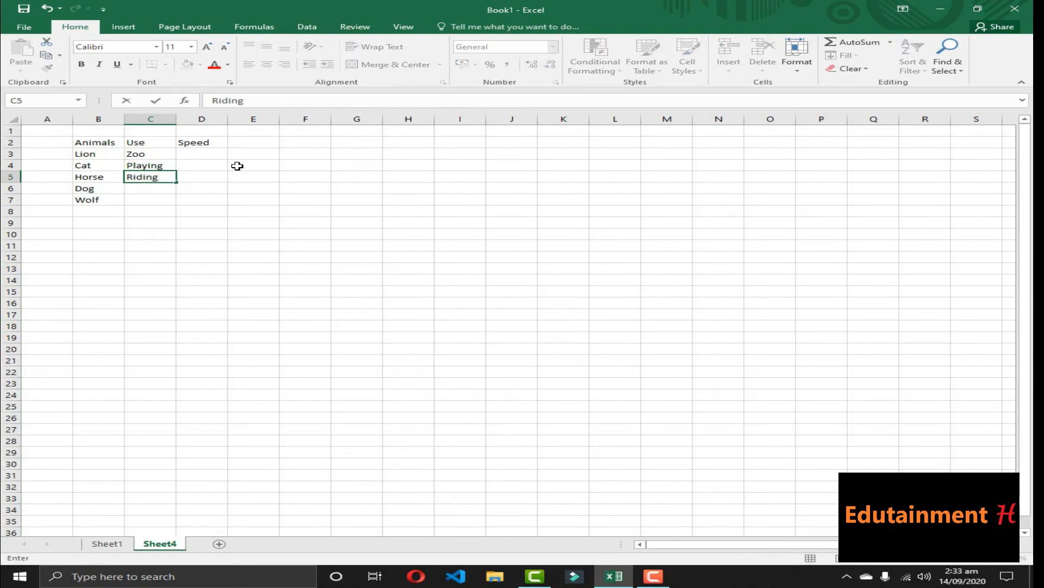
key(Return)
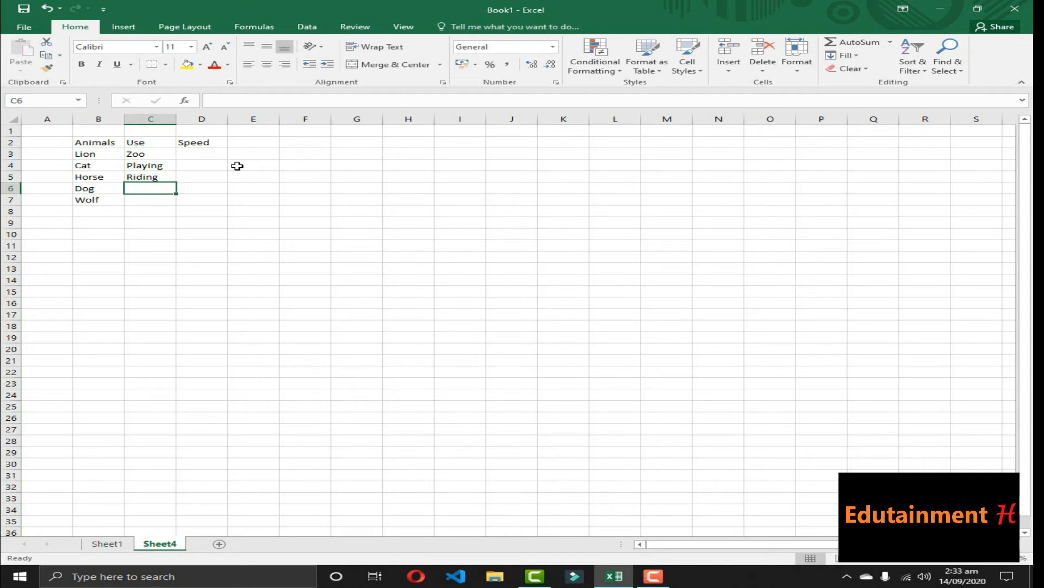
Step: Complete the Use column with Playing for Dog in C6 and Jungle for Wolf in C7
text(playing)
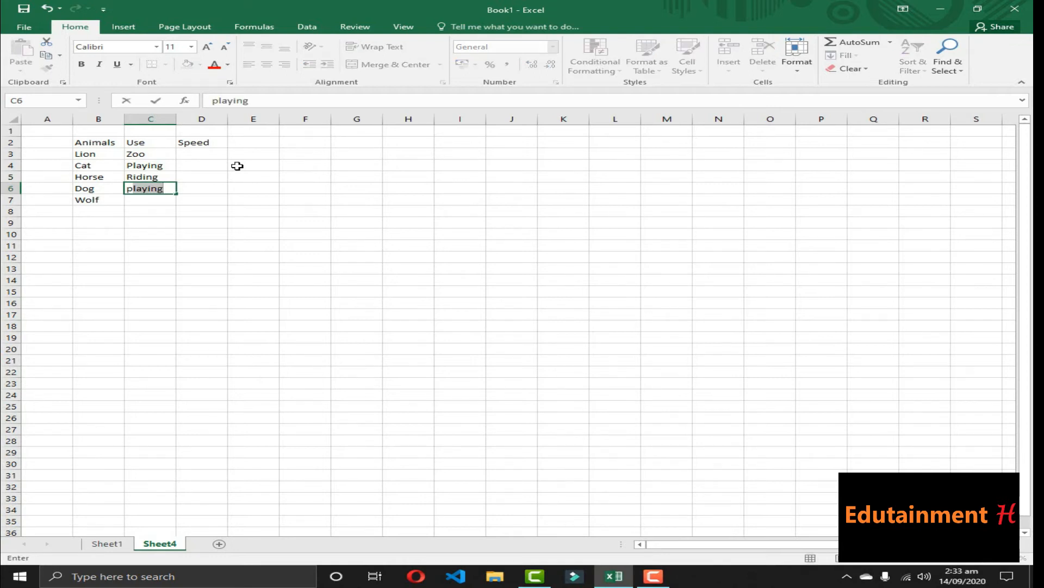
key(Return)
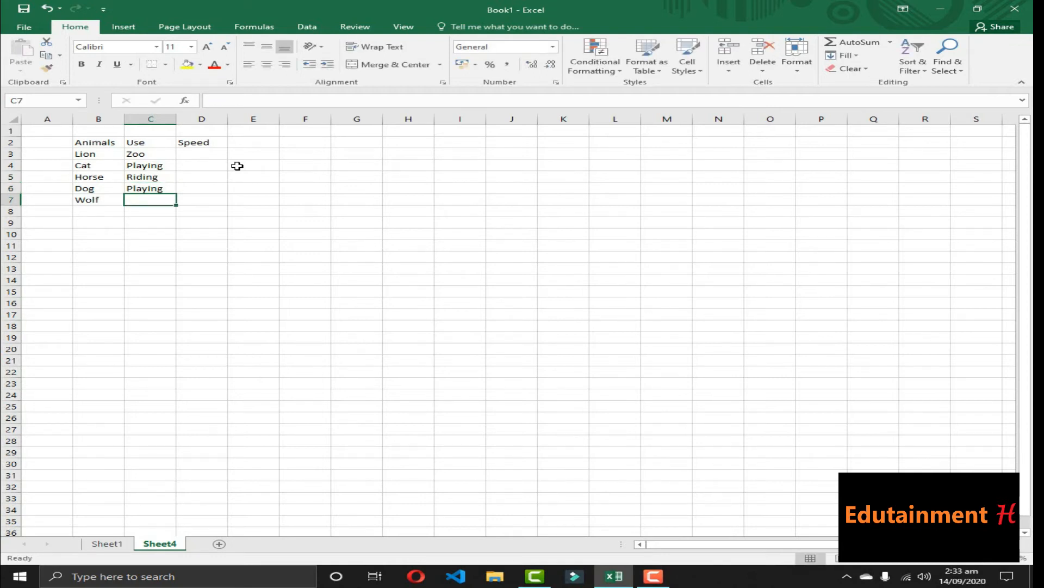
text(zoo)
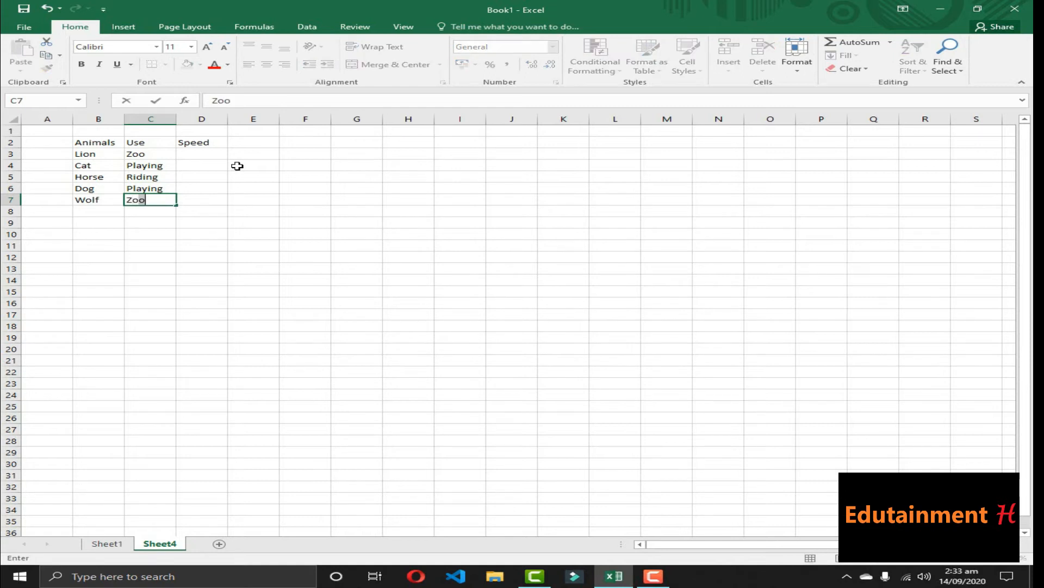
key(BackSpace)
key(BackSpace)
key(BackSpace)
text(Jungle)
key(Up)
Step: Enter the speed Average for Lion in D3 and for Cat in D4
key(Up)
key(Up)
key(Up)
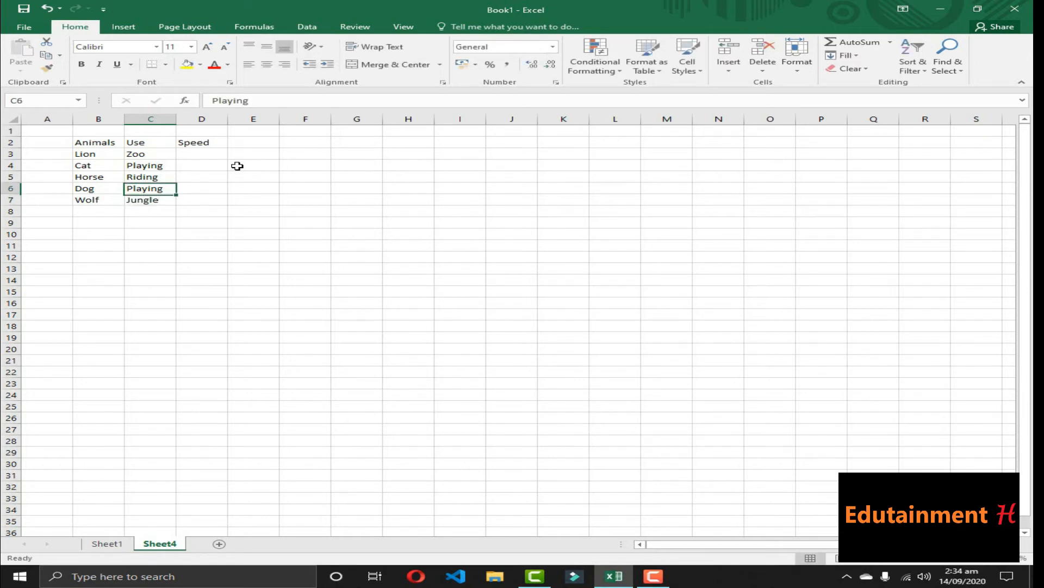
key(Right)
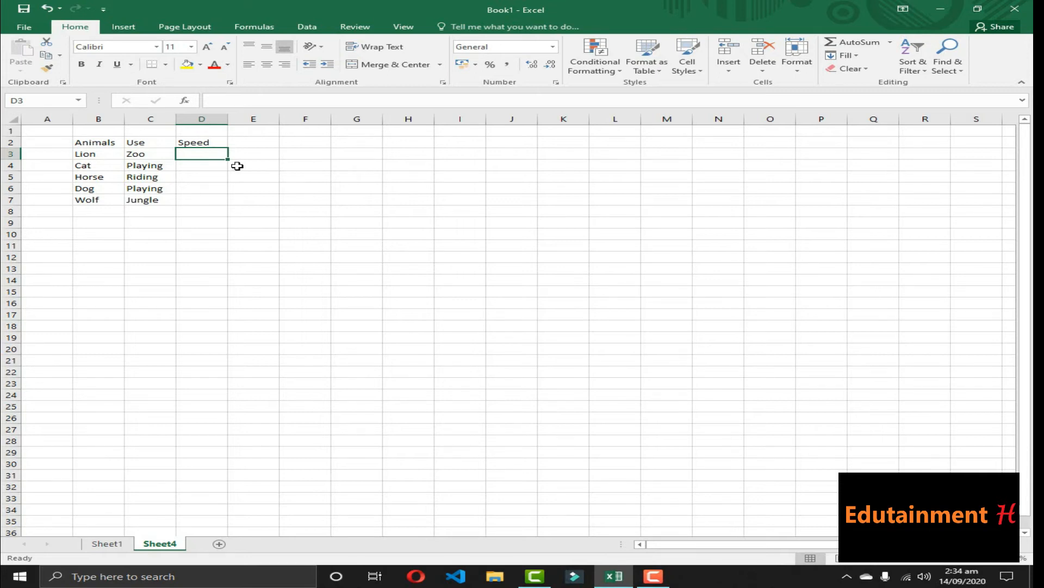
text(Average)
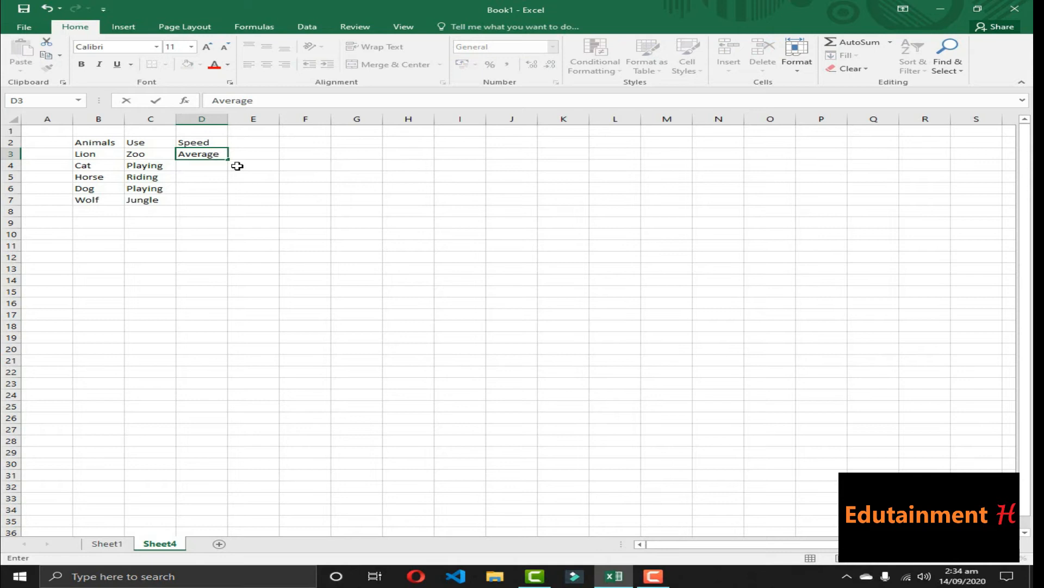
key(Return)
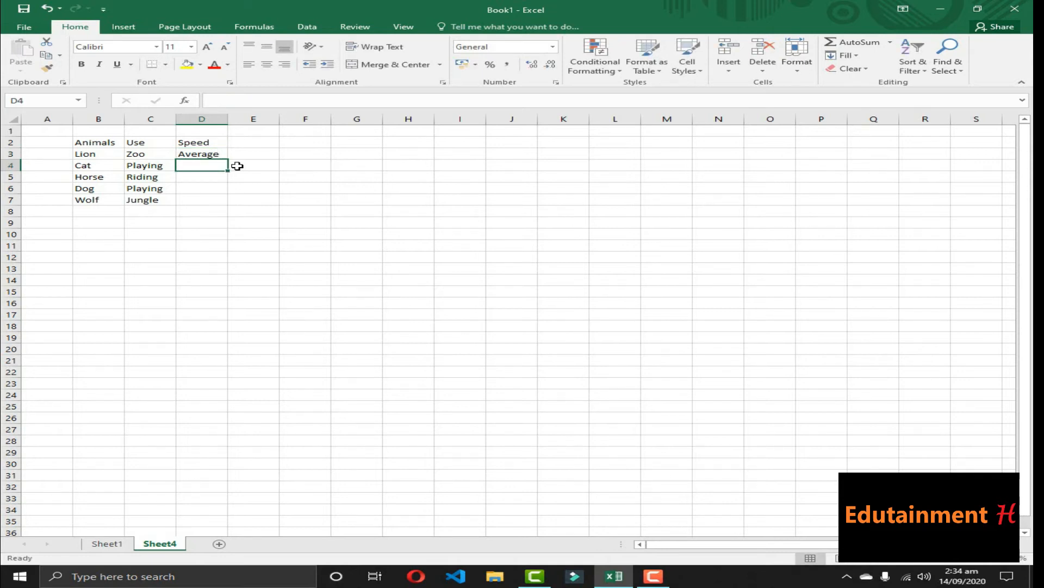
key(Down)
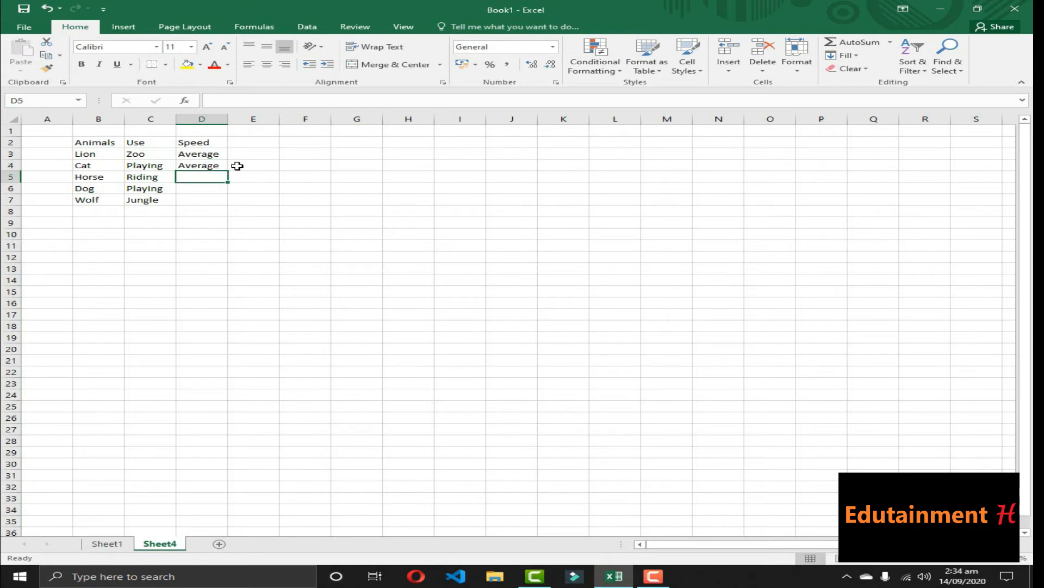
Step: Enter the speed fast for Horse in D5 and Average for Dog in D6
text(fast)
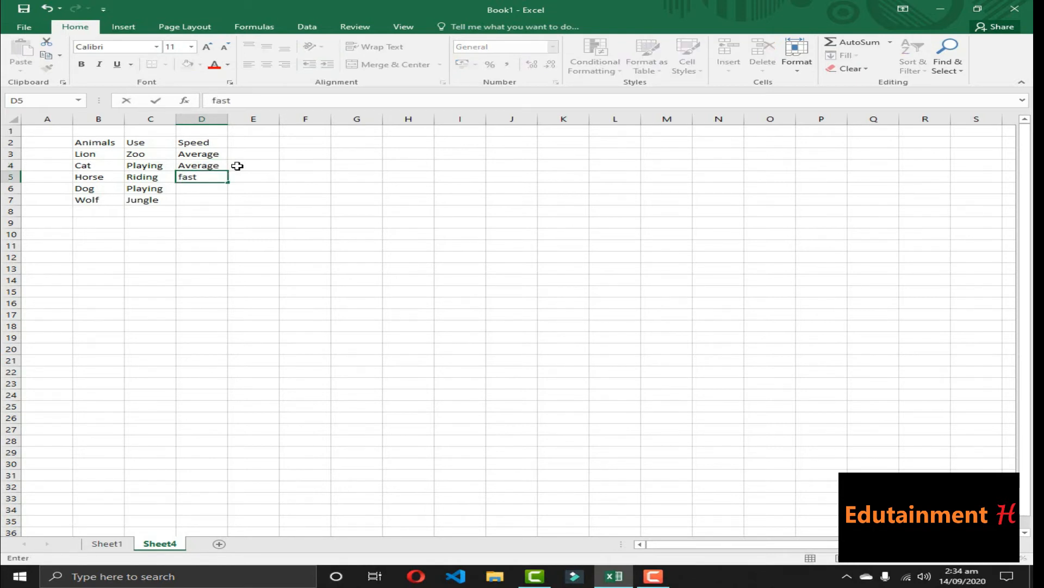
key(Return)
key(Up)
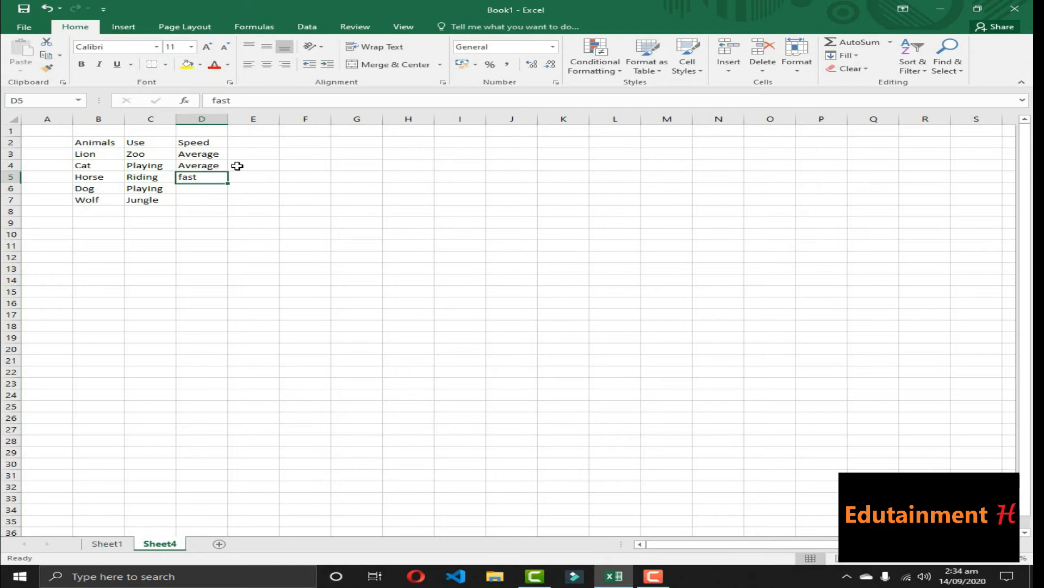
key(Down)
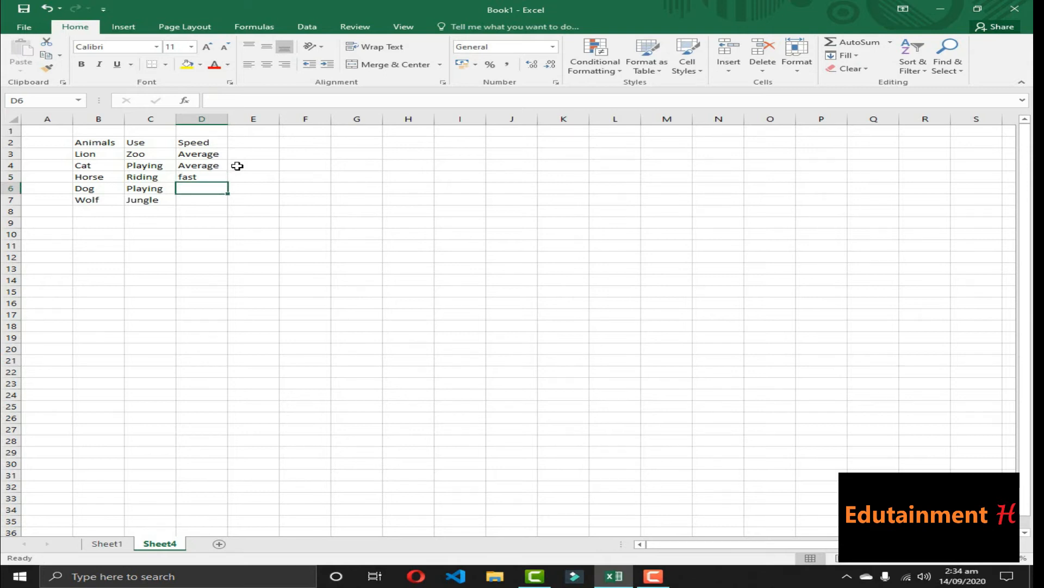
text(average)
key(Return)
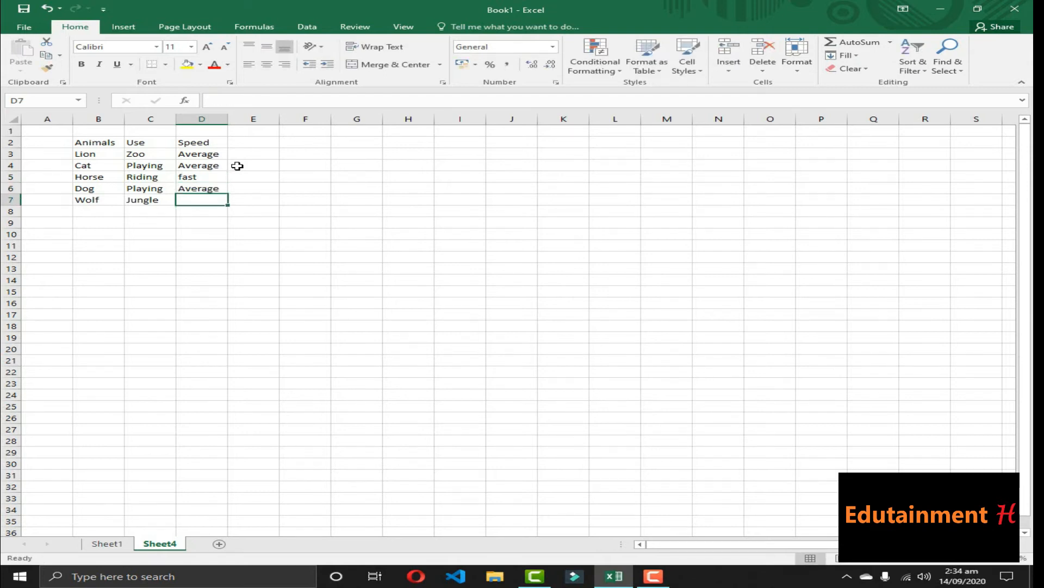
Step: Enter the speed Fast for Wolf in D7 and capitalise the Horse's speed in D5 as Fast
text(Fast)
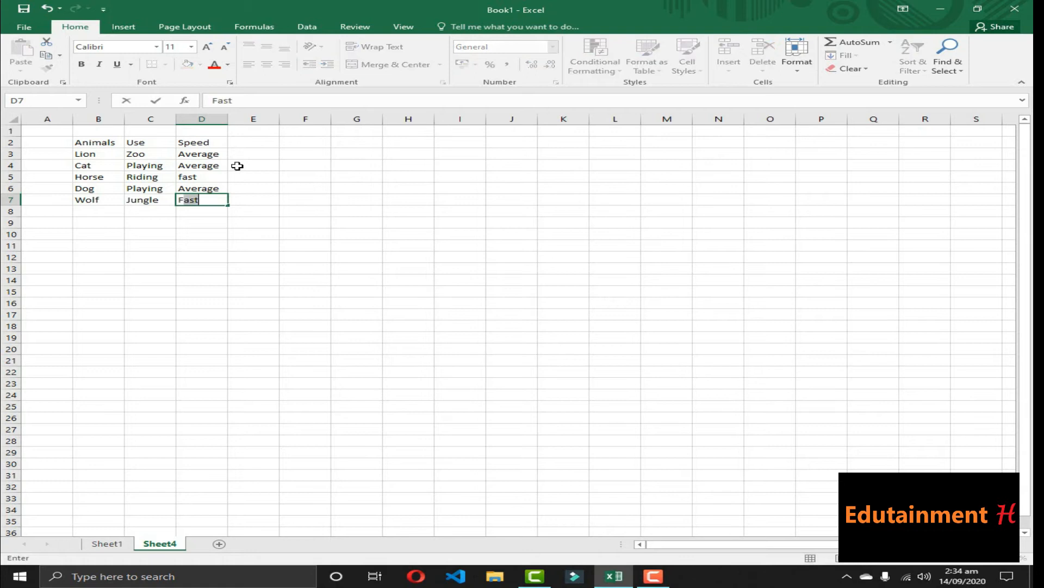
key(Up)
key(Up)
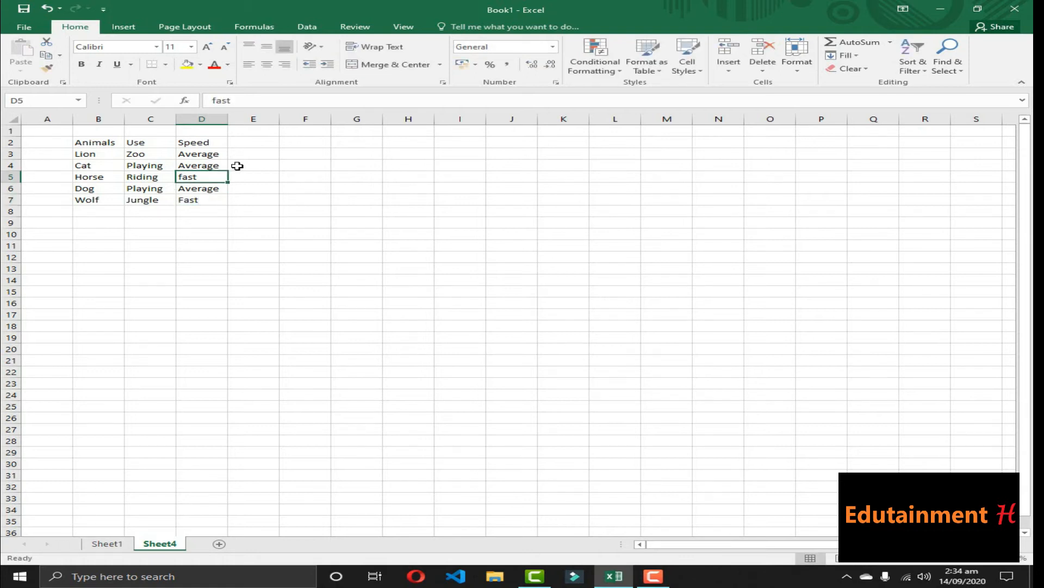
text(Fast)
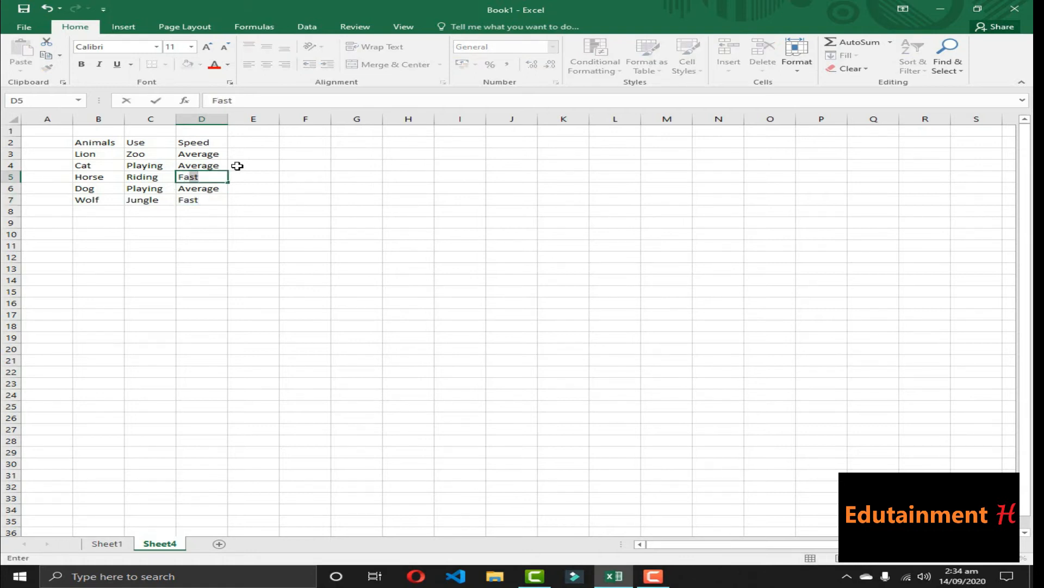
key(Return)
Step: Add the column heading Nature in E2, next to the Speed heading
key(Up)
key(Up)
key(Up)
key(Up)
key(Right)
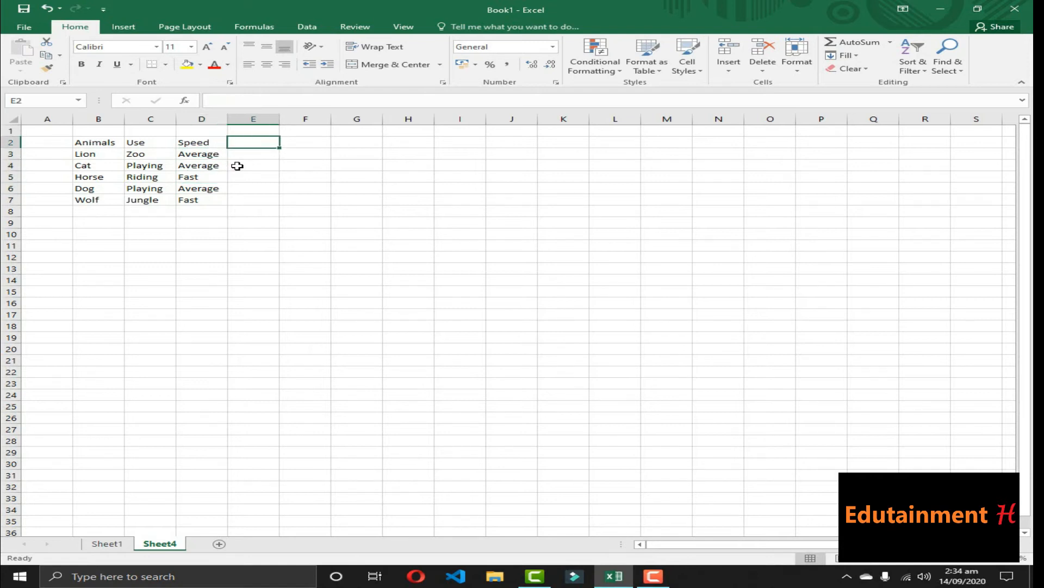
text(Nature)
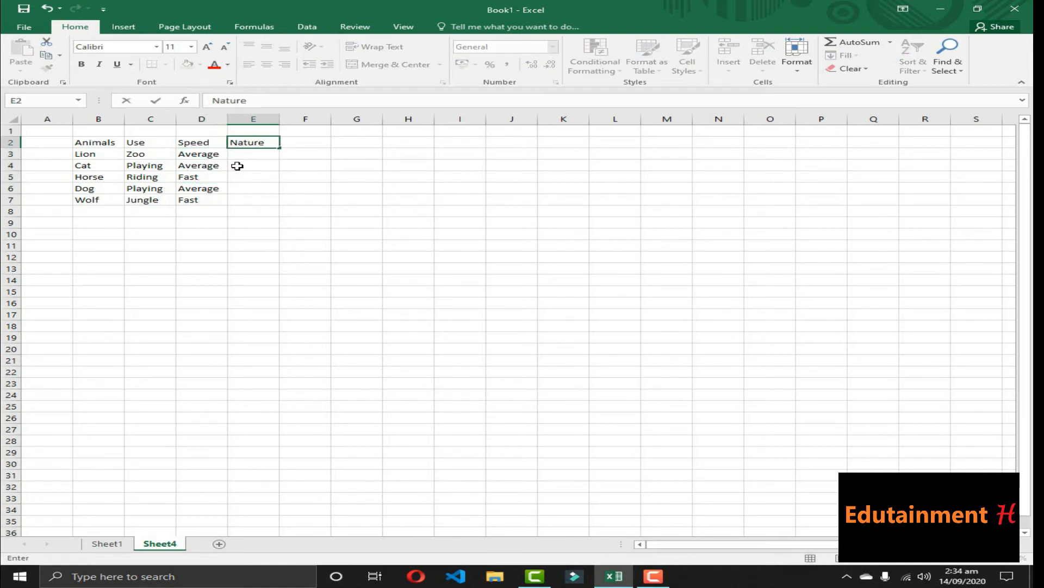
Step: Enter the nature Furious for Lion in E3 and Friendly for Cat in E4
key(Return)
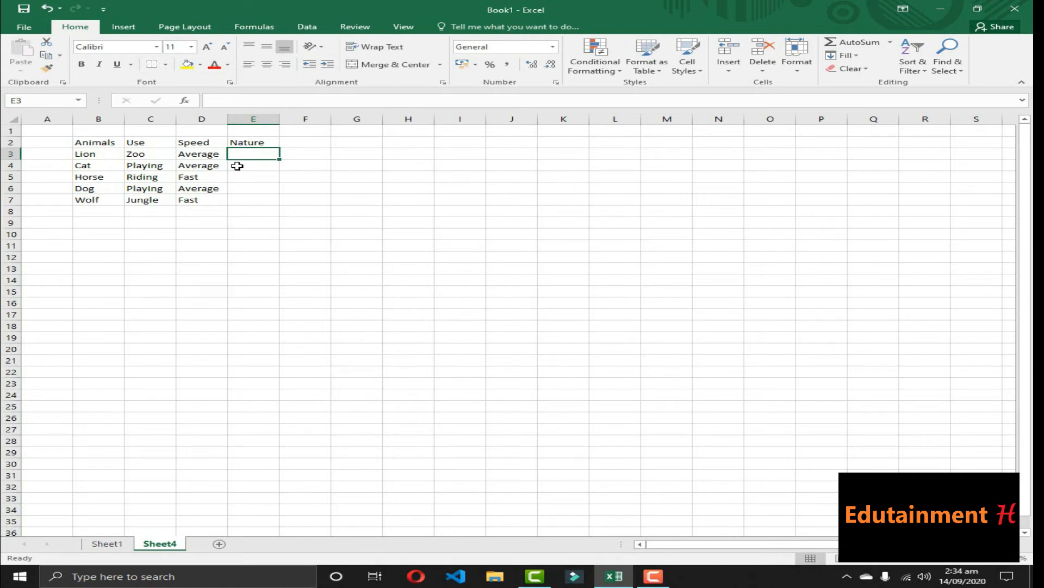
text(Furio)
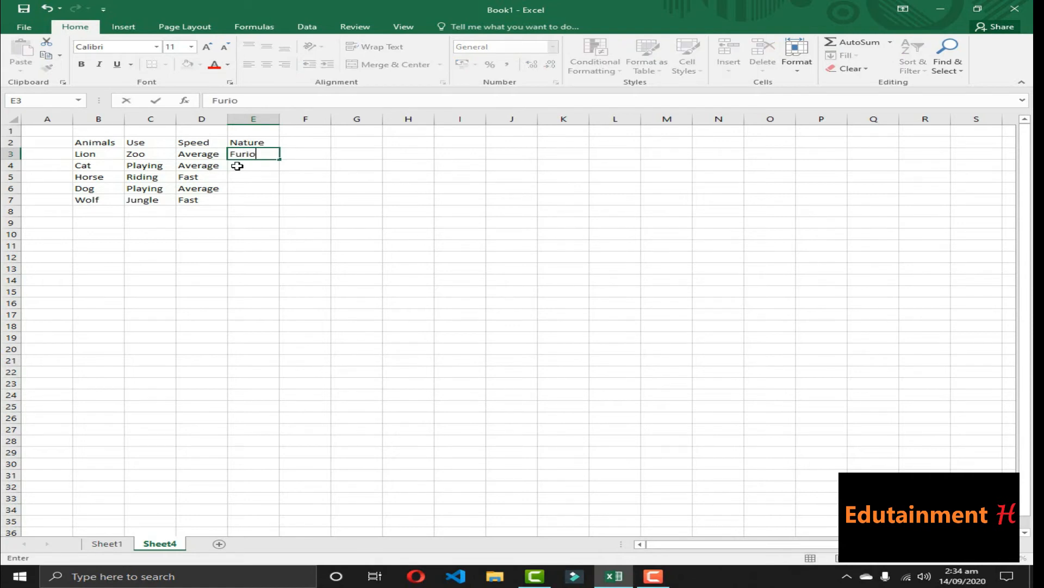
text(us)
key(ctrl+Return)
click(237, 166)
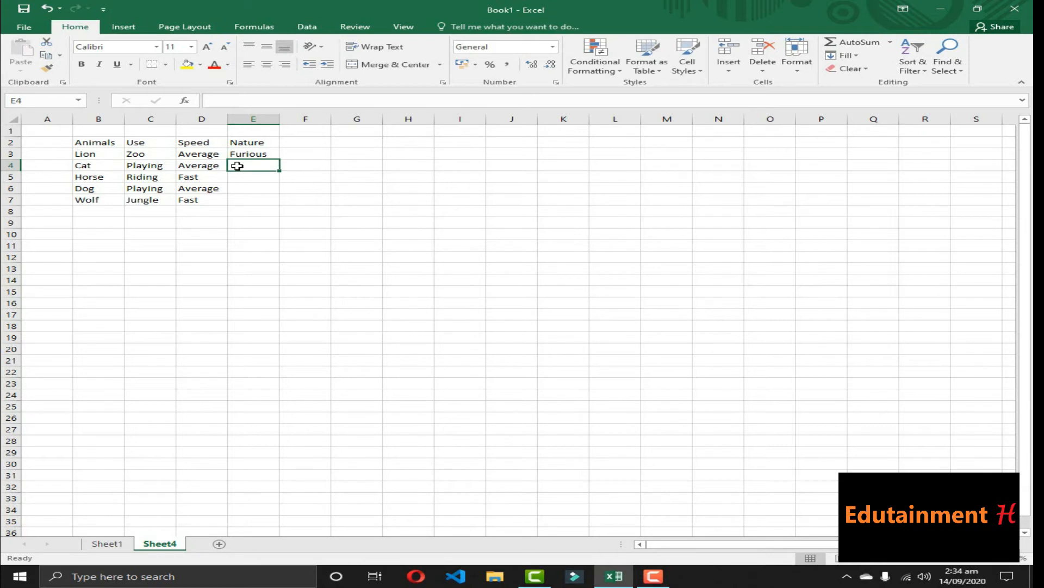
text(Fr)
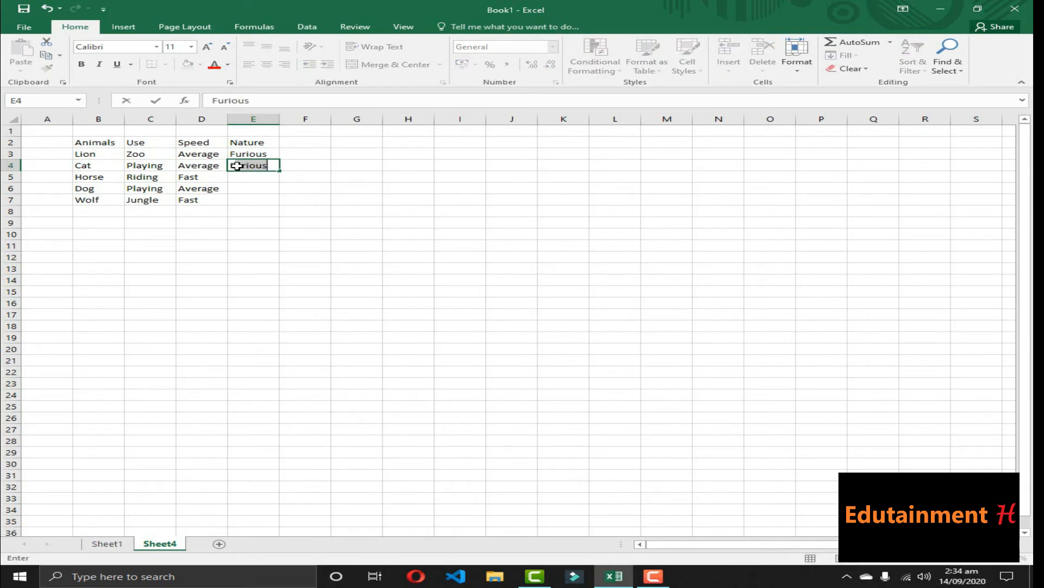
text(iendly)
key(Return)
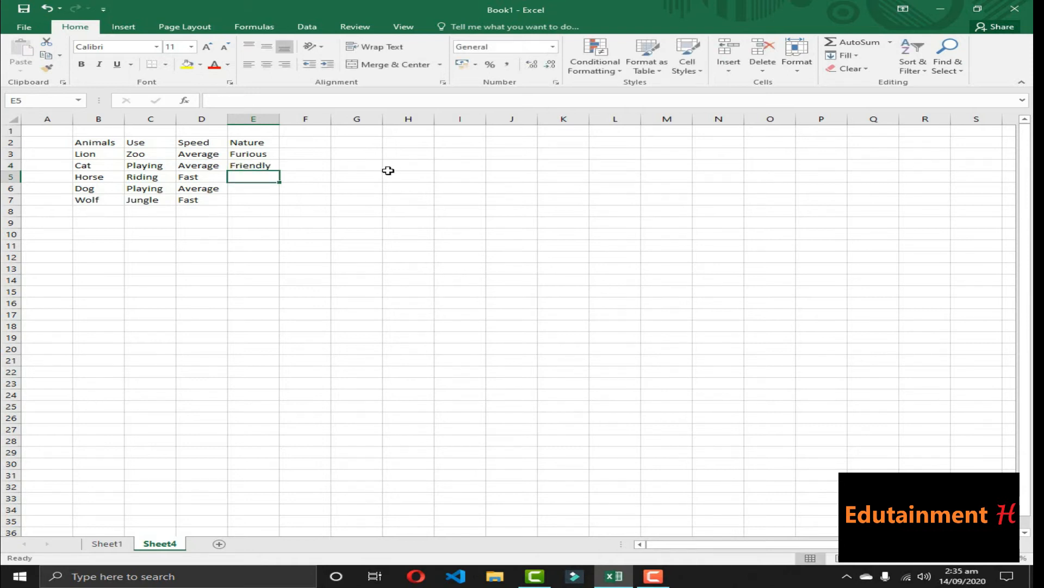
Step: Enter the nature Loyal for Horse in E5 and for Dog in E6
text(Lyal)
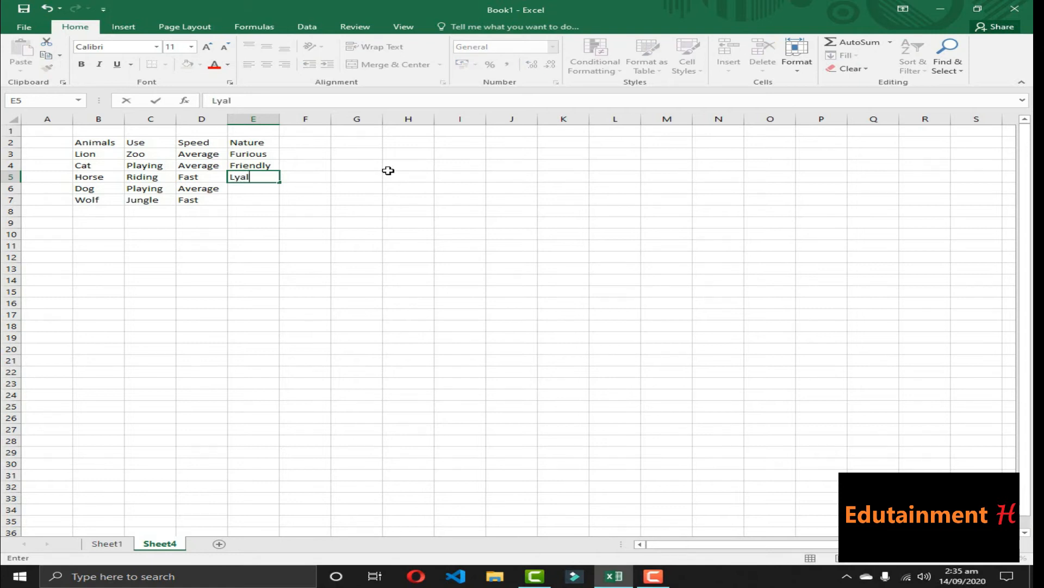
key(BackSpace)
key(BackSpace)
key(BackSpace)
text(oyal)
key(BackSpace)
text(l)
key(Return)
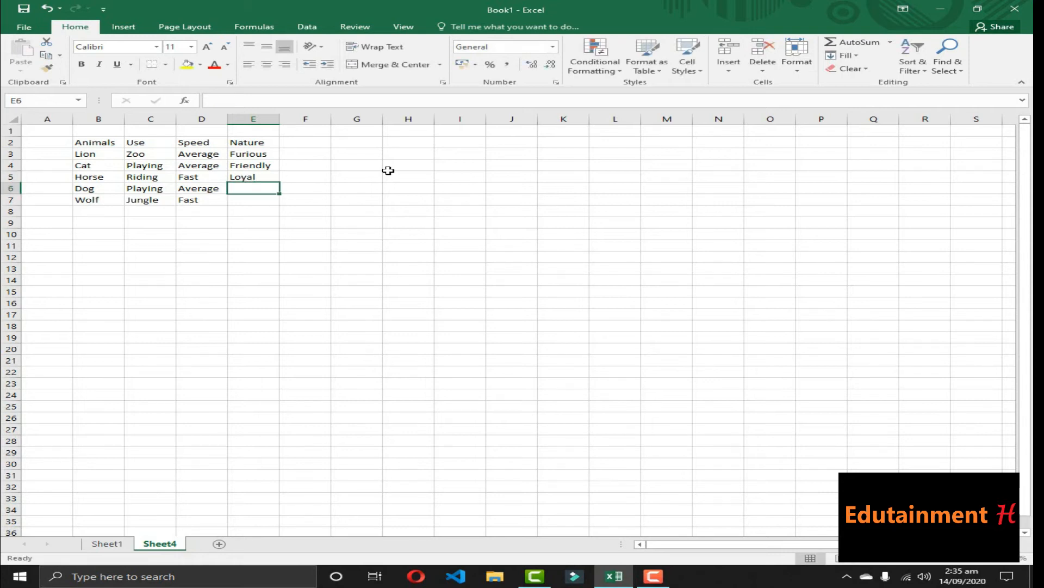
text(Loyal)
key(Return)
Step: Enter the nature Aggressive for Wolf in E7 and autofit the width of column E
text(A)
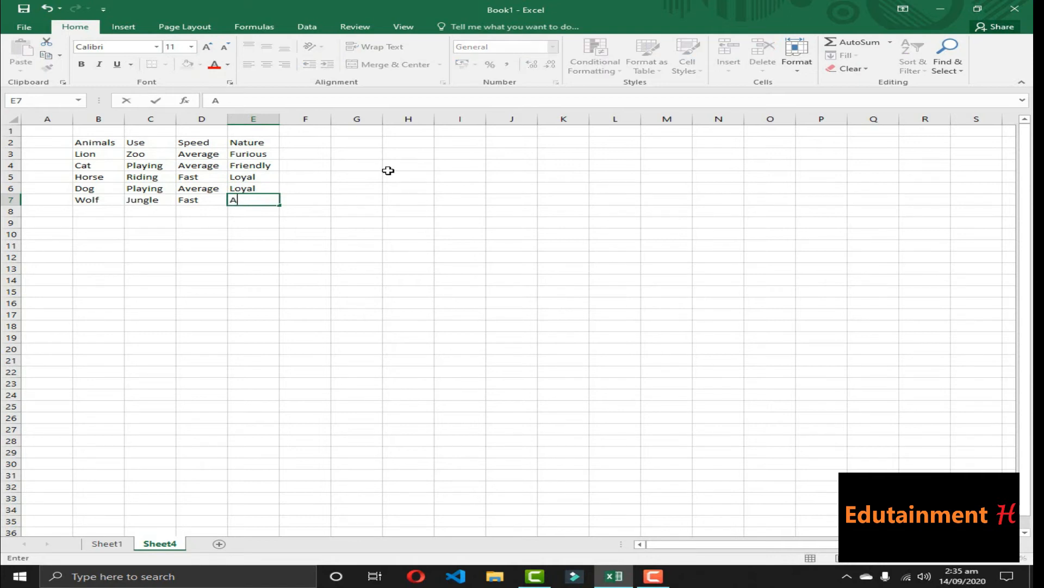
text(gressive)
key(Return)
key(Up)
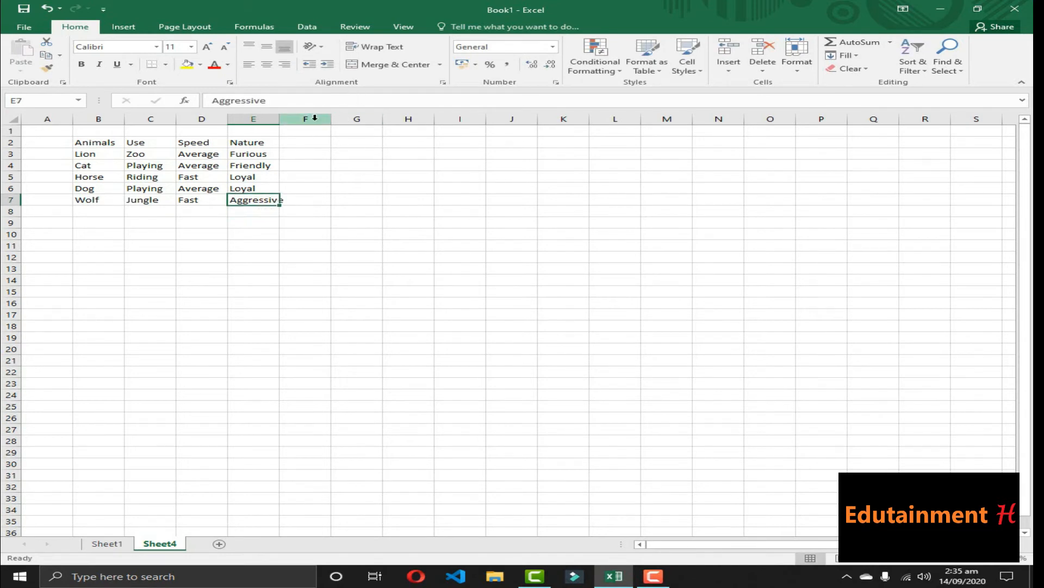
double_click(279, 119)
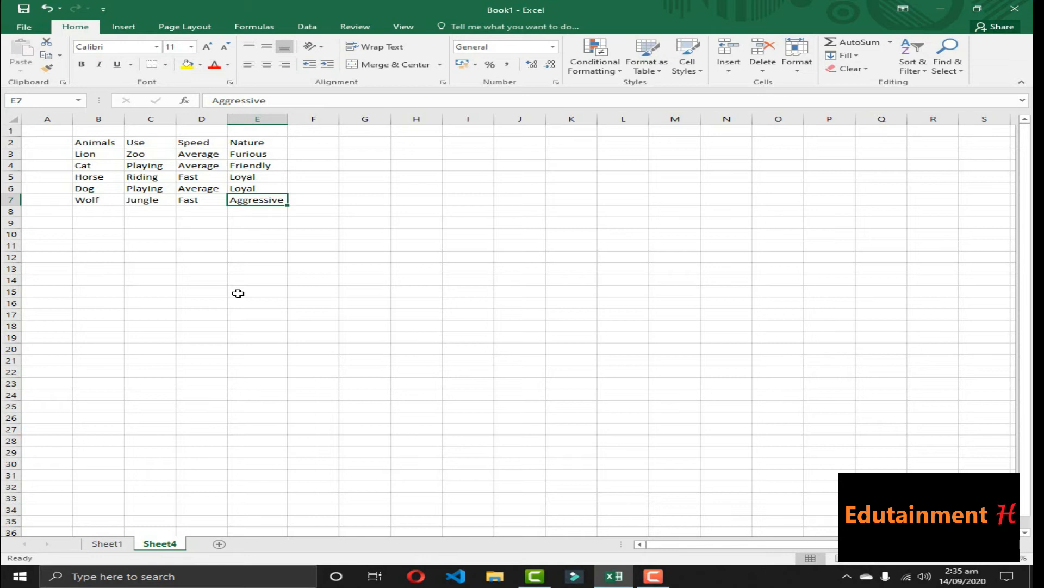
Step: Add a new blank worksheet after Sheet4
click(110, 180)
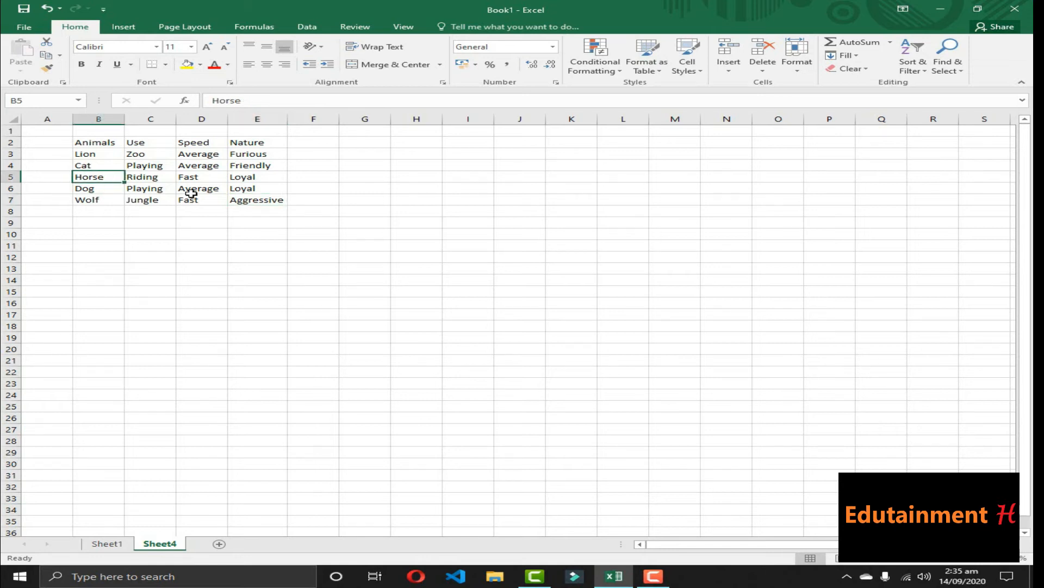
click(93, 144)
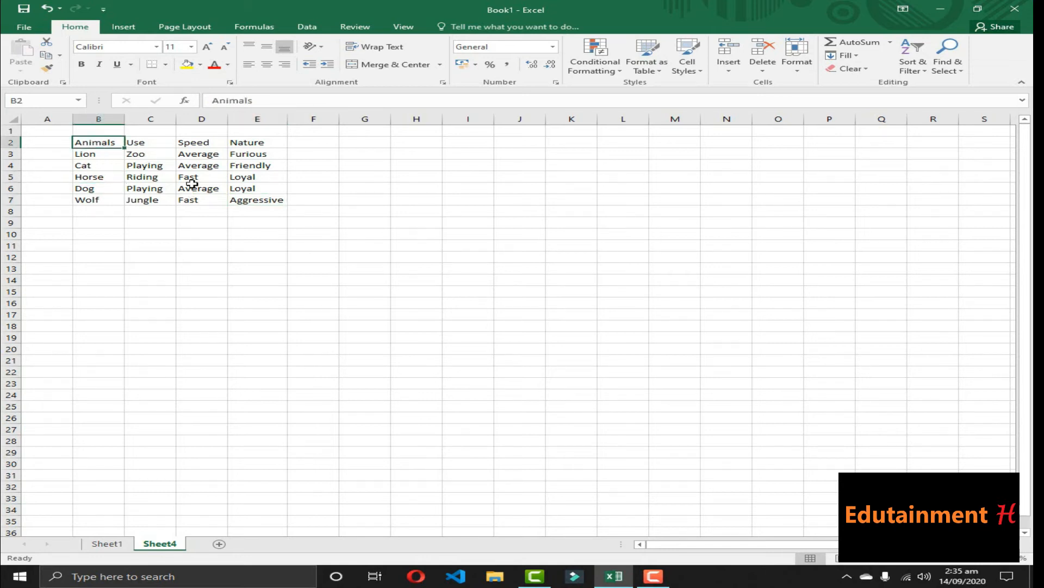
click(219, 544)
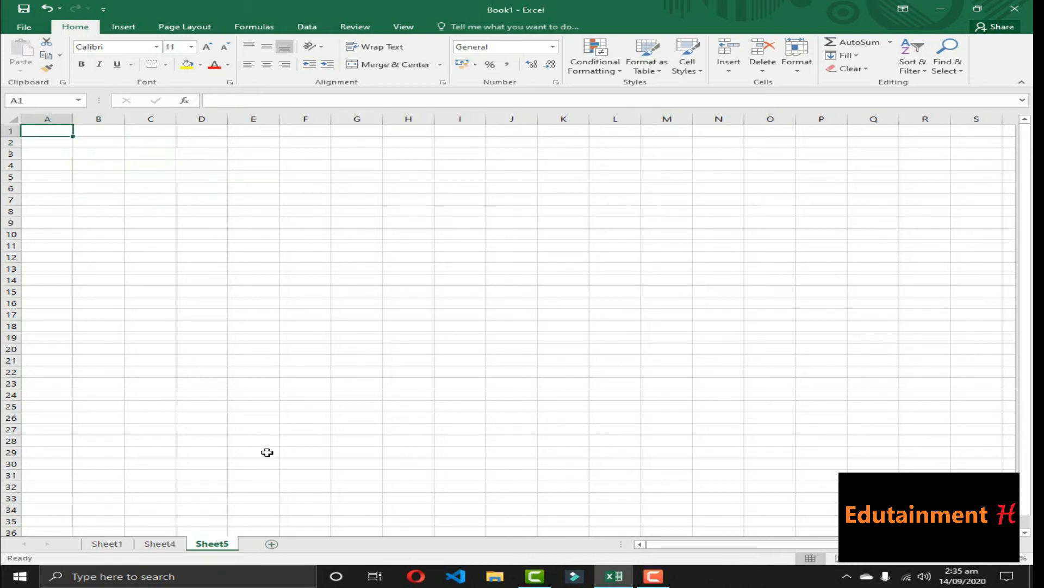
Step: Examine the animal tables on Sheet1 and Sheet4, including the Animals column in B2:B7, and the blank Sheet5
click(107, 543)
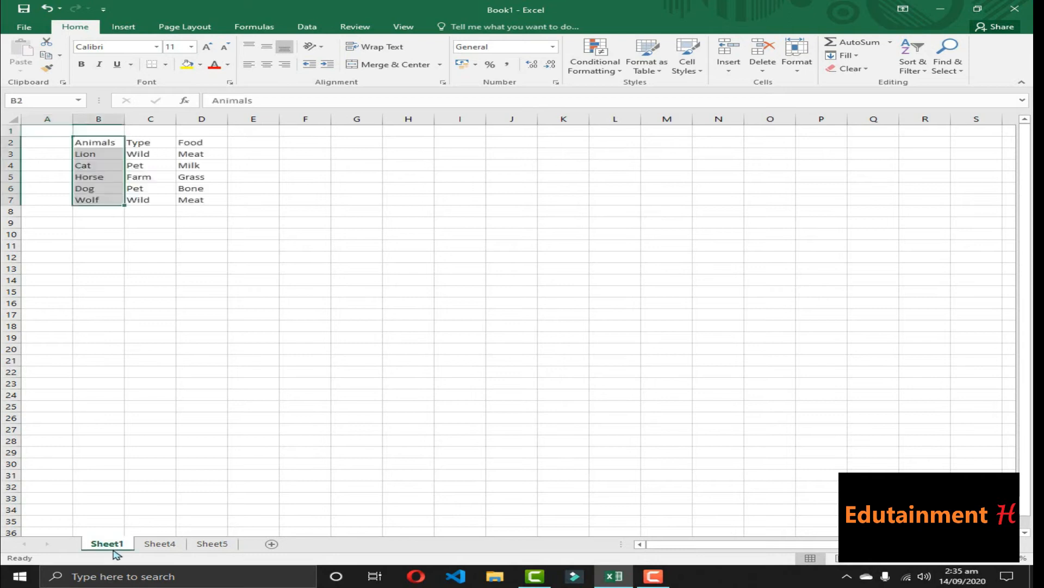
click(146, 175)
drag(103, 144, 103, 192)
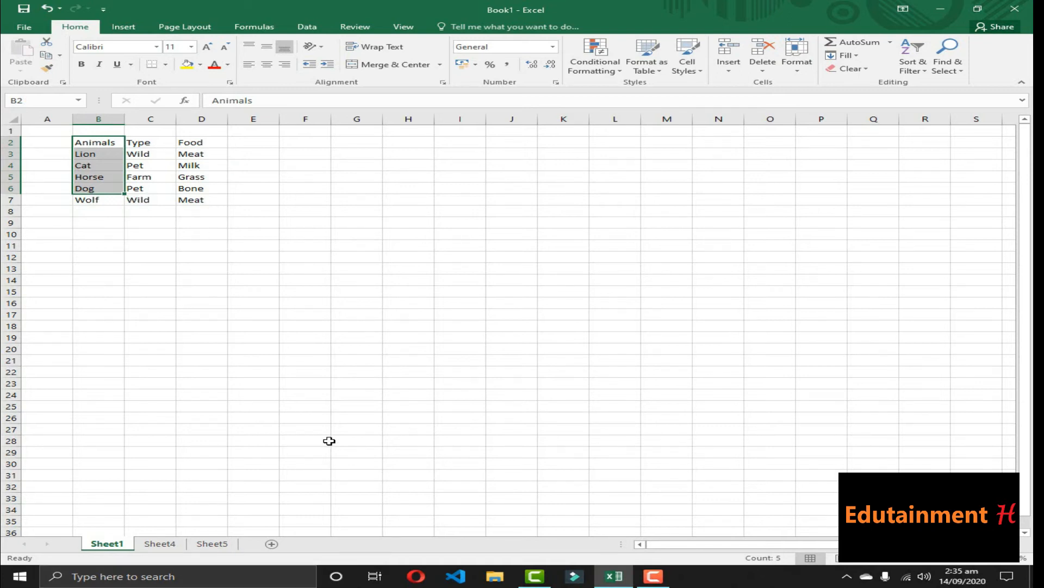
click(109, 201)
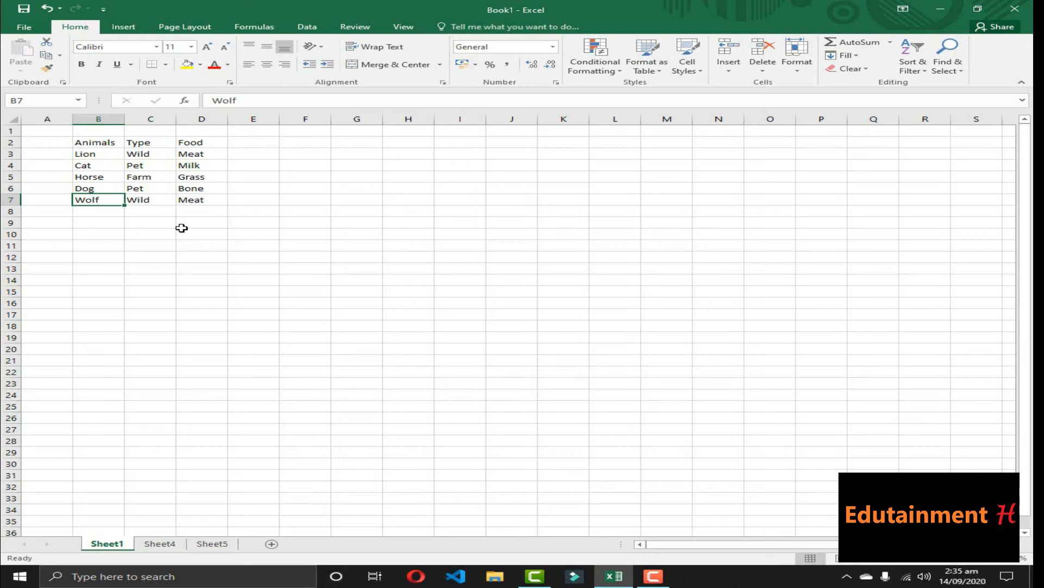
drag(89, 142, 99, 200)
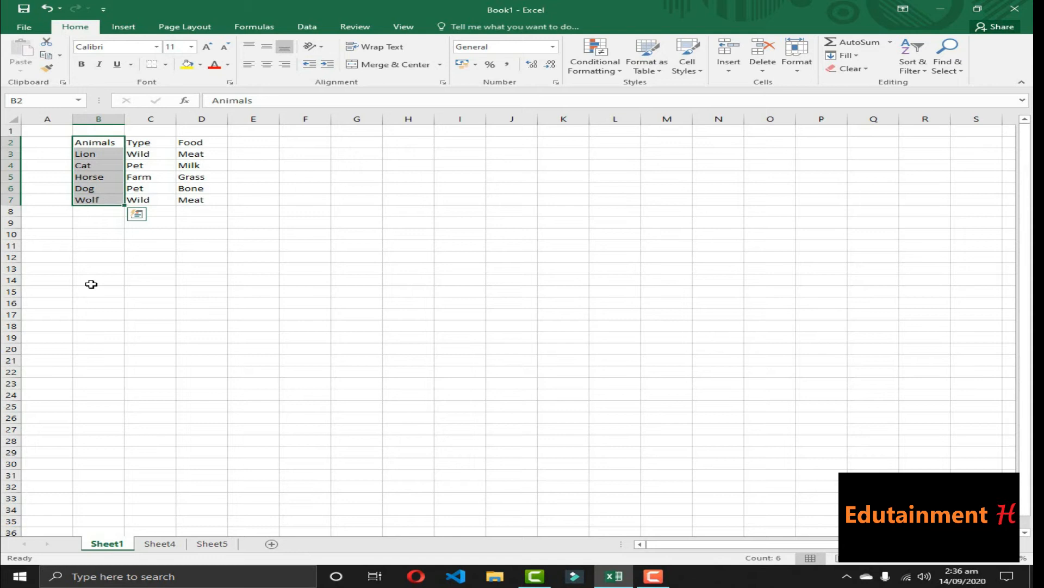
click(93, 139)
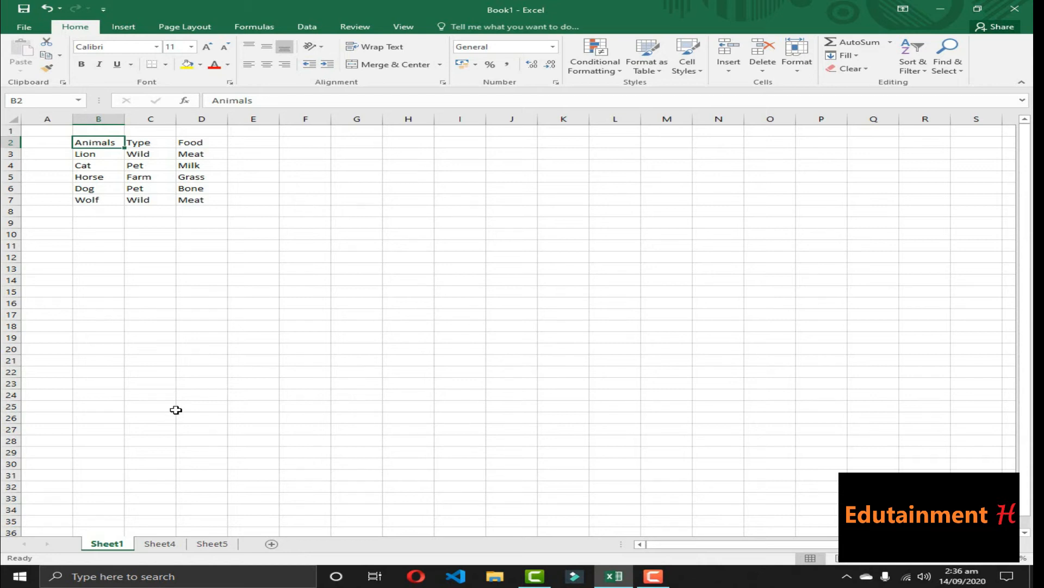
click(161, 543)
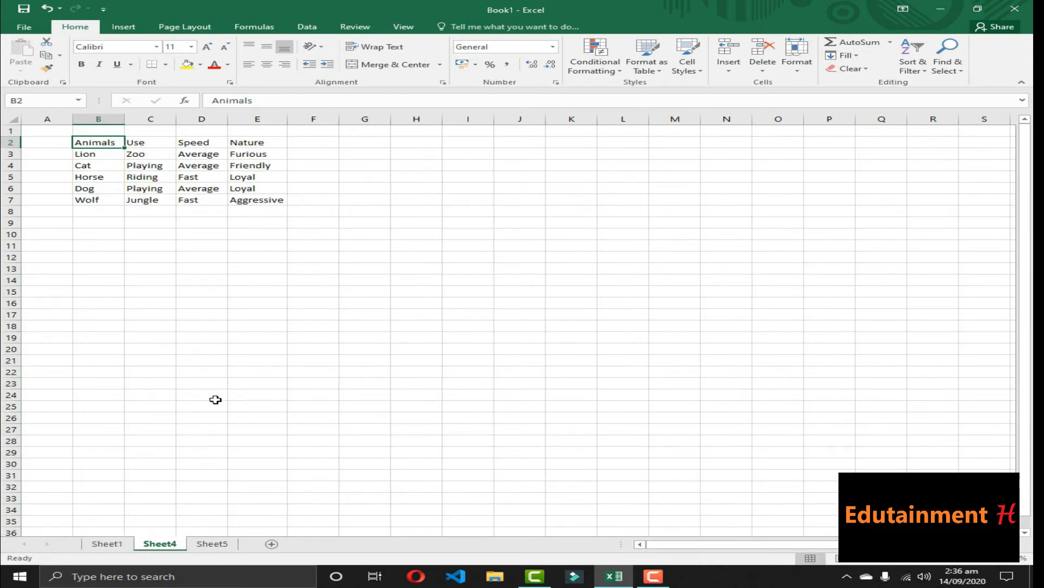
click(122, 163)
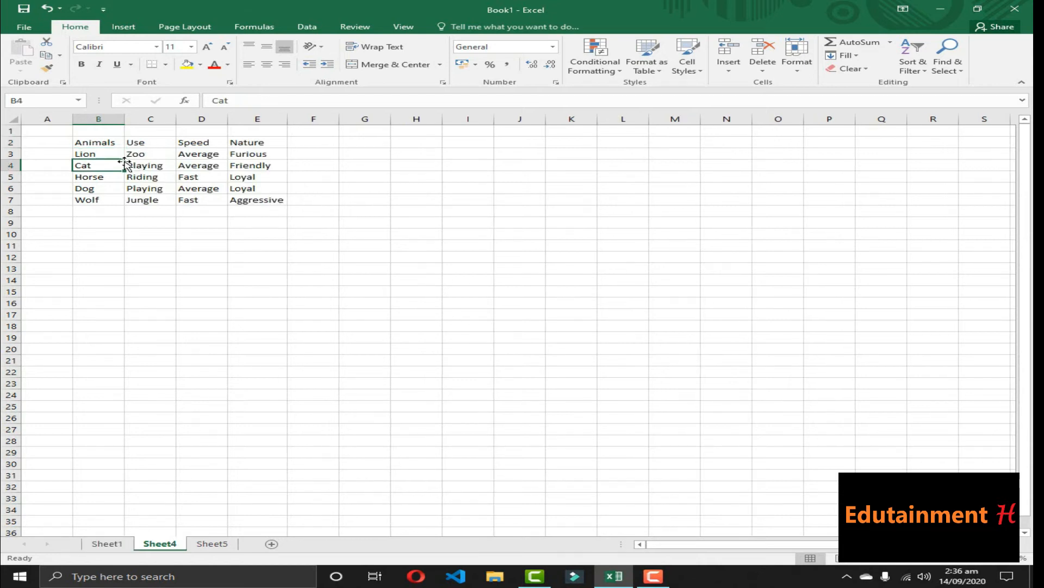
click(213, 544)
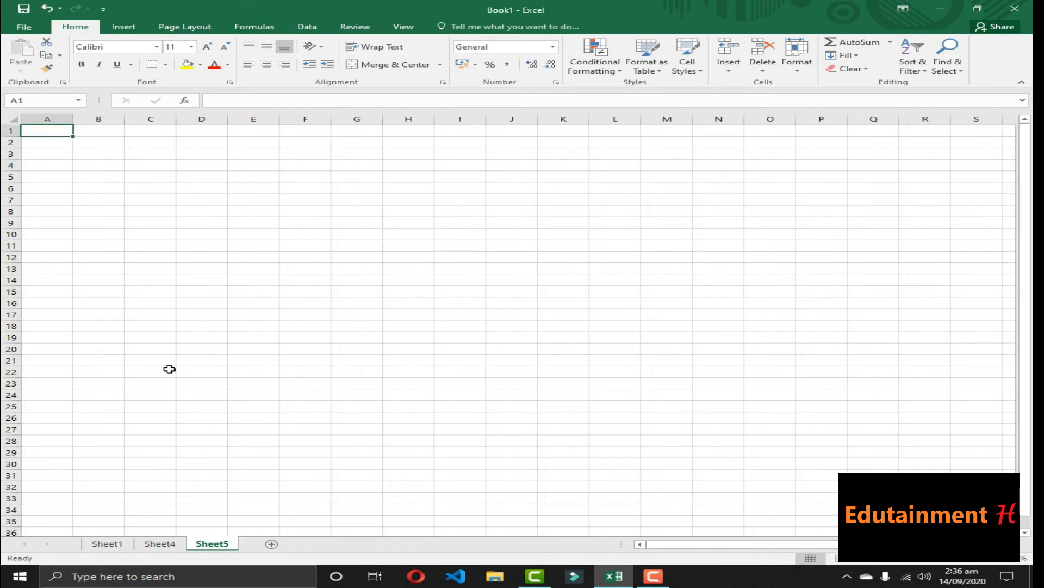
Step: Copy the Animals heading from B2 on Sheet1 into B2 on Sheet5
click(115, 544)
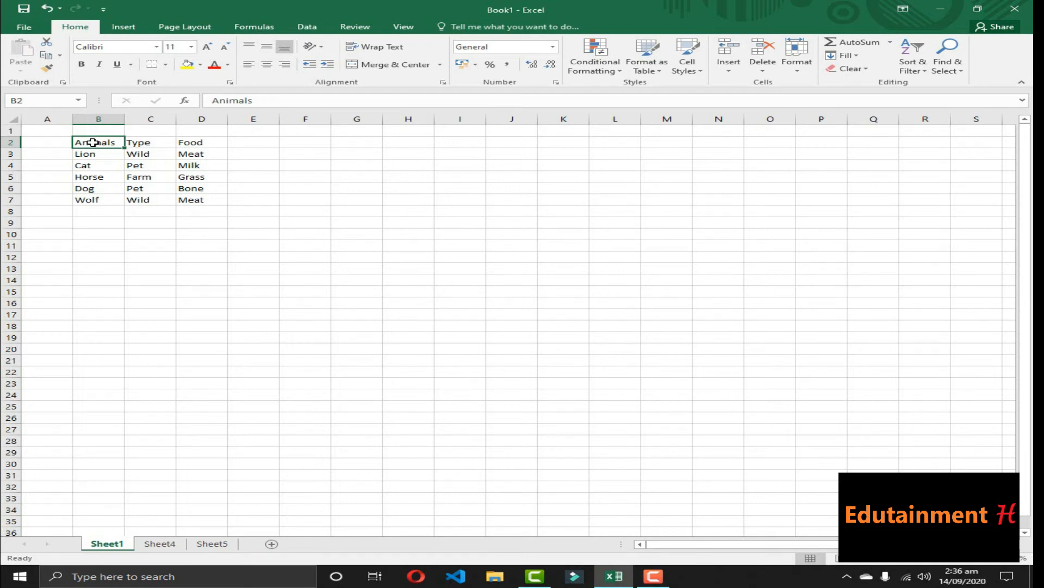
key(ctrl+c)
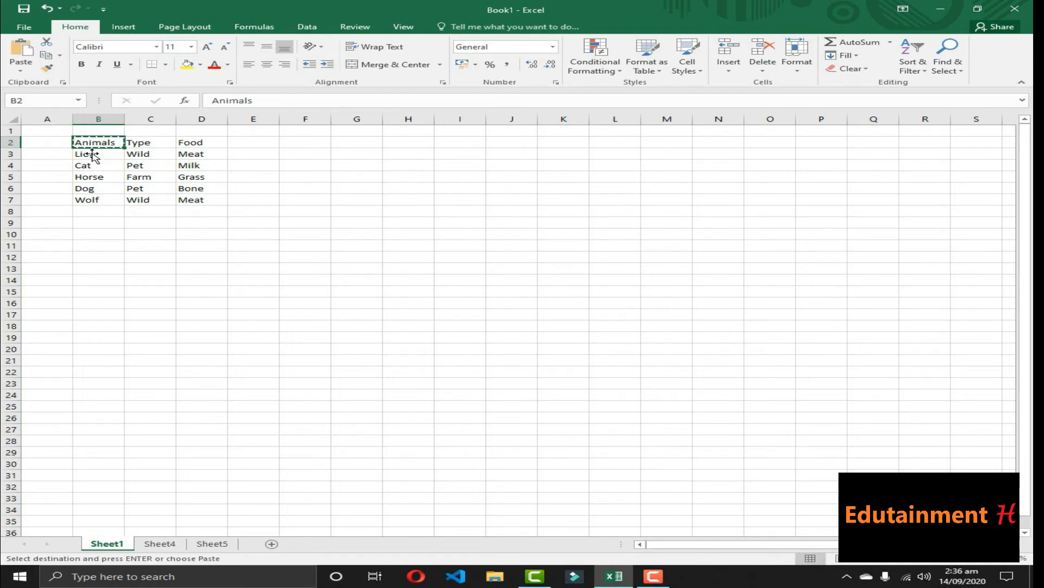
click(212, 544)
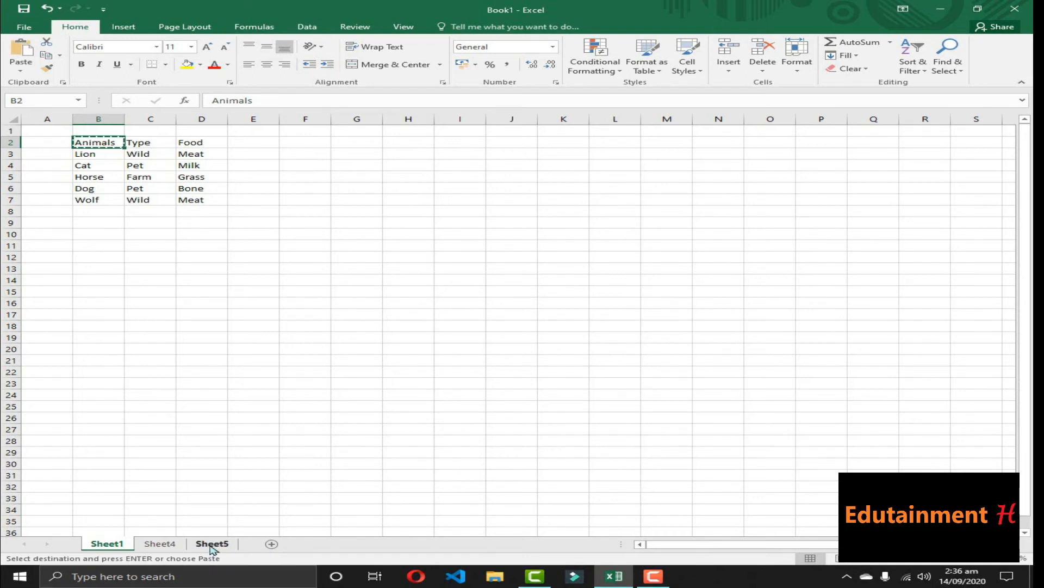
click(96, 142)
key(ctrl+v)
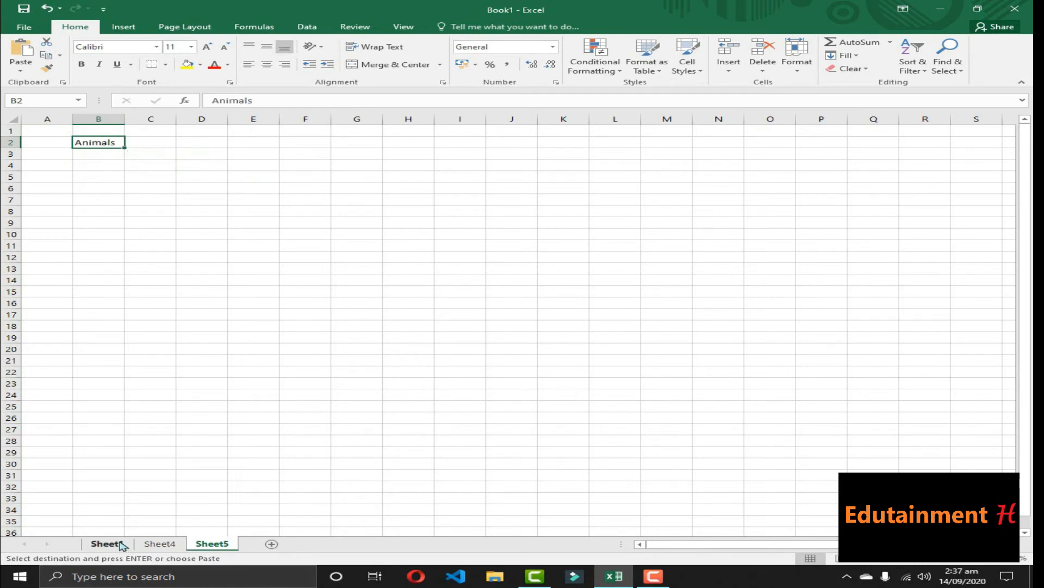
Step: Copy only the names Cat, Dog and Wolf from Sheet1 into Sheet5, starting at B3
click(123, 544)
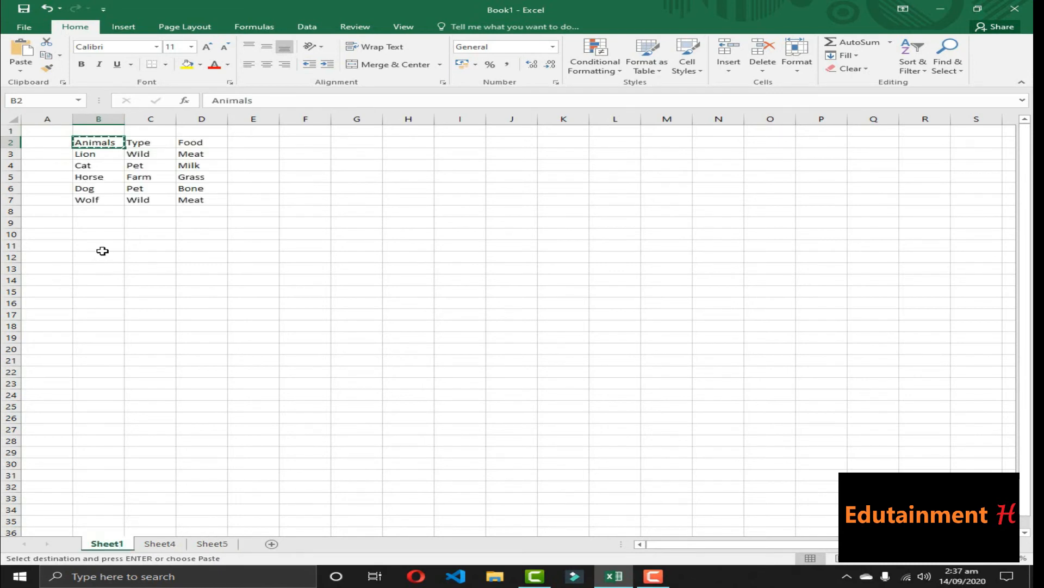
click(102, 164)
ctrl+click(109, 188)
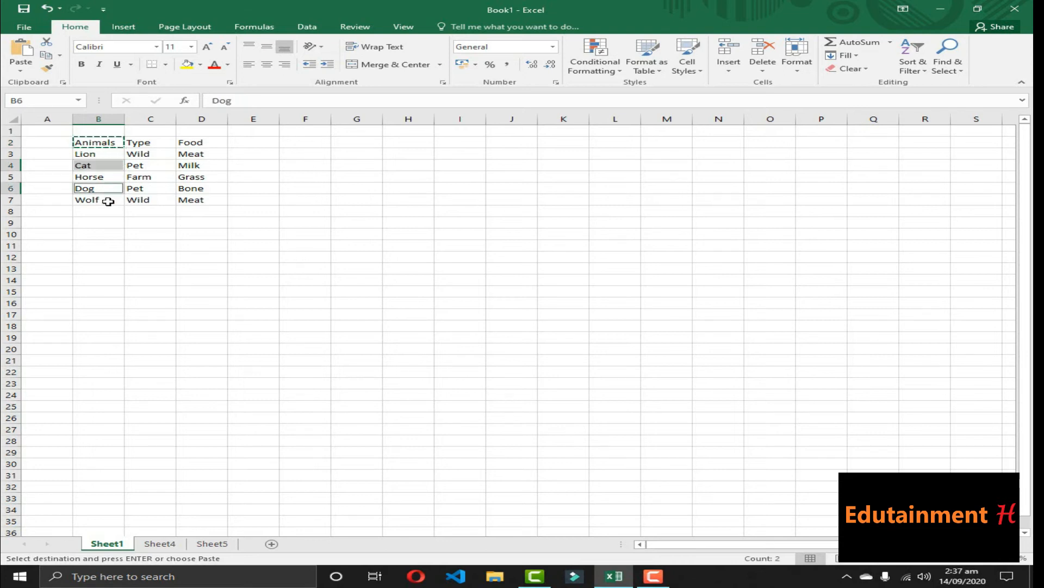
ctrl+click(89, 200)
key(ctrl+c)
click(227, 544)
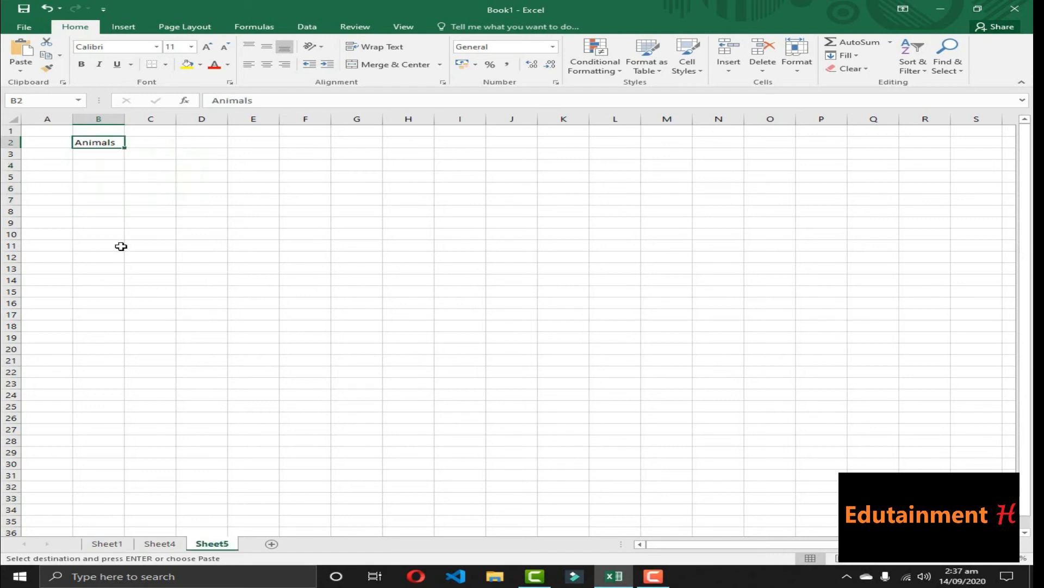
click(86, 153)
key(ctrl+v)
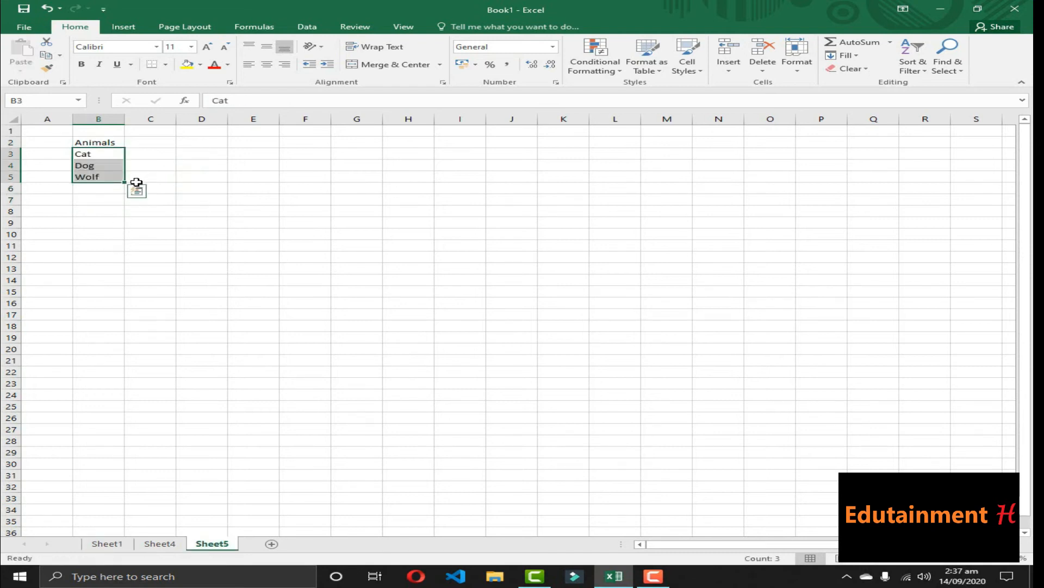
Step: Copy the Type and Food headings from Sheet1 into C2:D2 on Sheet5
click(152, 142)
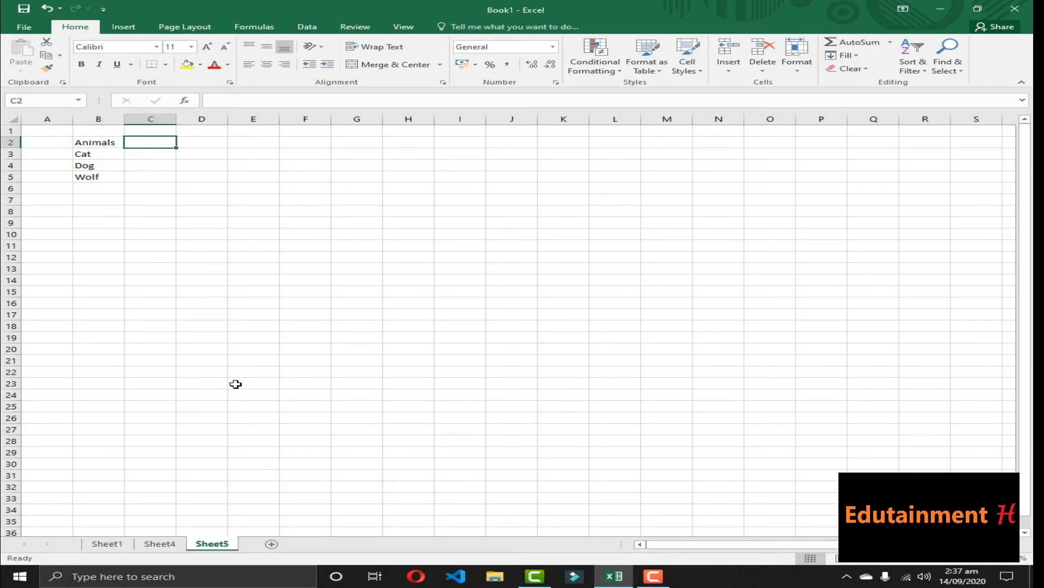
click(108, 543)
drag(158, 142, 188, 143)
key(ctrl+c)
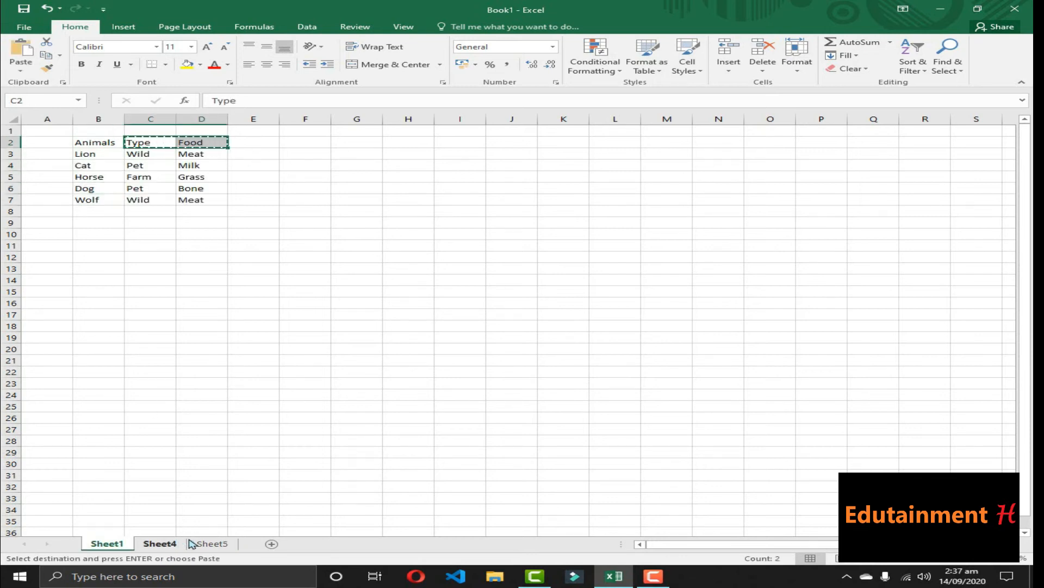
click(212, 543)
key(ctrl+v)
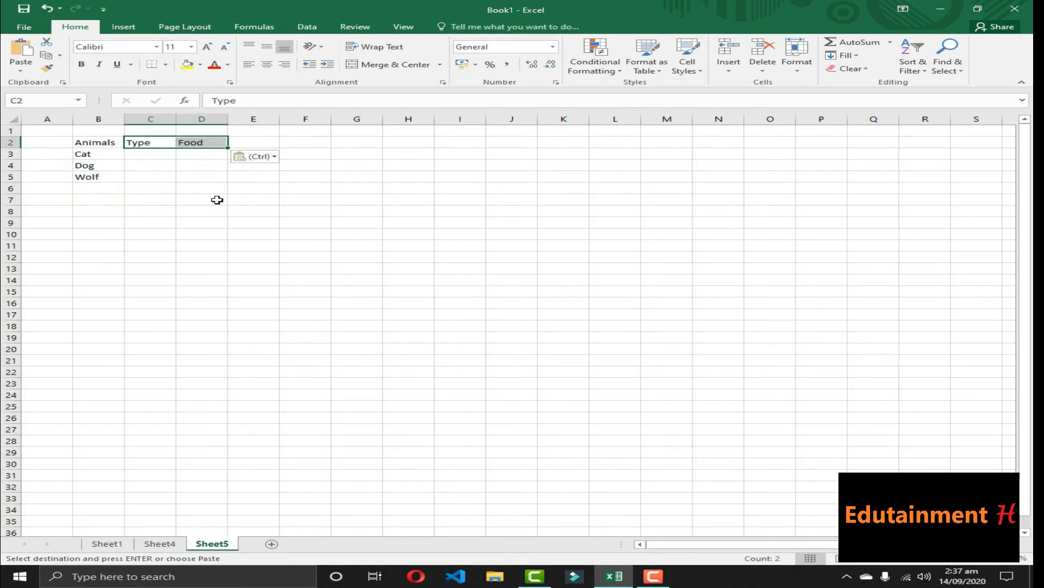
Step: Copy the Use, Speed and Nature headings from Sheet4 into E2:G2 on Sheet5
click(158, 544)
drag(132, 142, 272, 143)
key(ctrl+c)
click(210, 544)
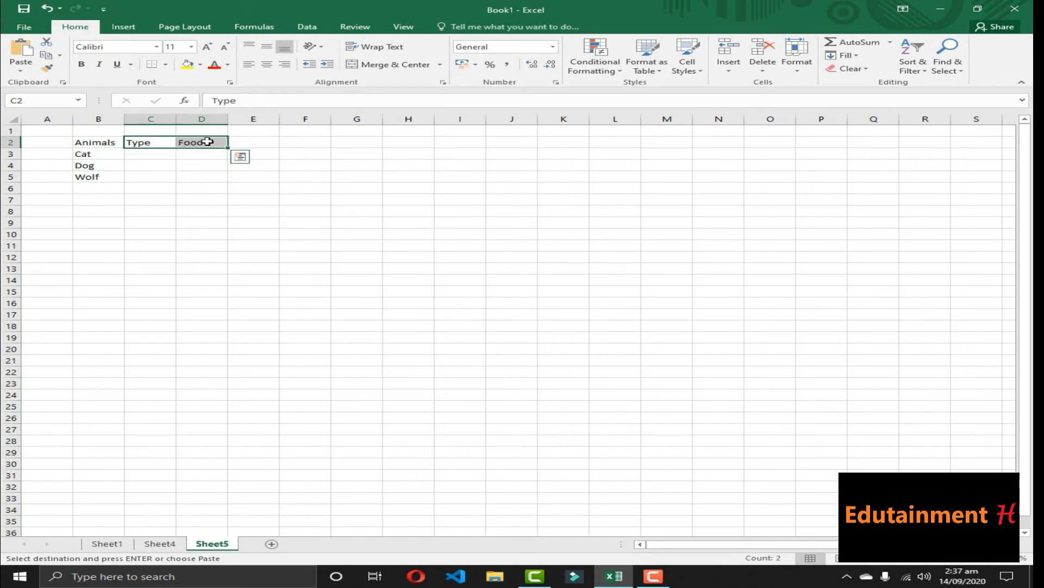
click(266, 143)
key(ctrl+v)
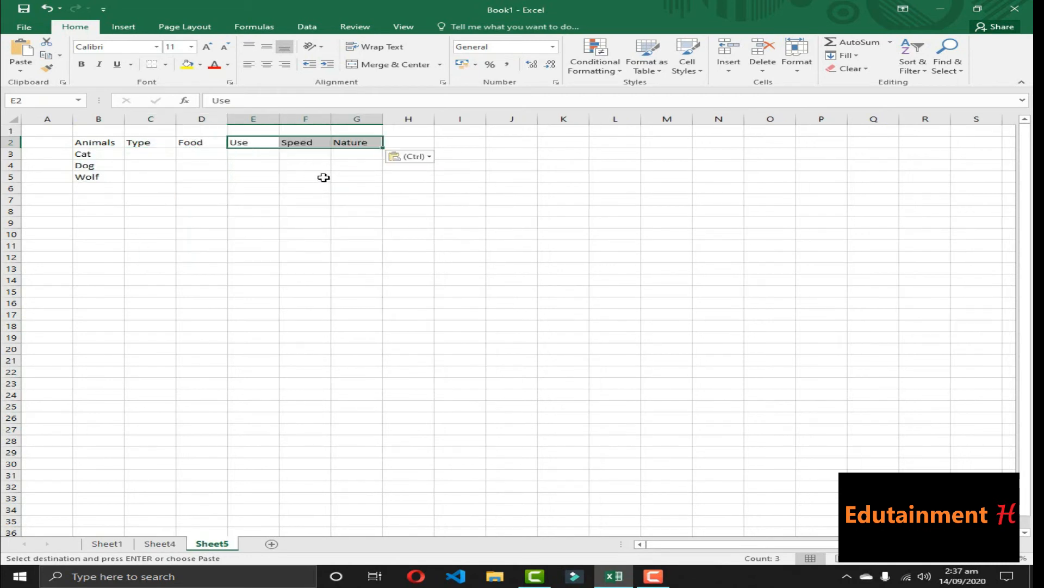
click(256, 157)
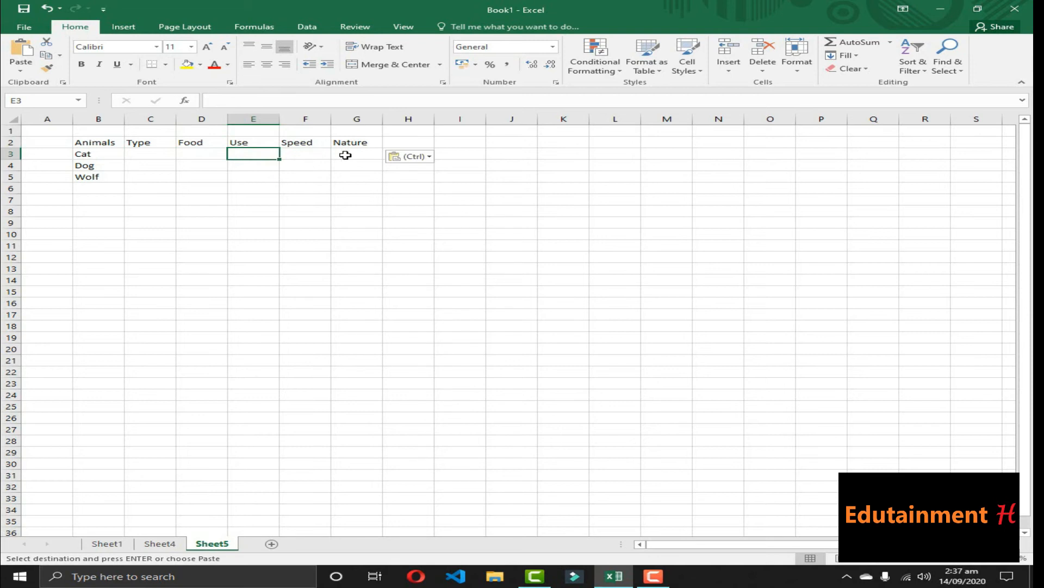
Step: Begin a VLOOKUP formula in C3 on Sheet5 with the animal names in B3:B5 as the lookup value
click(170, 156)
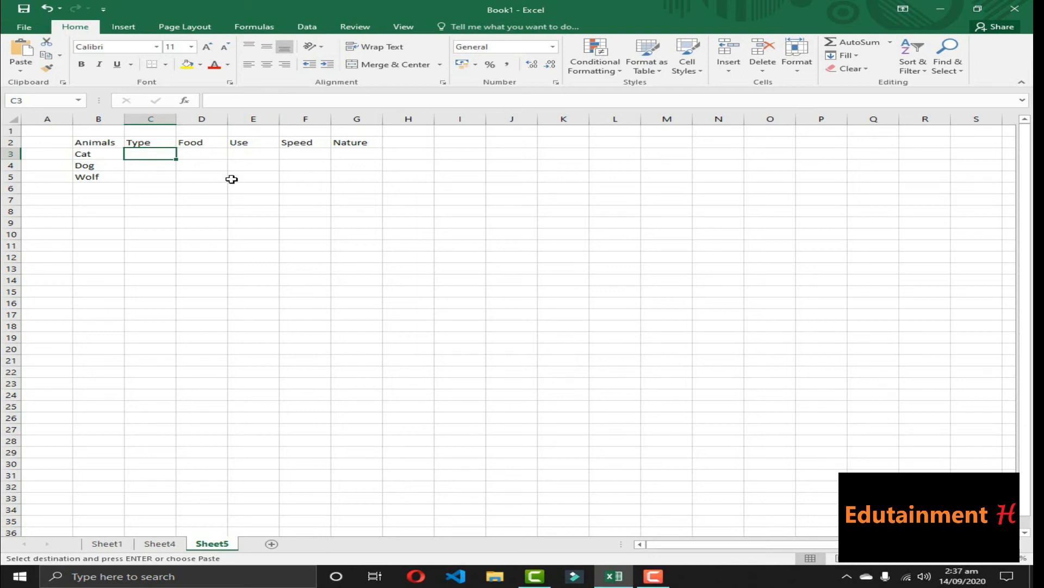
text(=vlookup)
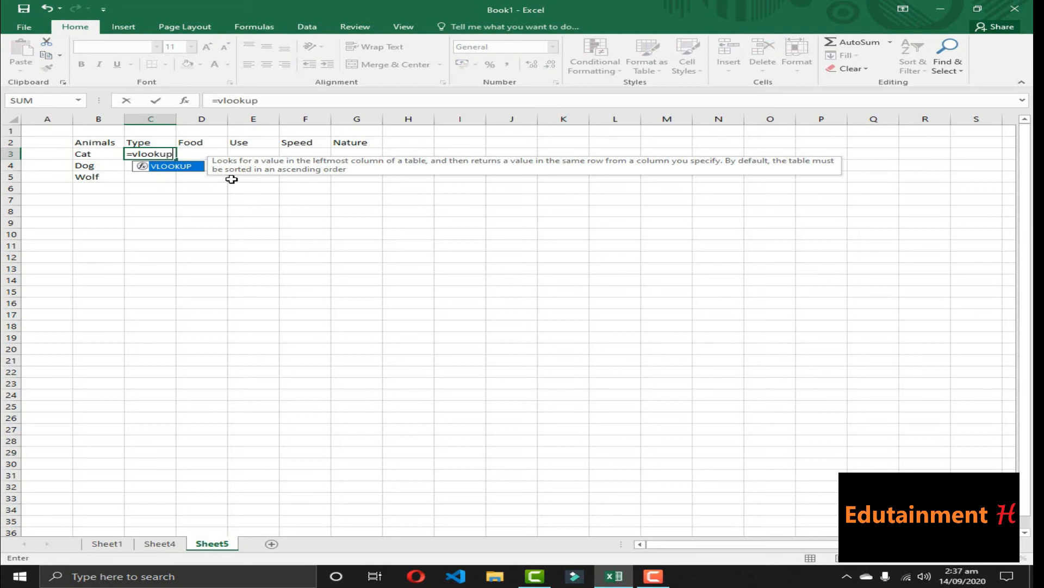
text(()
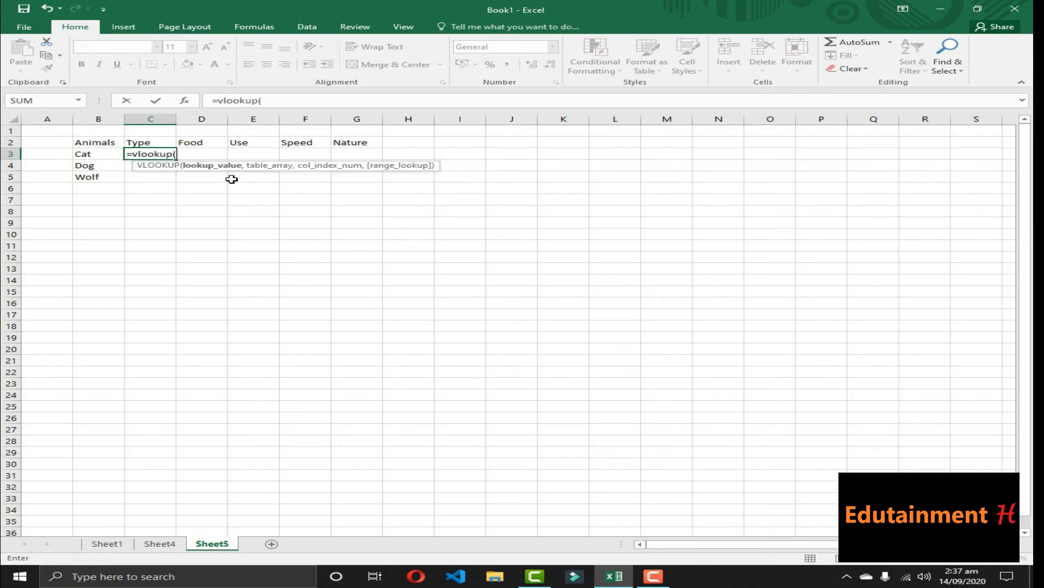
drag(86, 154, 91, 177)
drag(91, 177, 90, 178)
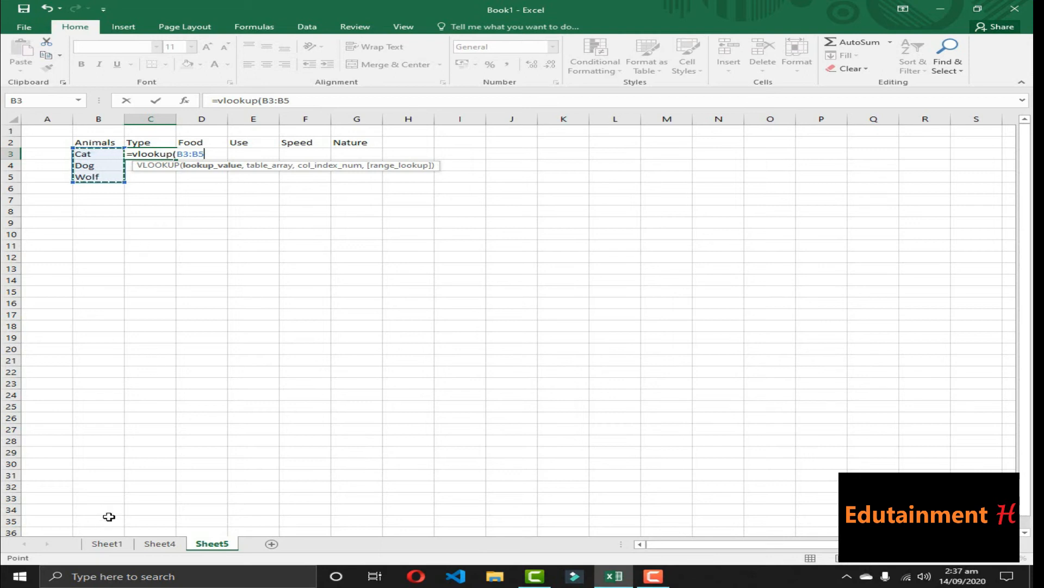
text(,)
Step: Set the VLOOKUP table array to the animal data in B3:D7 on Sheet1
click(104, 544)
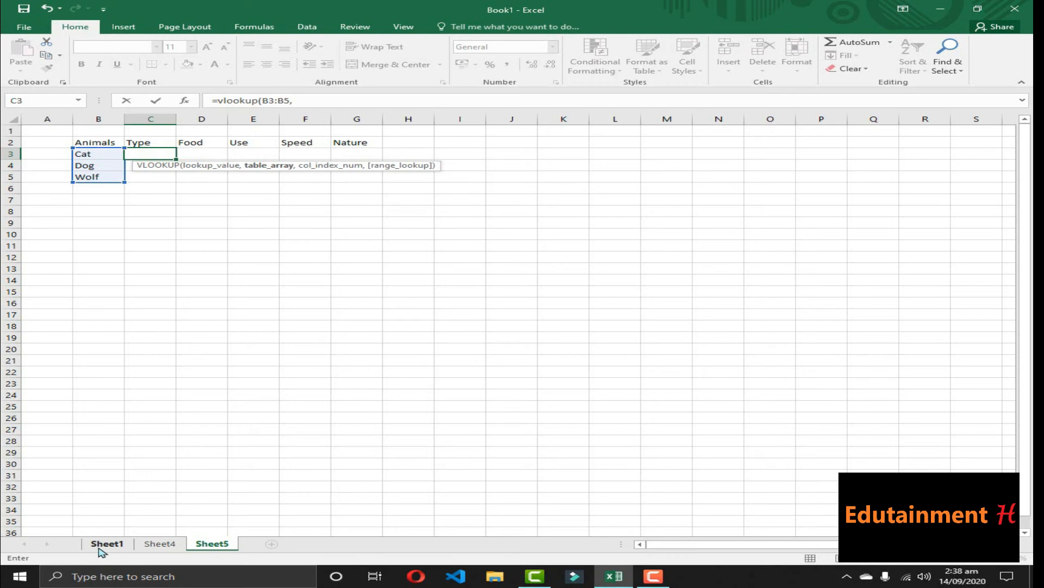
drag(89, 152, 206, 200)
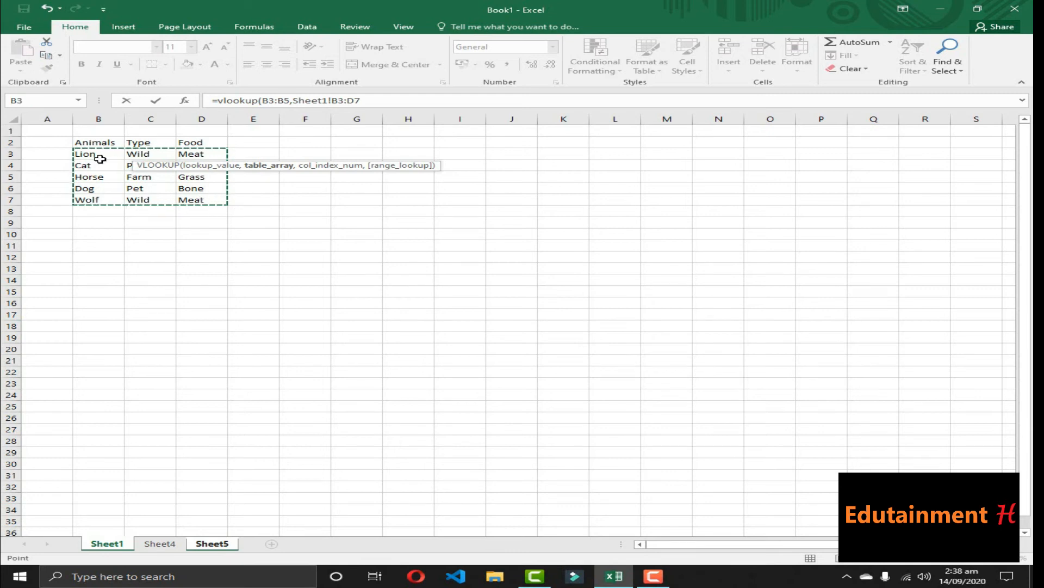
drag(88, 154, 212, 197)
drag(212, 196, 213, 197)
text(,)
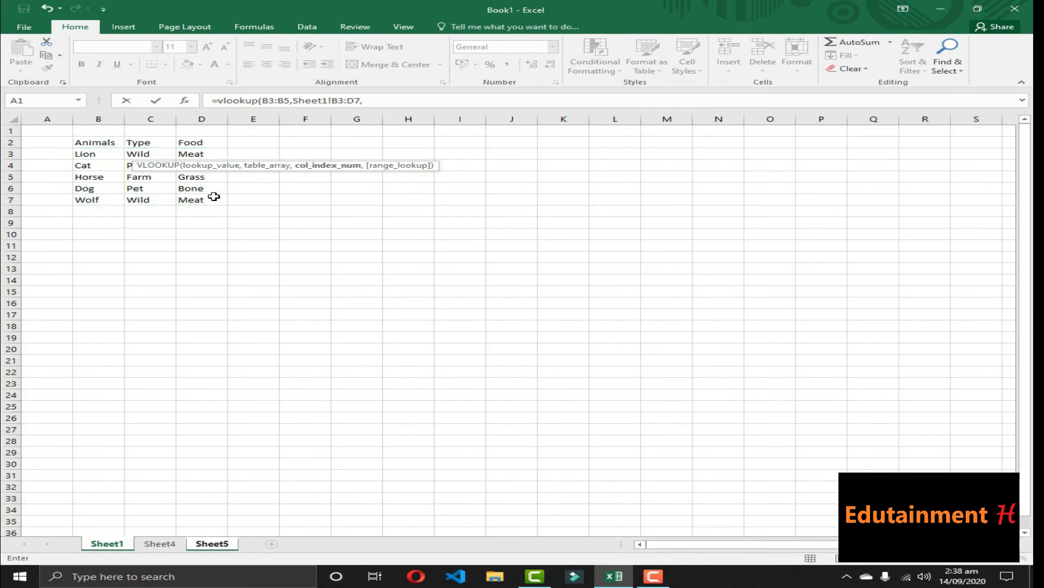
Step: Finish the C3 formula with column index 3 and range lookup 0, making both ranges absolute ($B$3:$B$5 and Sheet1!$B$3:$D$7)
text(3,)
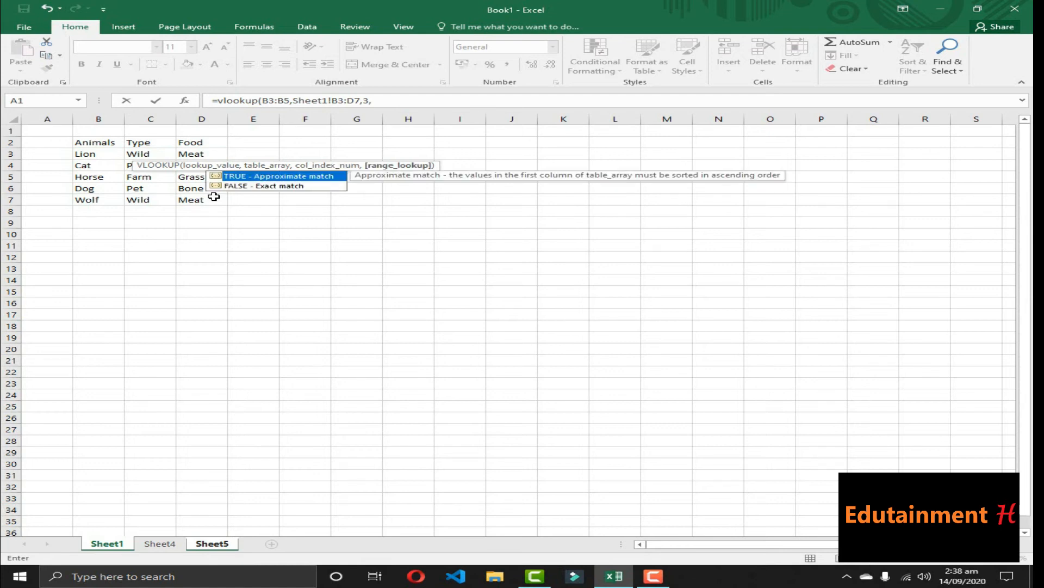
text(0))
drag(383, 100, 260, 99)
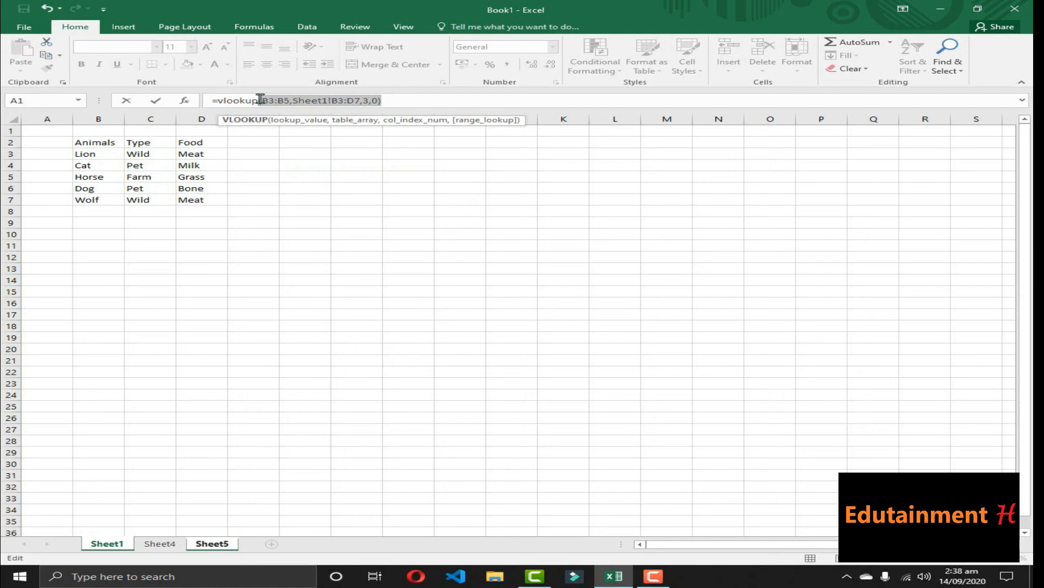
key(F4)
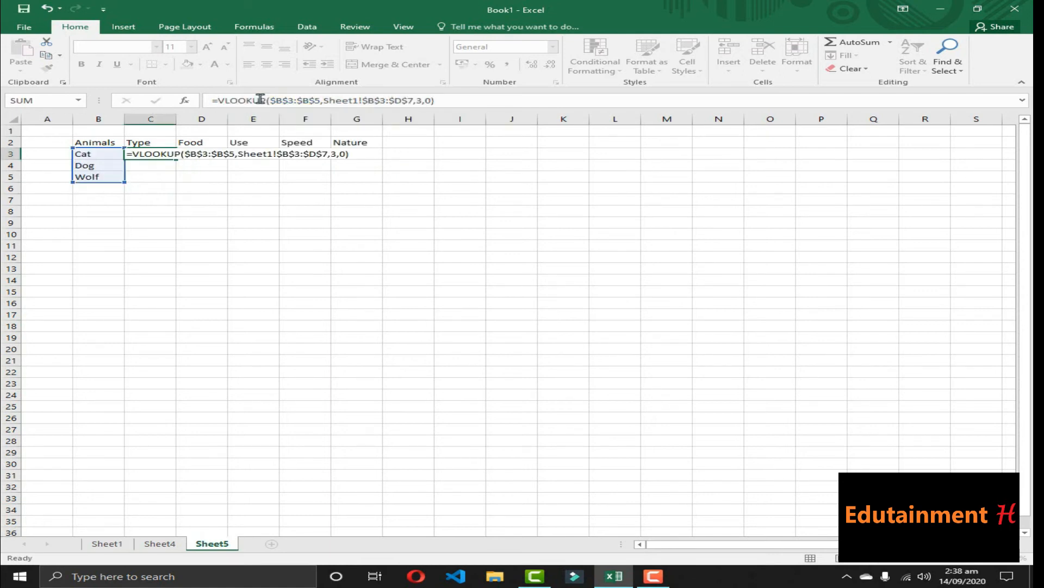
key(Return)
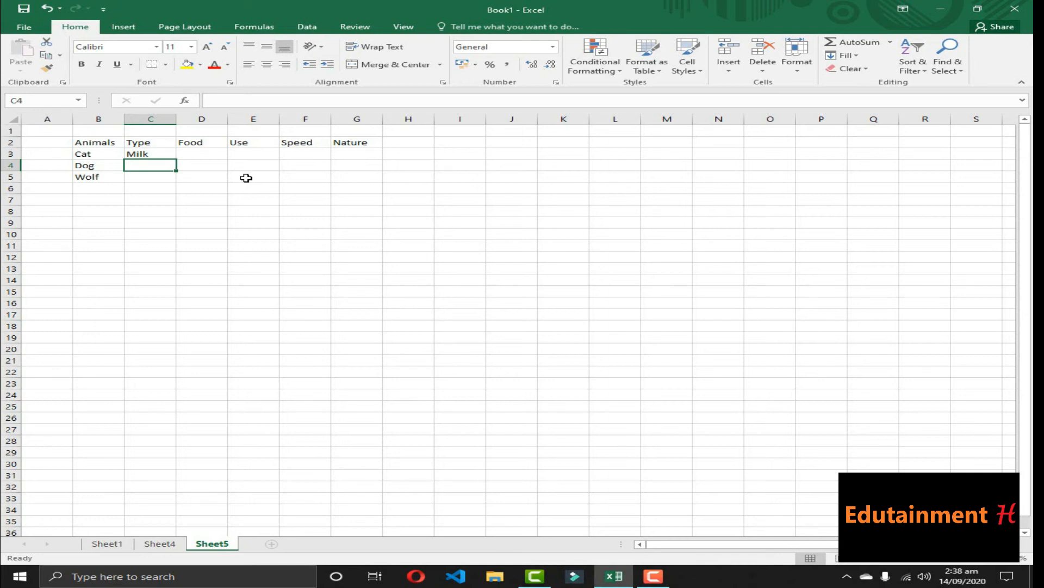
Step: Copy the VLOOKUP formula from C3 into D3 under the Food heading
click(157, 155)
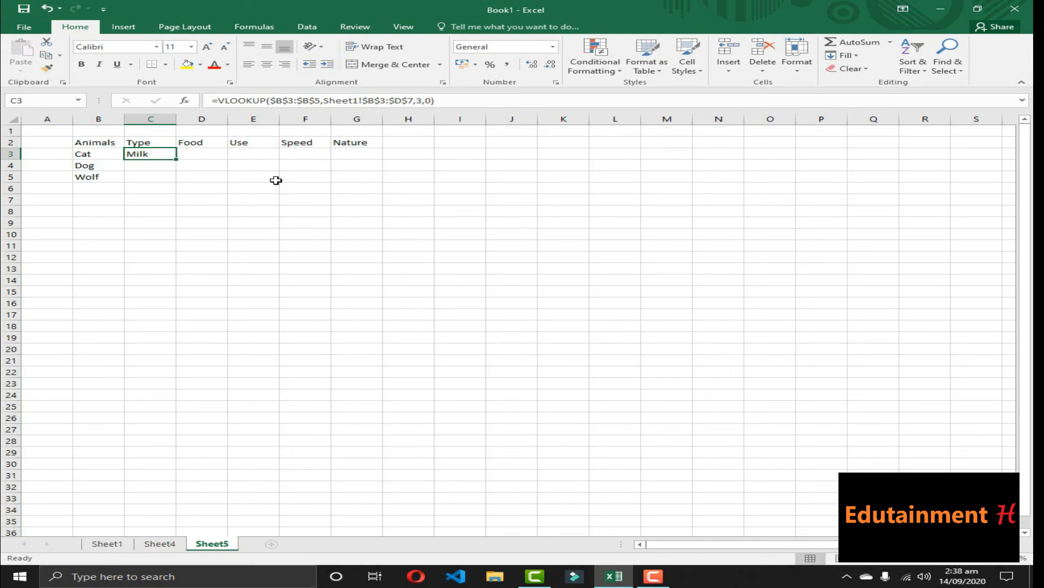
key(ctrl+c)
click(211, 154)
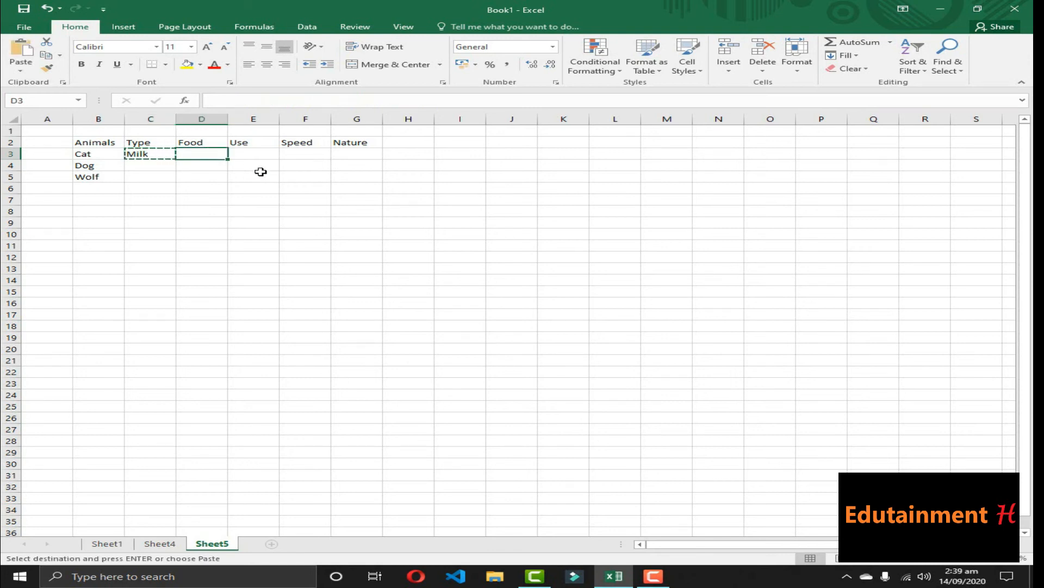
key(ctrl+v)
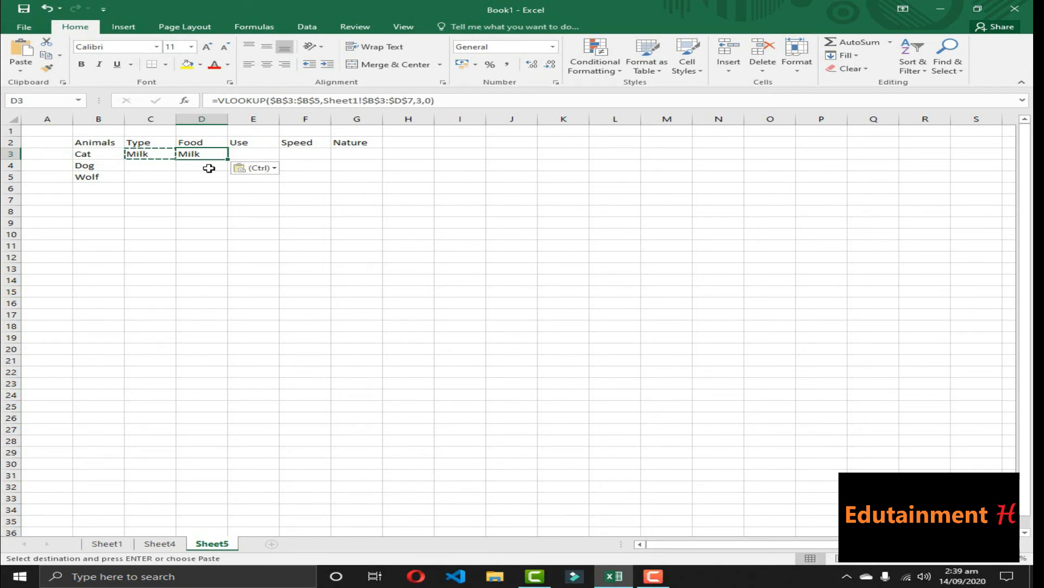
Step: Change the column index of the VLOOKUP formula in C3 to 2
click(157, 157)
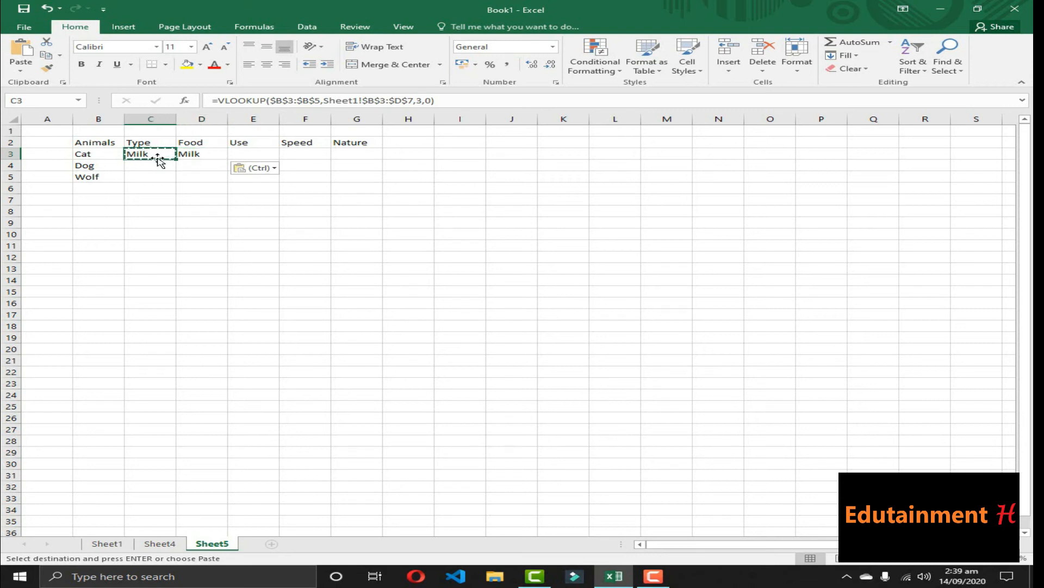
click(422, 101)
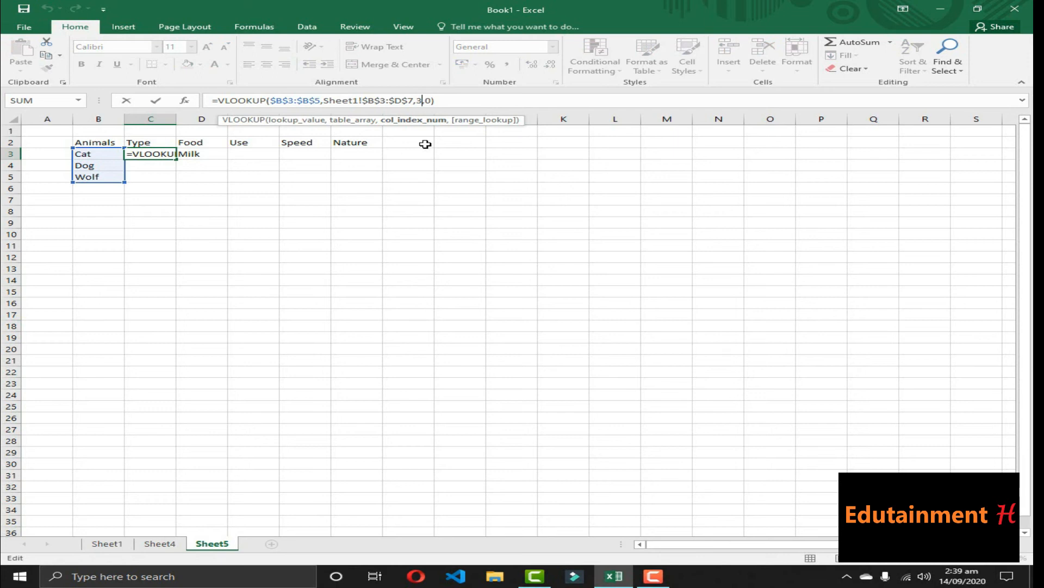
key(BackSpace)
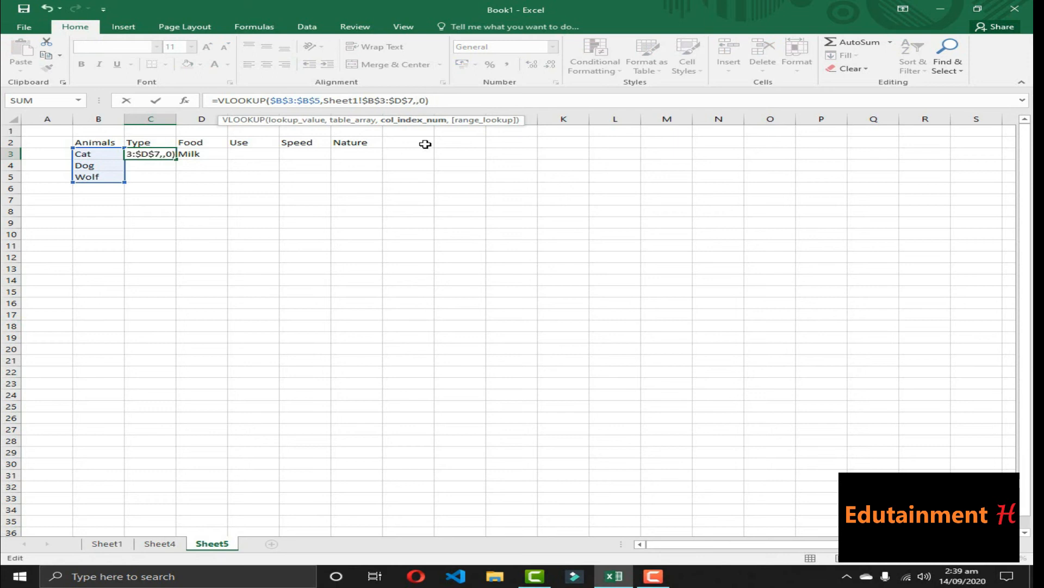
text(2)
key(Return)
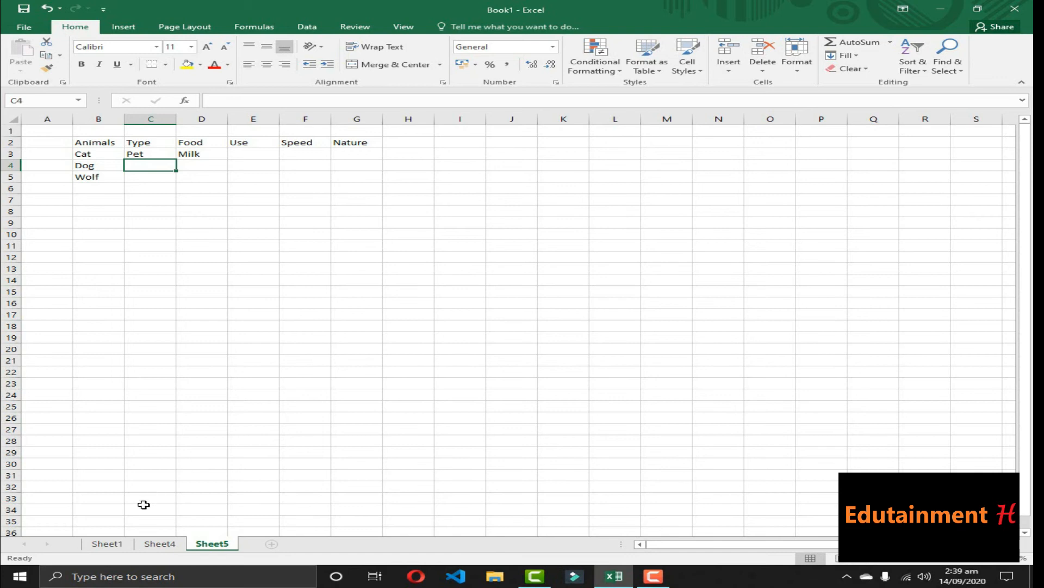
Step: Review the source tables on Sheet1 and Sheet4 and the VLOOKUP formulas in C3 and D3 on Sheet5
click(107, 543)
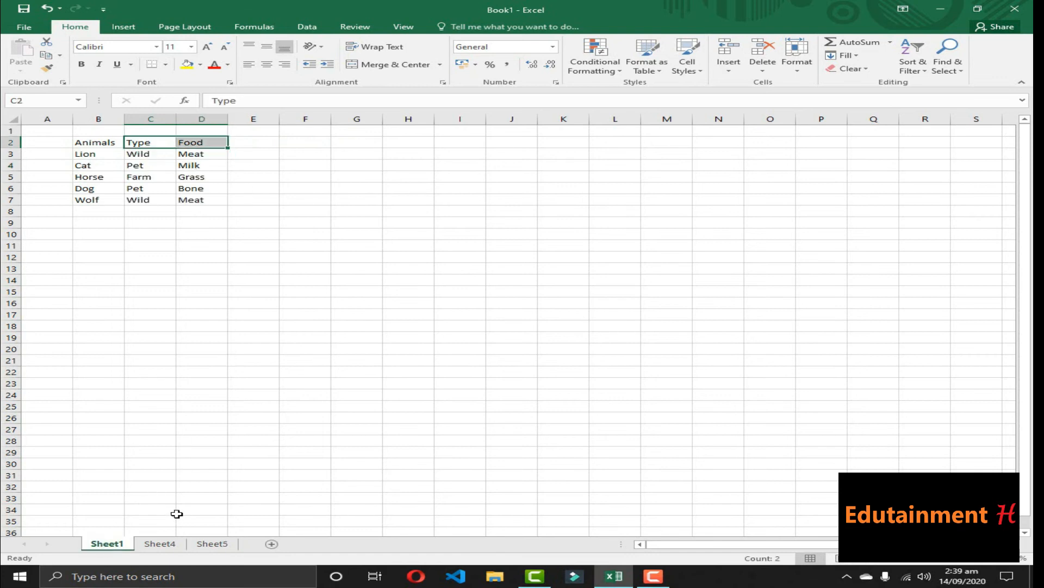
click(159, 545)
click(211, 544)
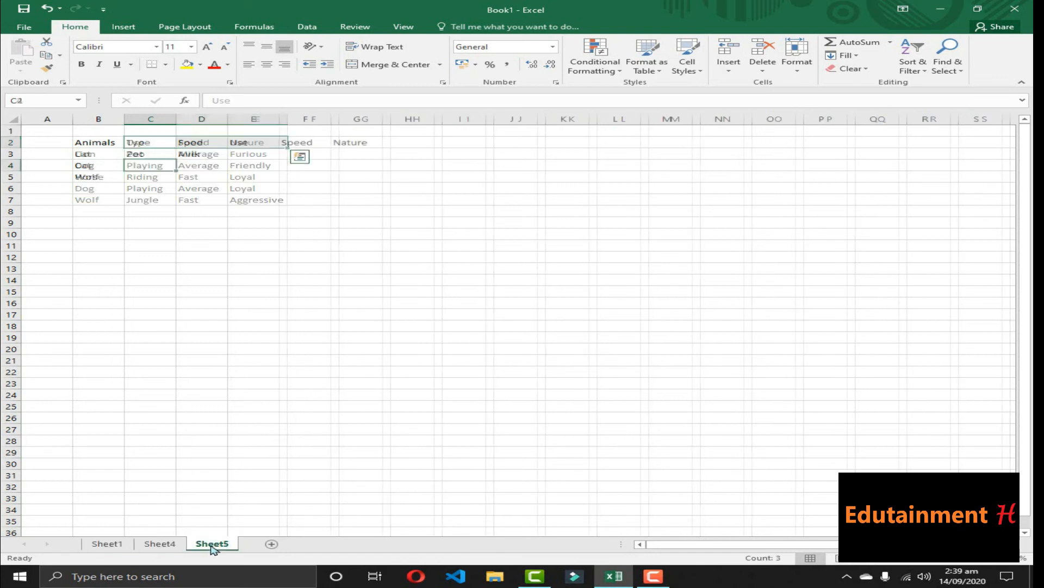
click(139, 153)
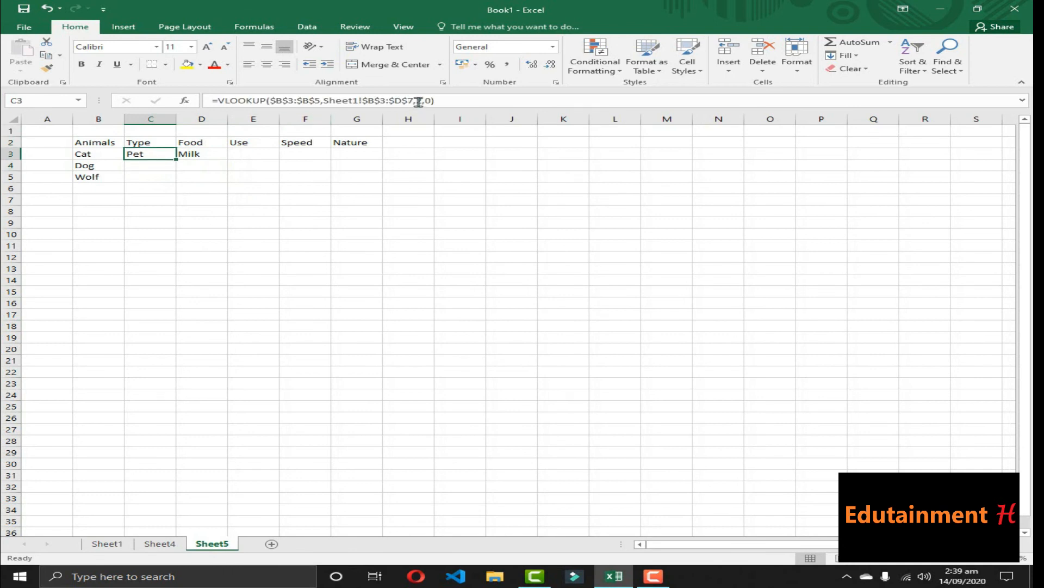
click(215, 156)
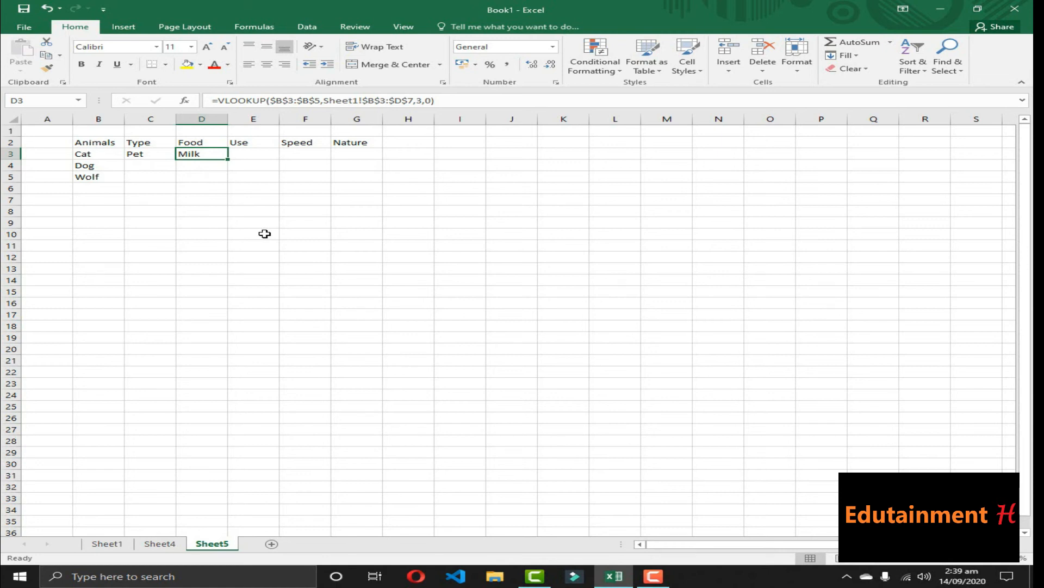
Step: Fill the Type and Food VLOOKUP formulas from C3 and D3 down to row 5 for Dog and Wolf
click(143, 155)
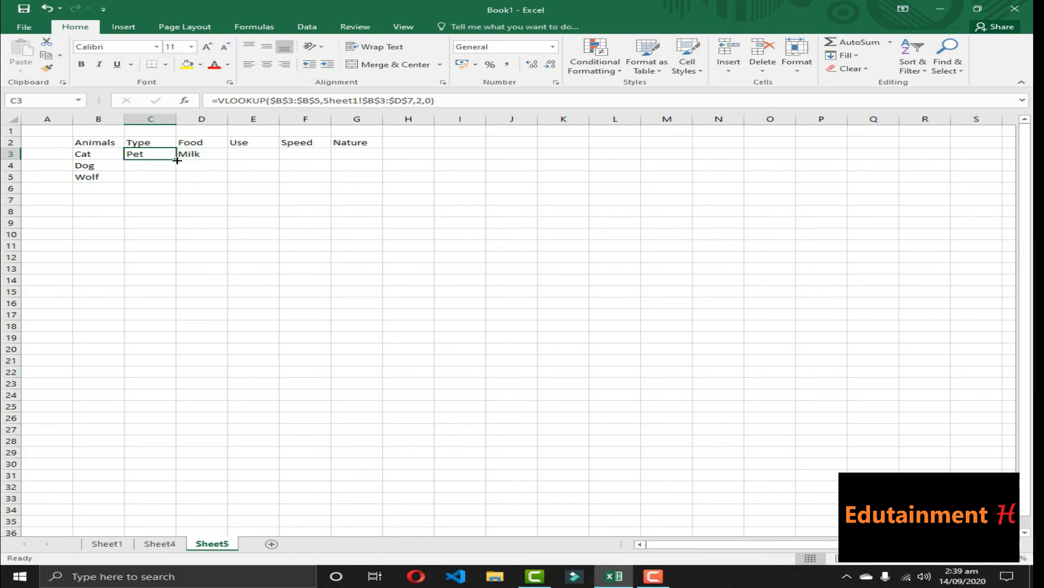
drag(177, 160, 178, 183)
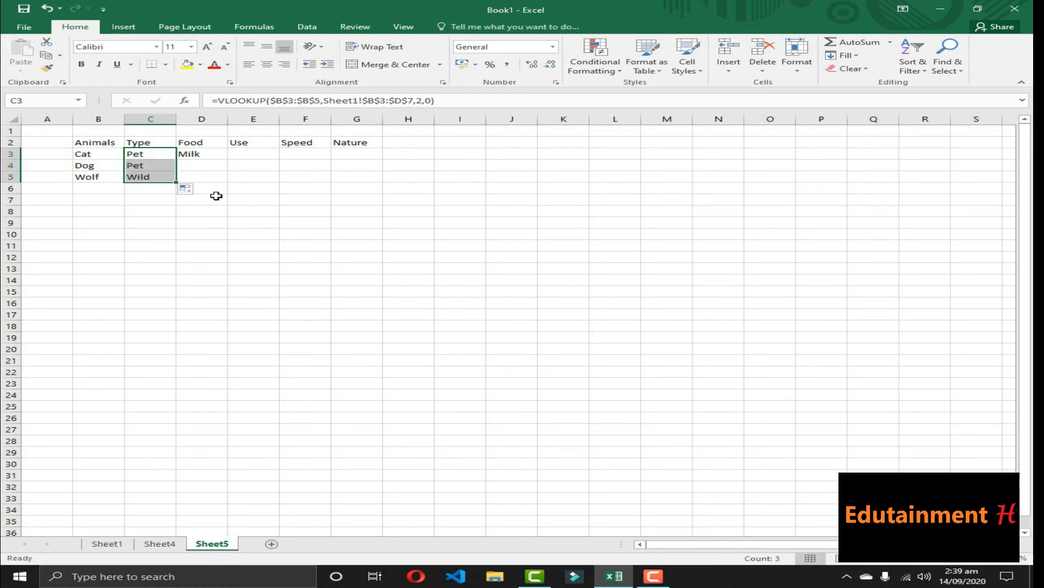
click(210, 155)
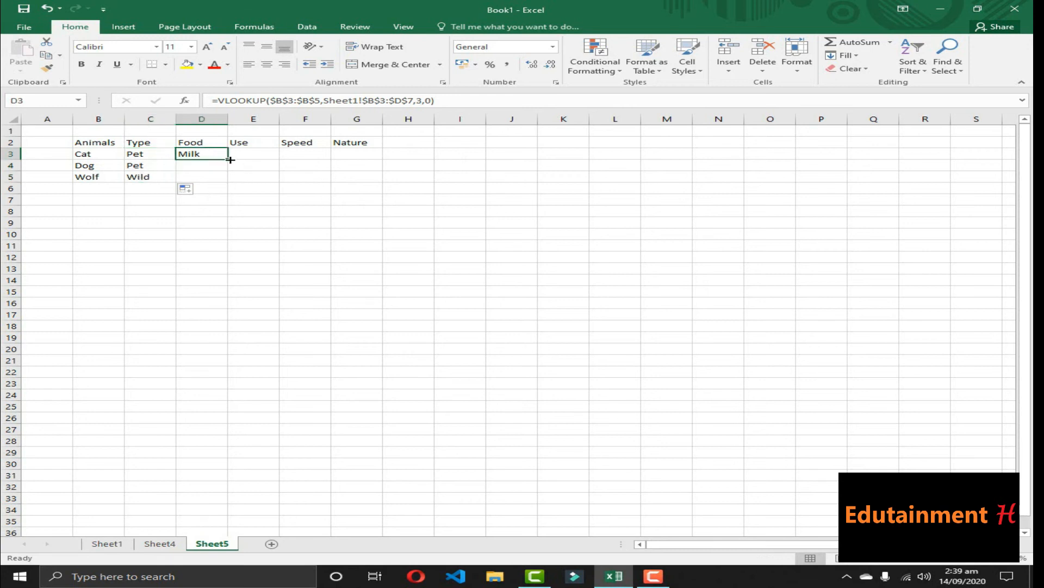
drag(231, 159, 232, 182)
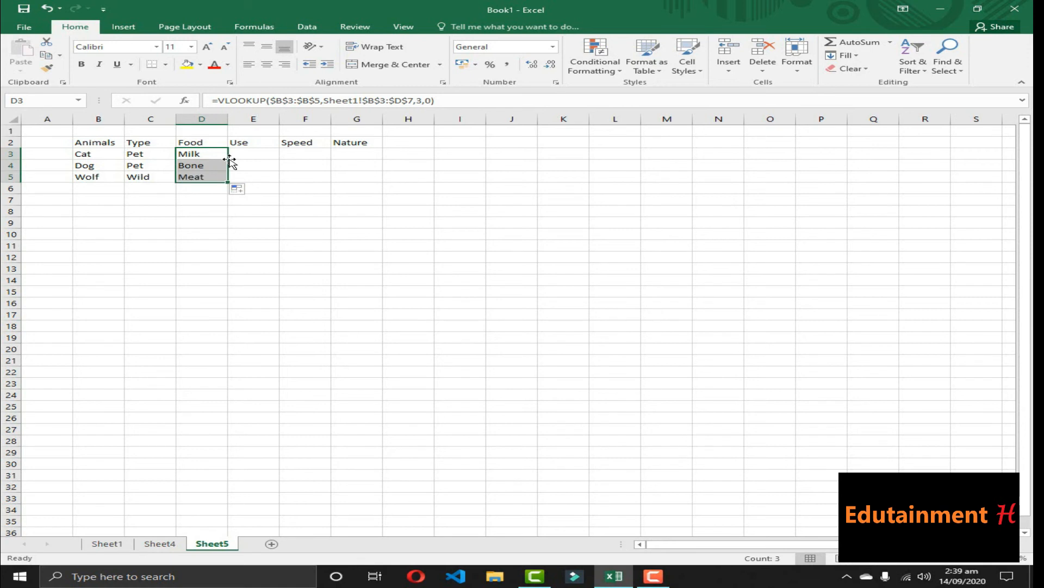
click(159, 186)
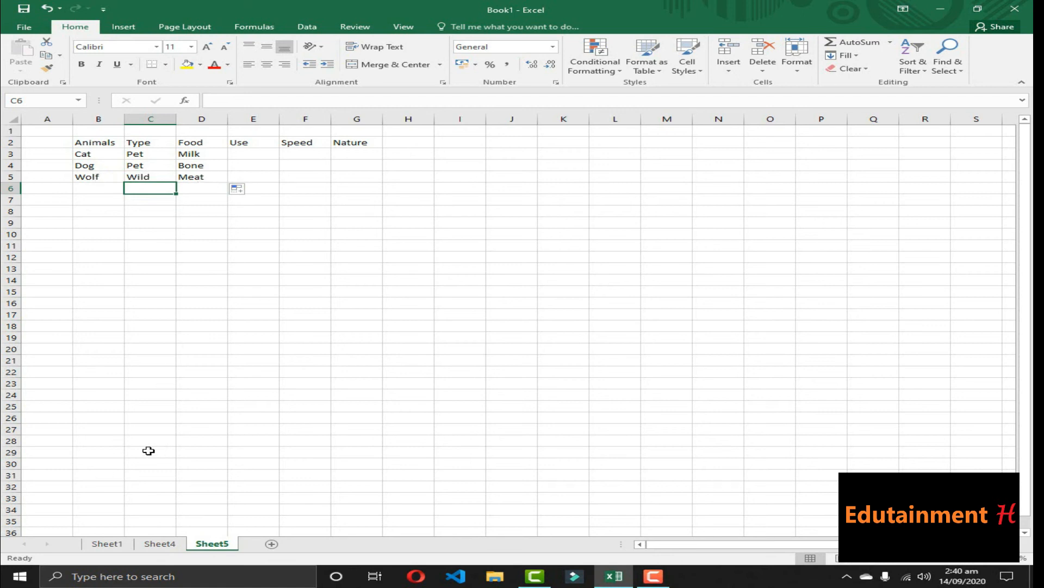
Step: Begin a VLOOKUP formula in E3 with lookup value B3:B5 and table array Sheet4!B3:E7
click(255, 158)
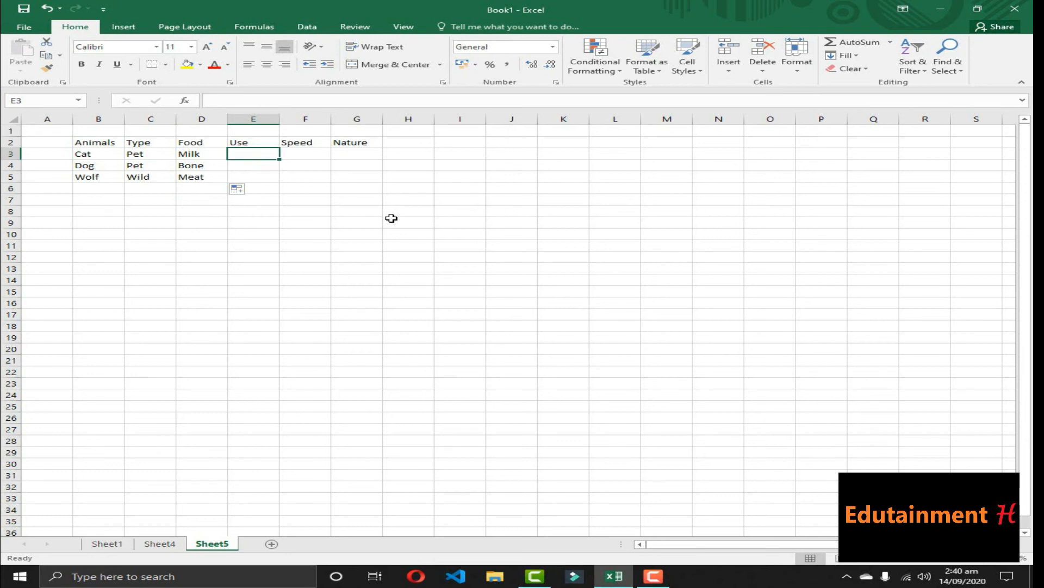
text(=vlookup)
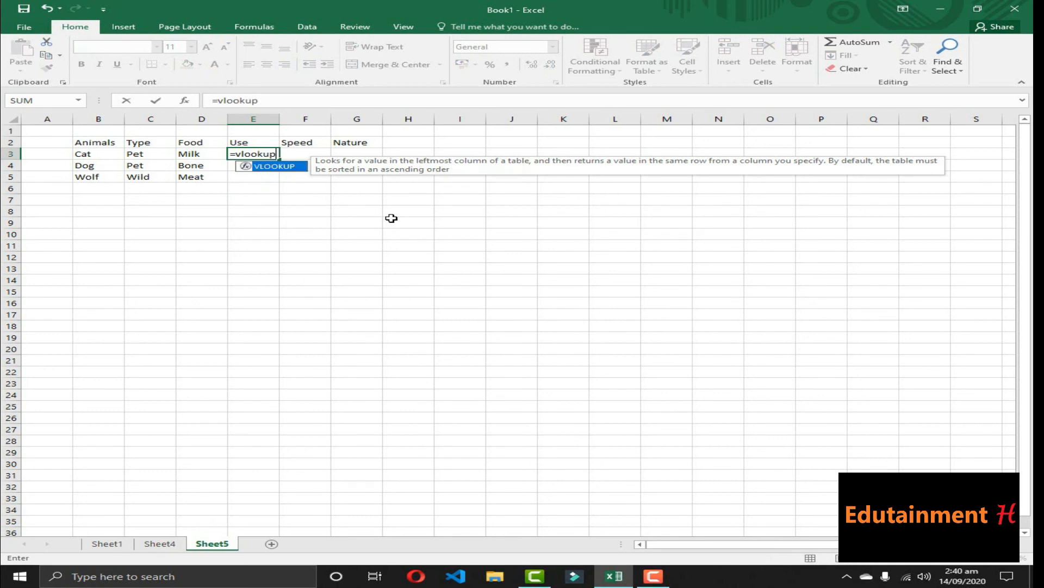
text(()
drag(94, 156, 99, 181)
text(,)
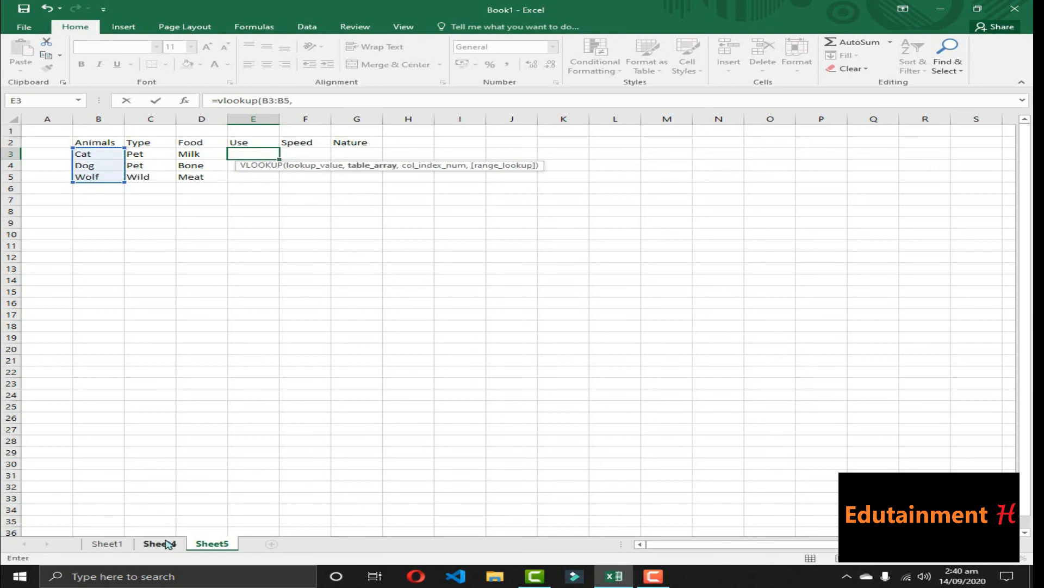
click(162, 543)
drag(99, 154, 276, 198)
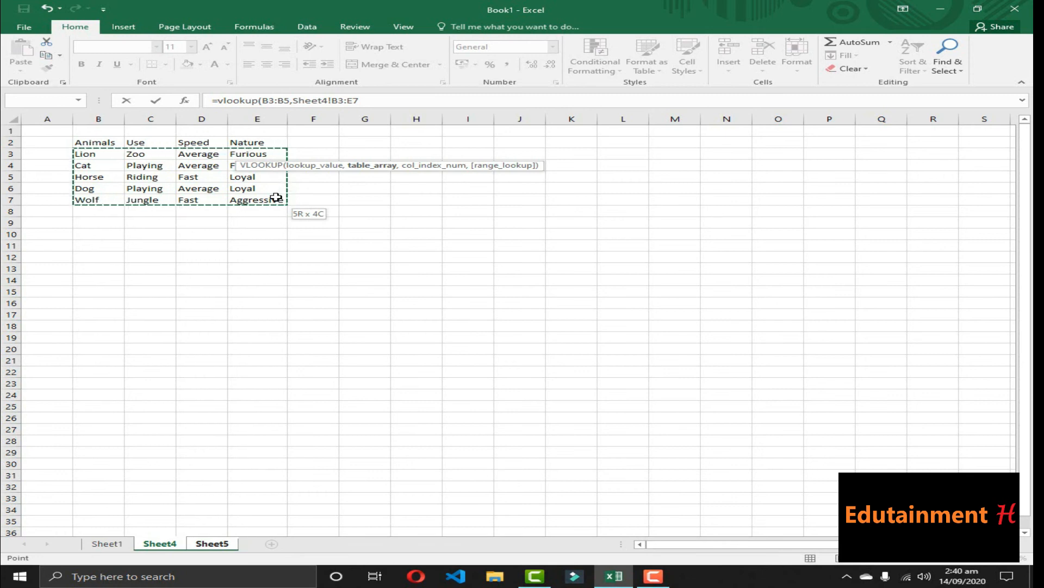
text(,)
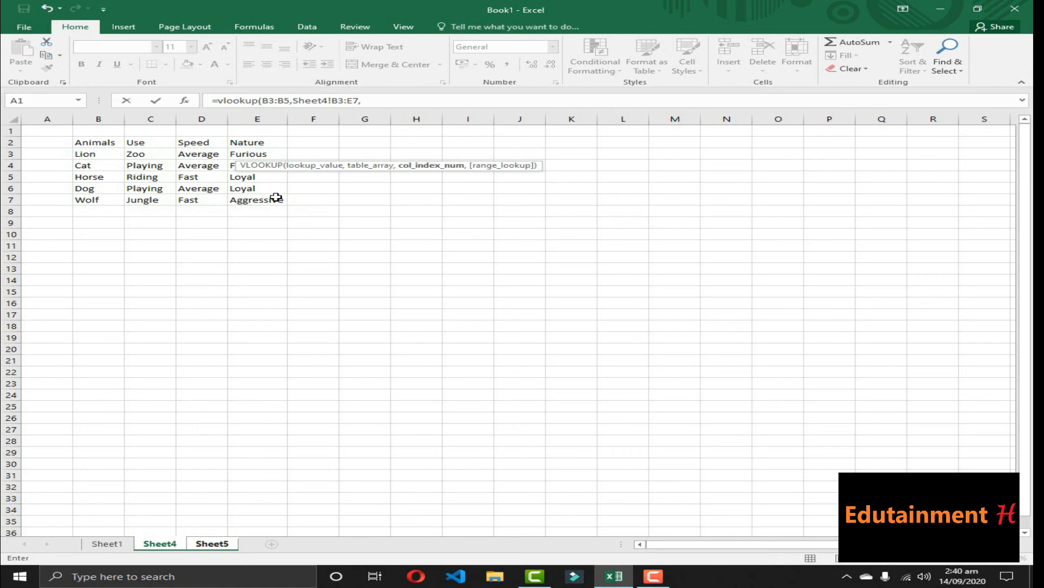
Step: Complete the VLOOKUP formula in E3 with column index 4 and range lookup 0, making both range references absolute
text(4,0)
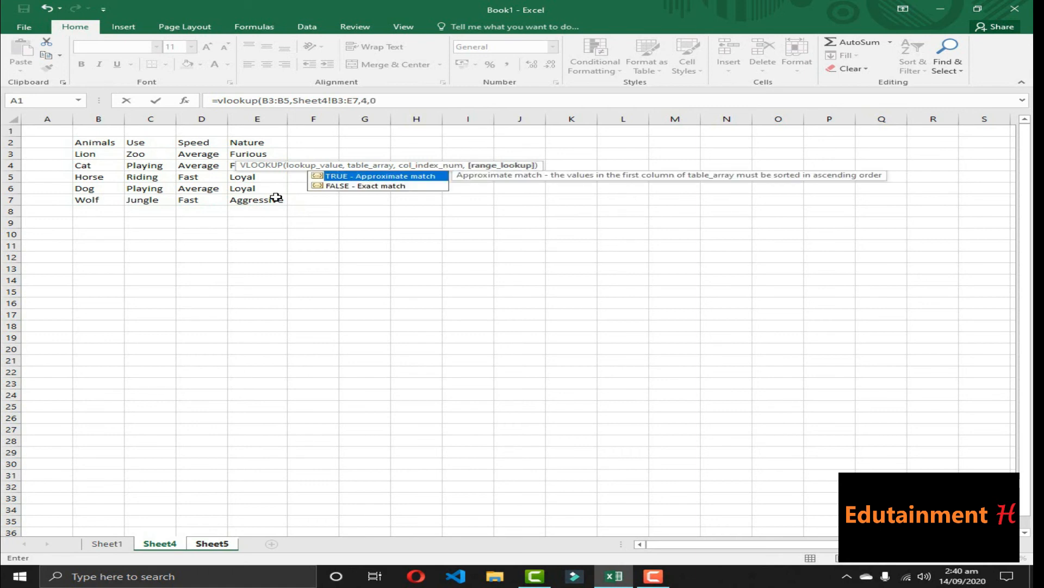
text())
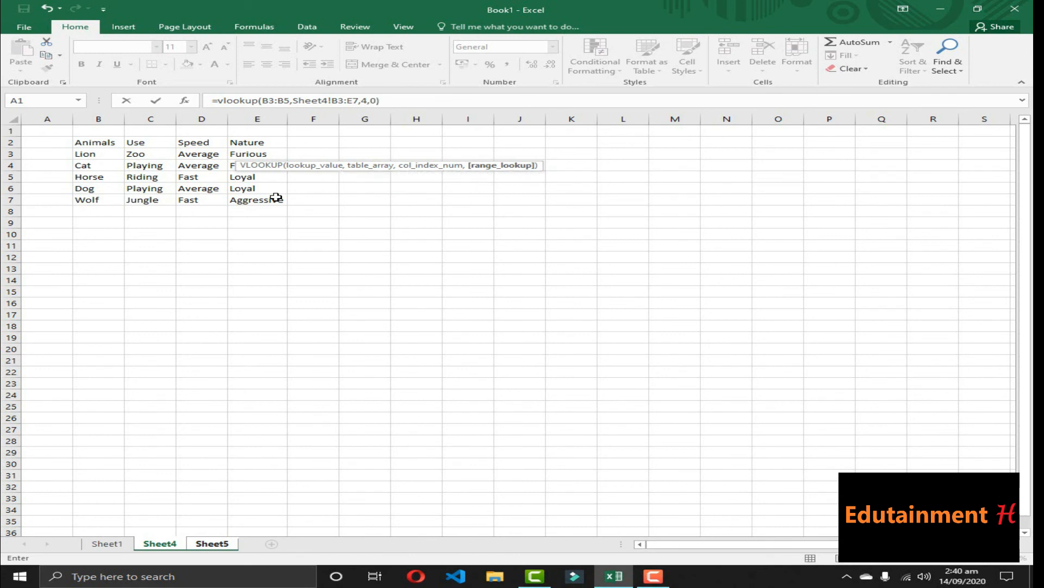
drag(384, 100, 261, 100)
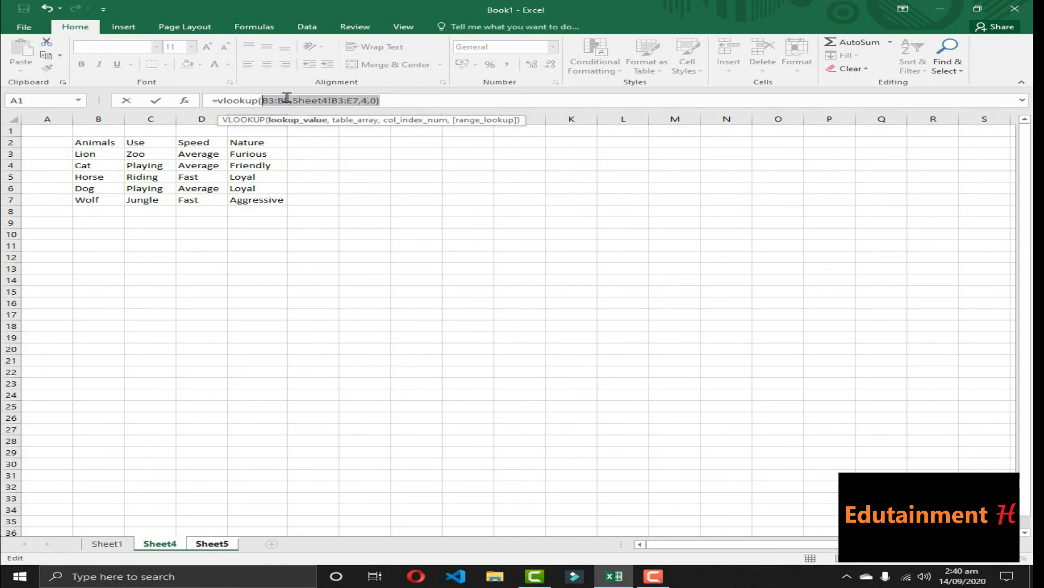
click(383, 101)
drag(347, 102, 268, 103)
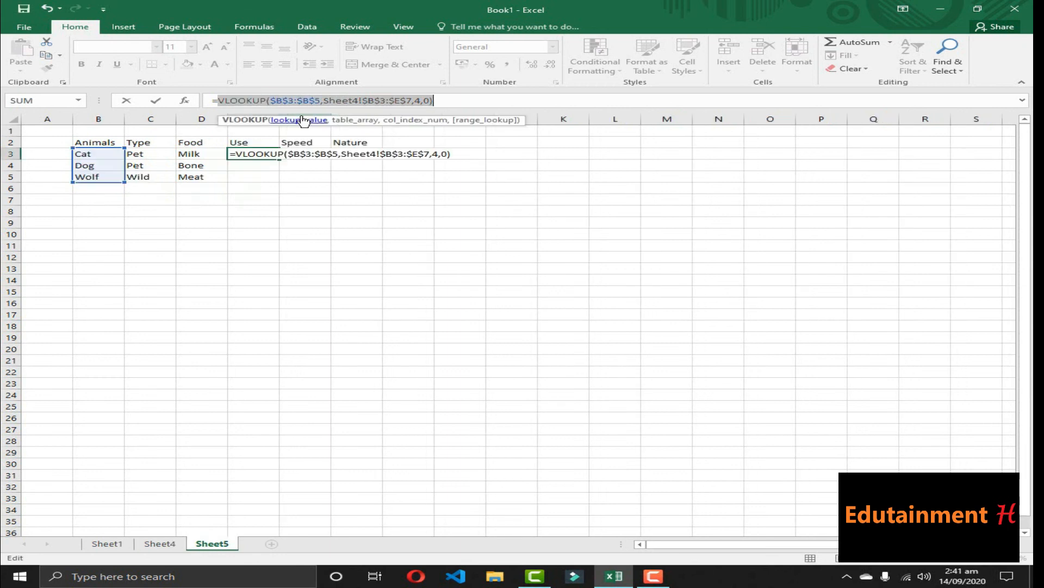
key(Return)
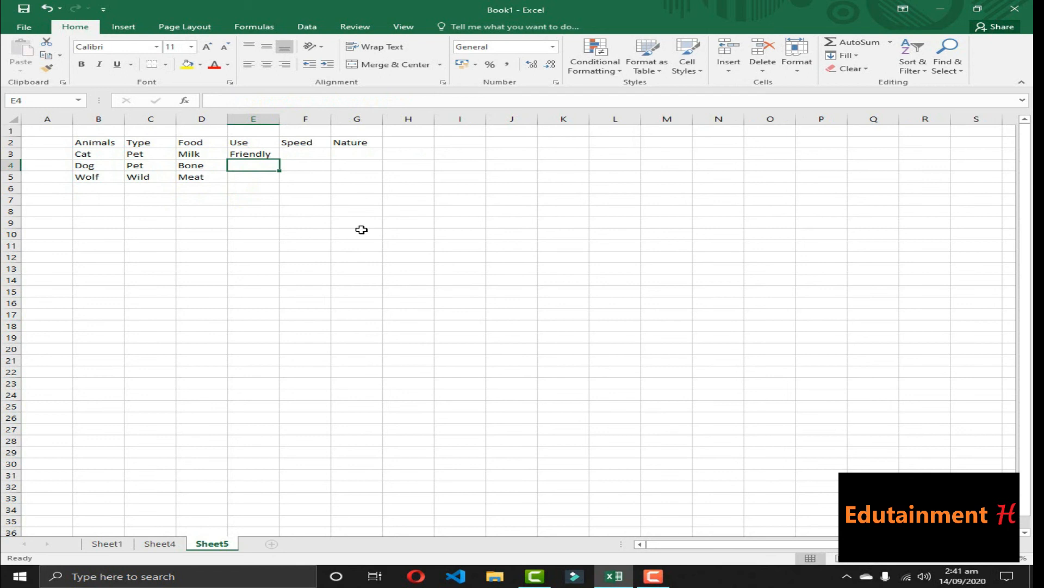
Step: Copy the VLOOKUP formula from E3 into the Speed and Nature cells F3 and G3
click(252, 154)
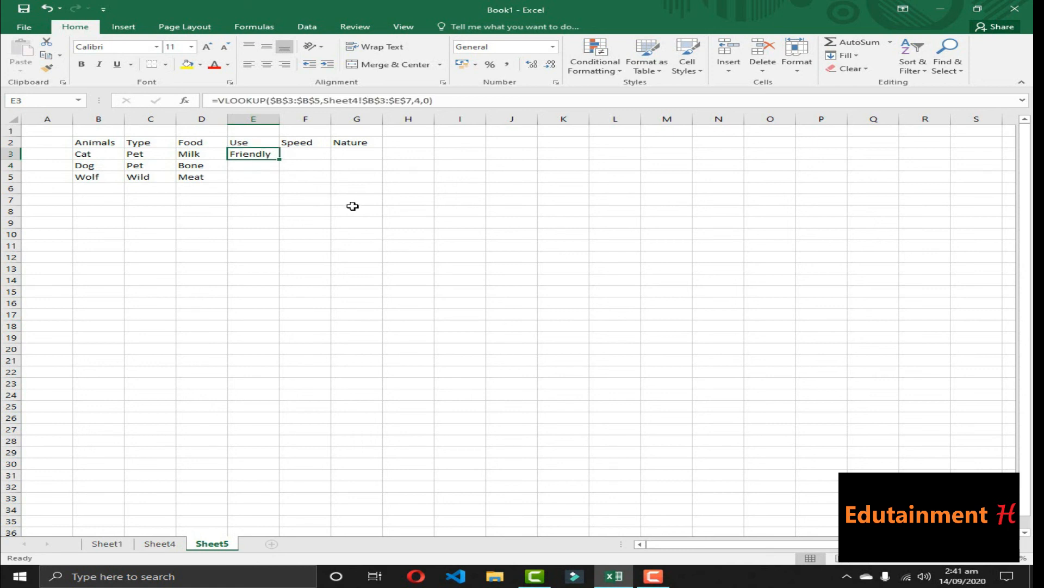
key(ctrl+c)
key(Right)
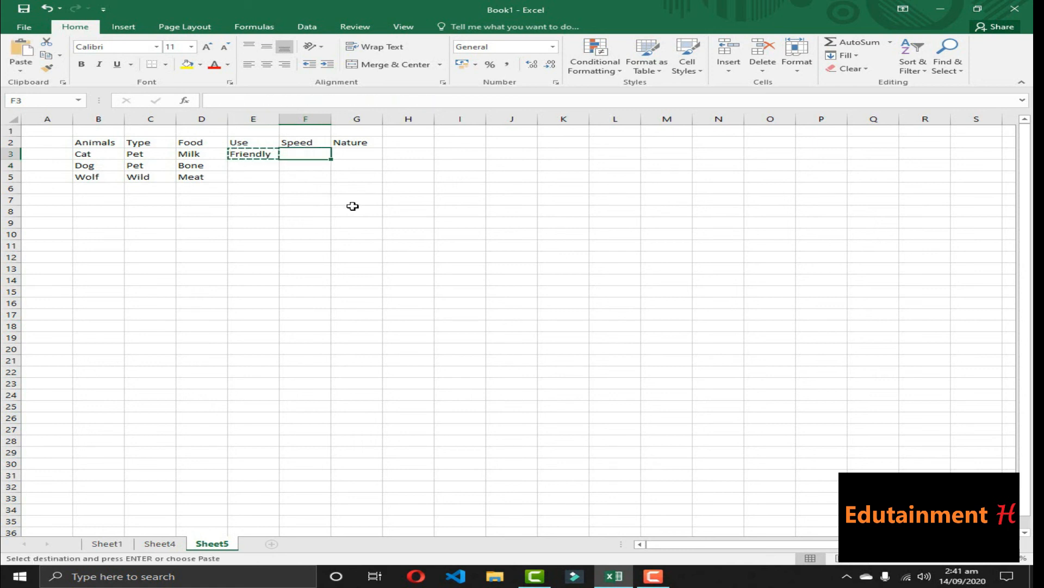
key(ctrl+v)
key(Right)
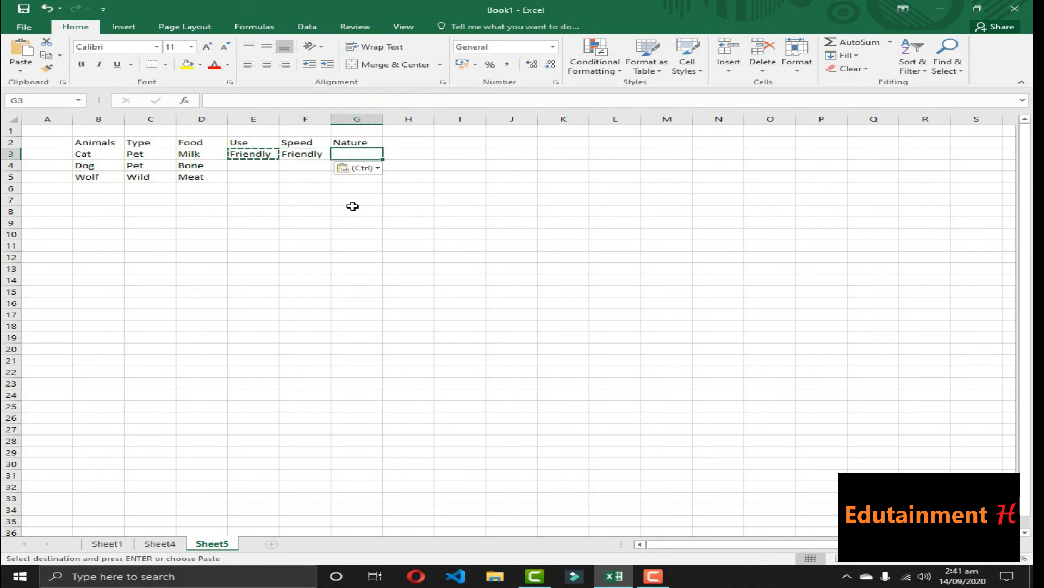
key(ctrl+v)
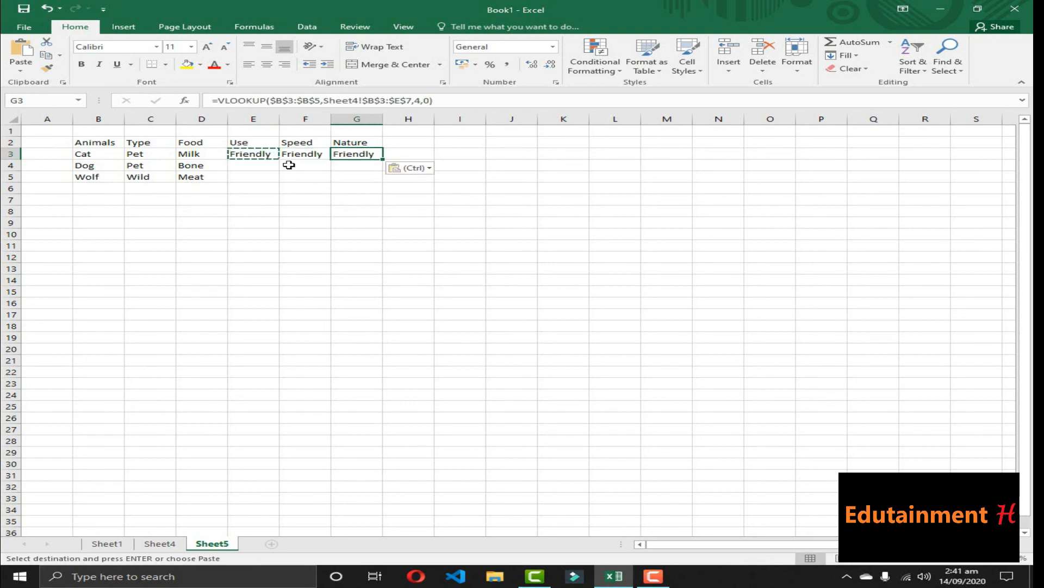
Step: Change the column index of the Use formula in E3 to 2
click(268, 154)
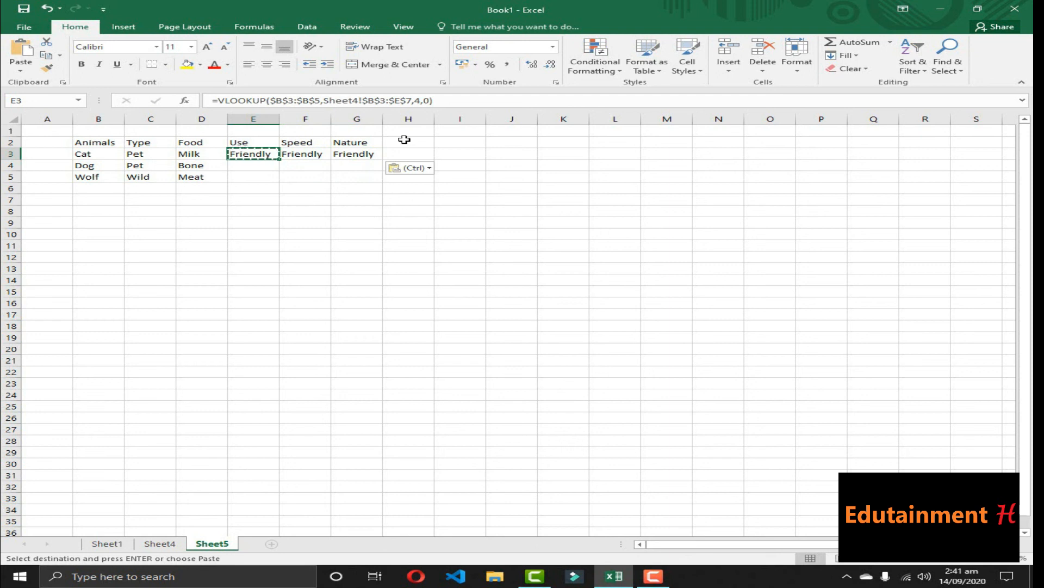
click(419, 102)
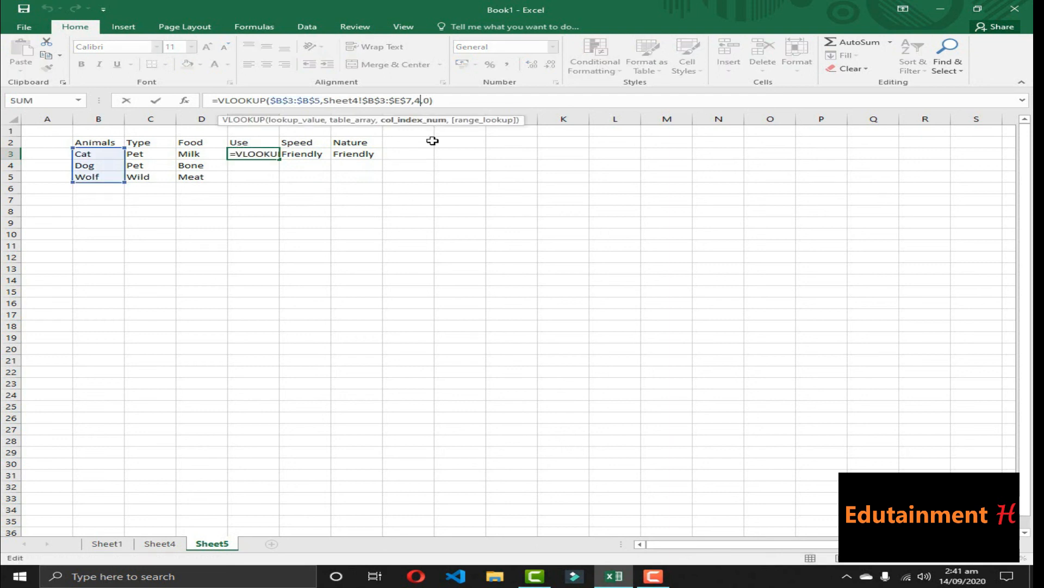
key(BackSpace)
text(5)
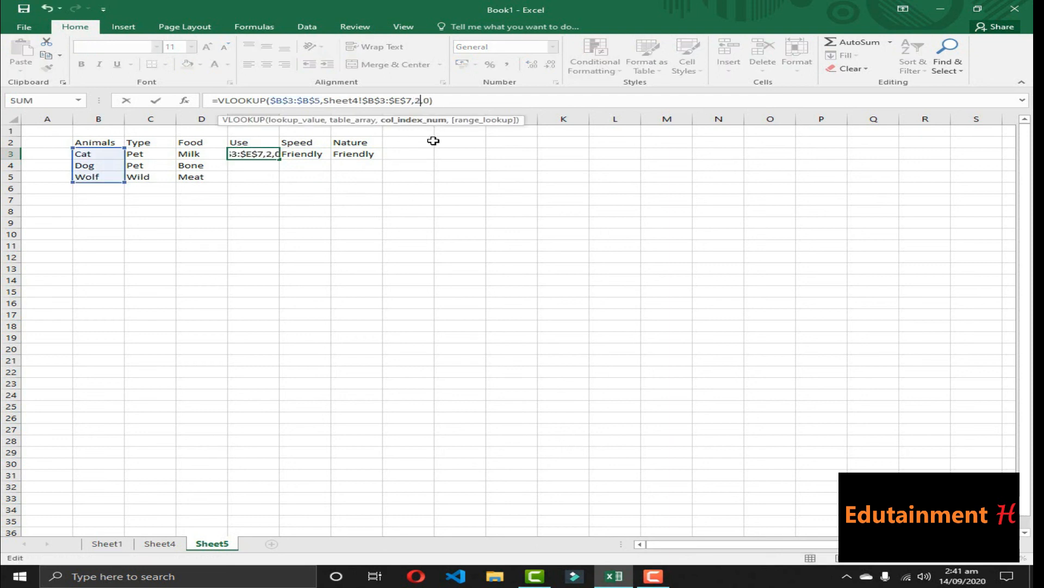
key(Return)
key(Up)
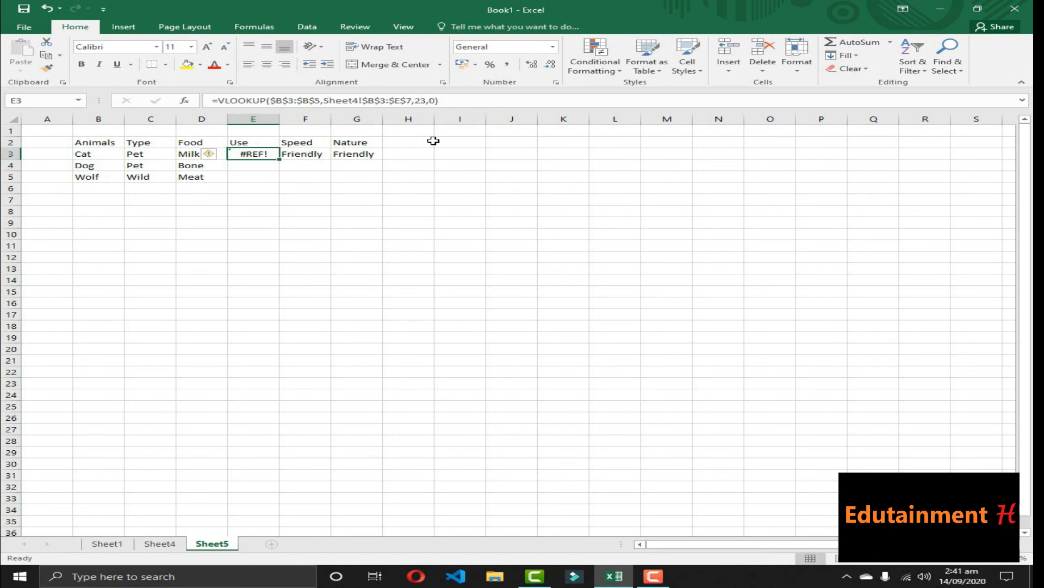
click(426, 101)
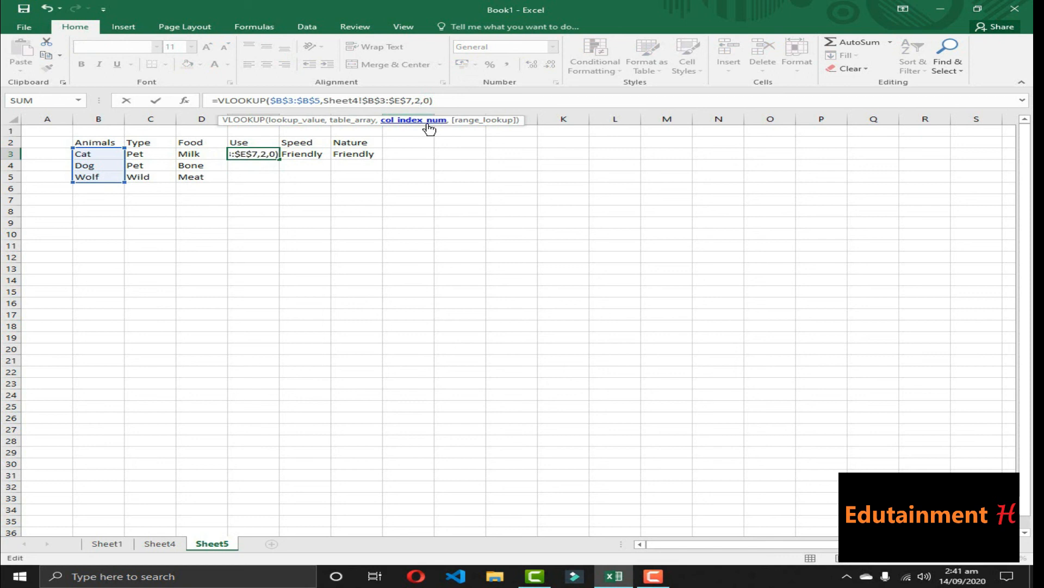
key(Return)
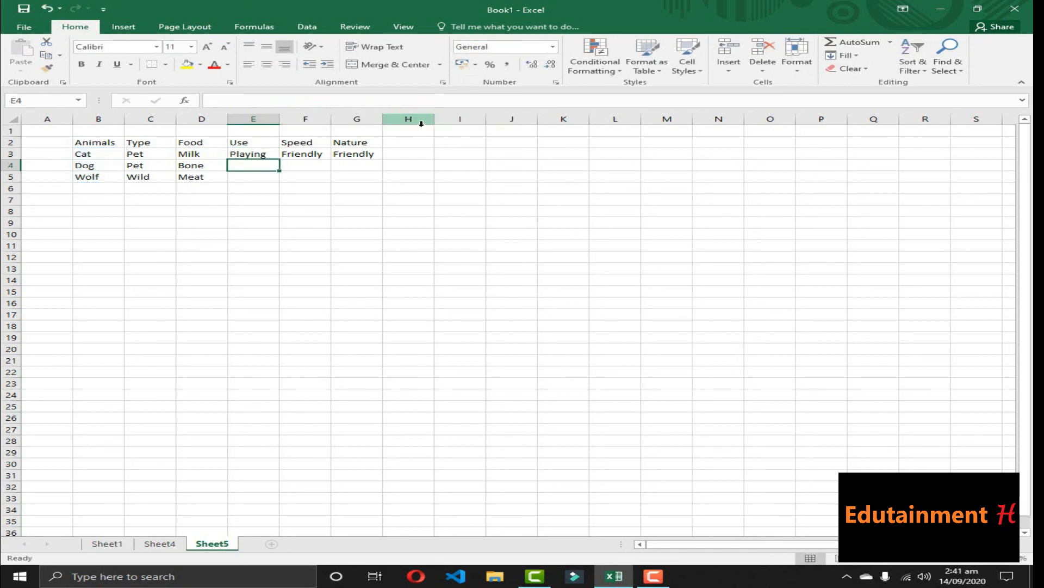
Step: Change the column index of the Speed formula in F3 to 3
click(306, 155)
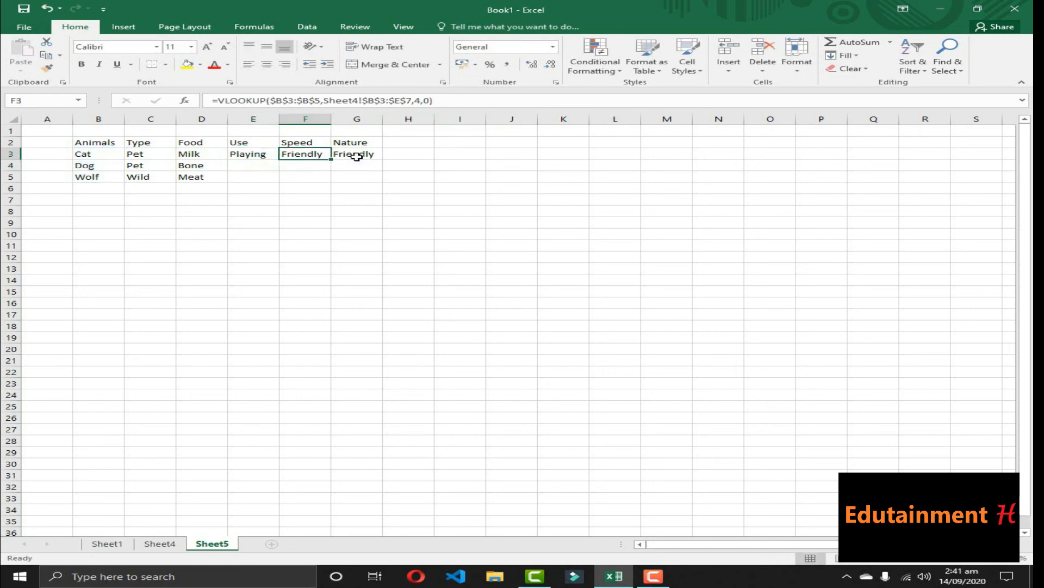
click(420, 100)
key(BackSpace)
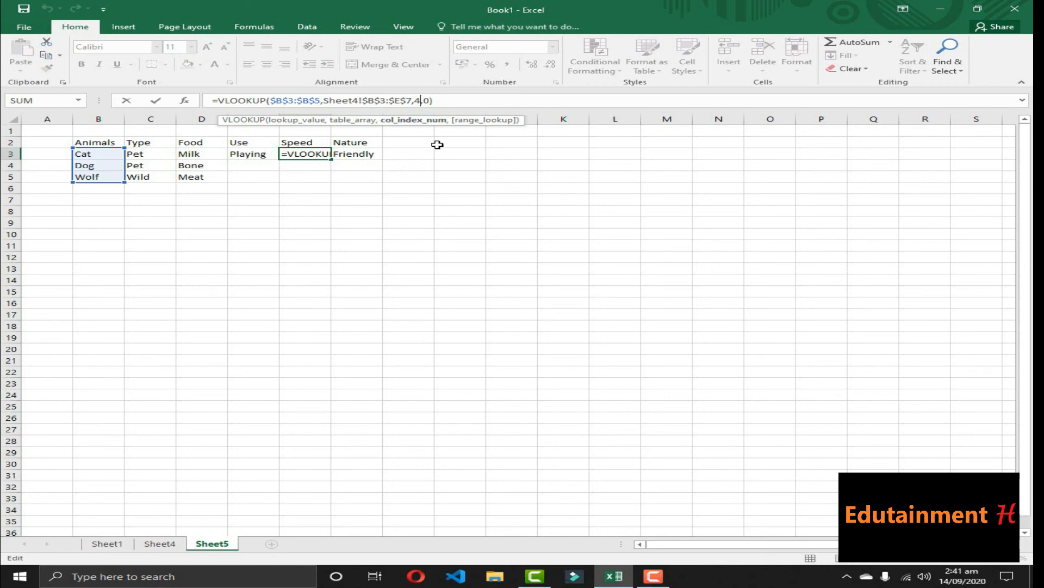
text(3)
key(Return)
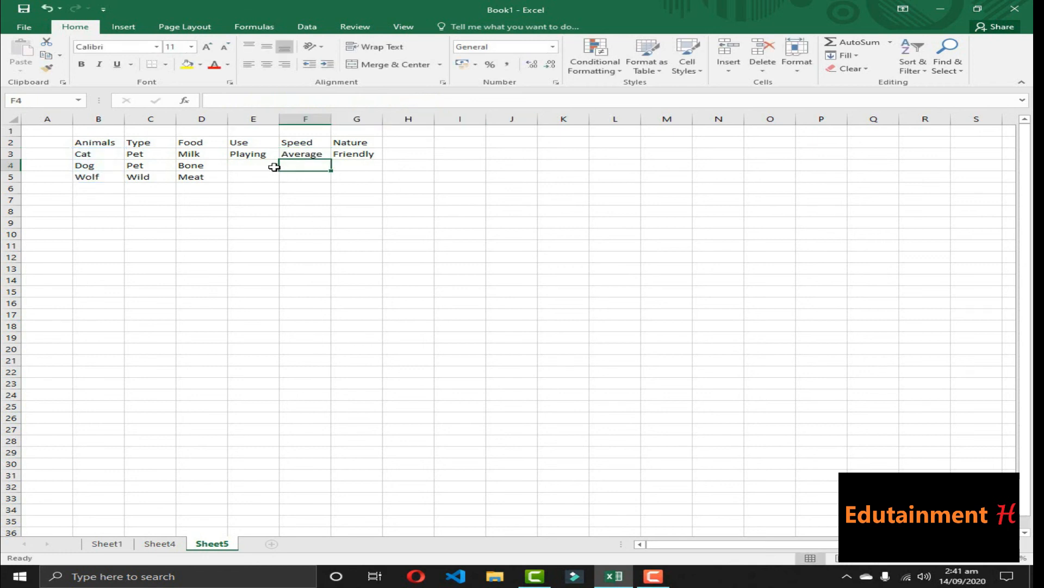
Step: Fill the Use, Speed and Nature formulas from E3:G3 down to row 5 for Dog and Wolf
click(259, 154)
drag(282, 159, 373, 184)
click(302, 155)
click(349, 155)
Step: Check the Type formula in C5 and compare the combined table with the source tables on Sheet1 and Sheet4
click(152, 174)
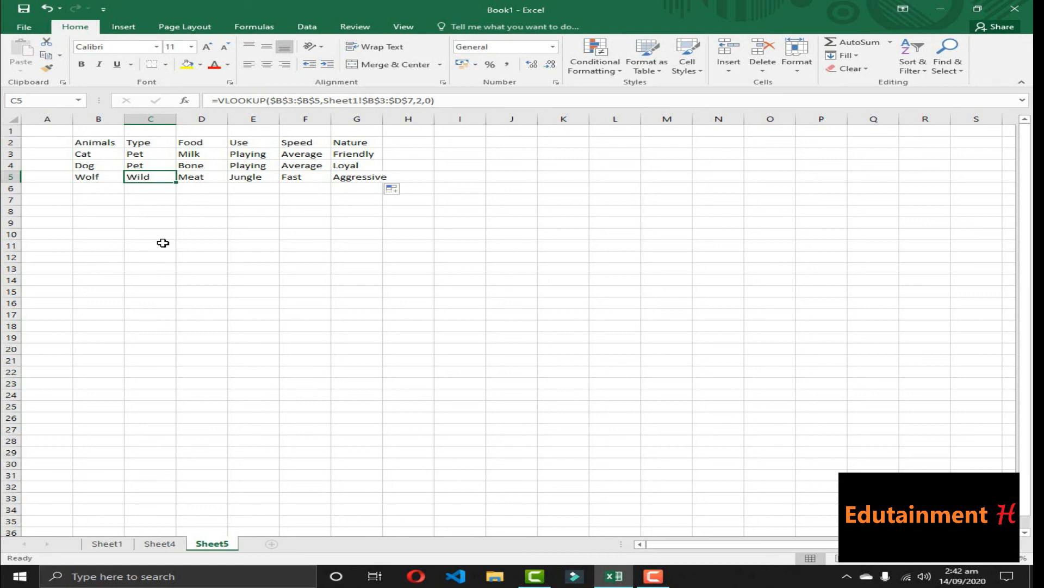
click(107, 544)
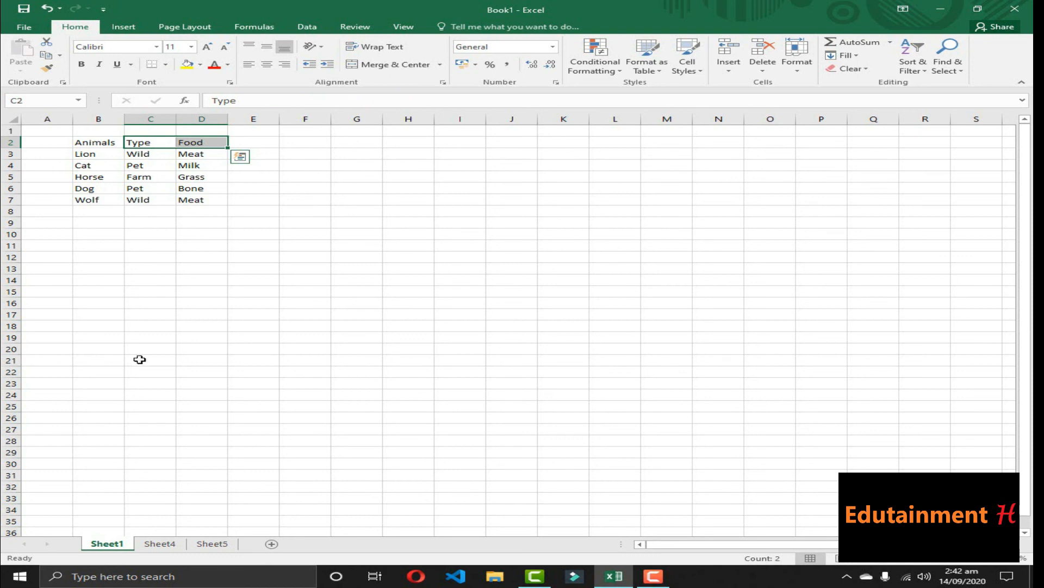
click(157, 544)
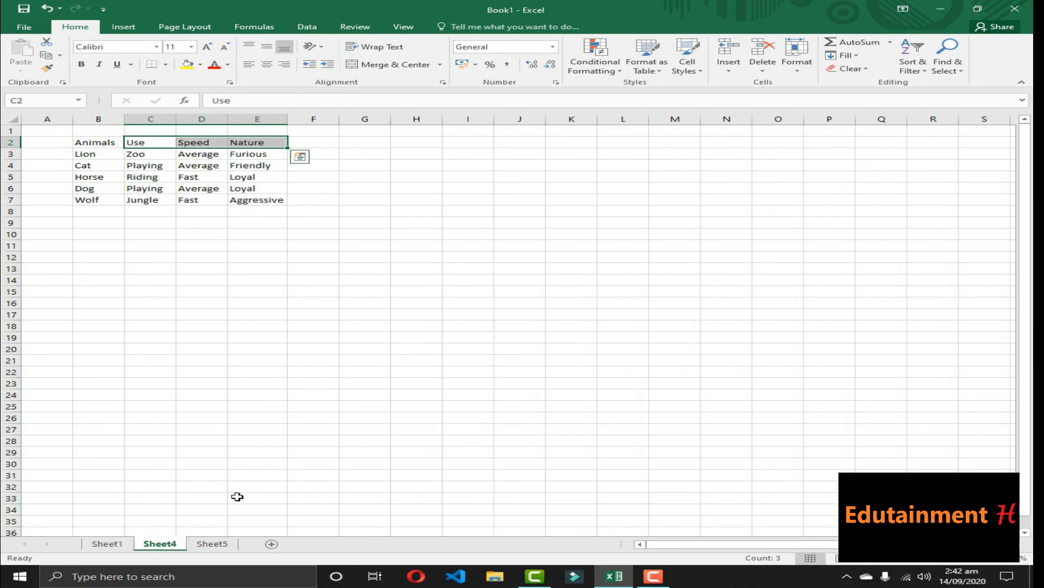
click(219, 548)
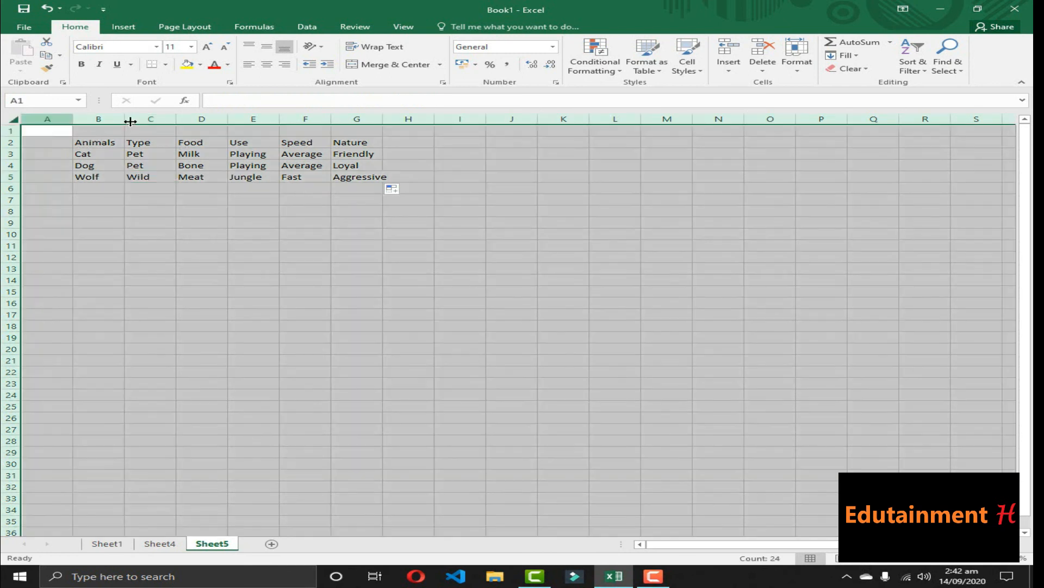
Step: AutoFit the width of all columns on Sheet5 to their contents
click(14, 119)
double_click(120, 118)
click(187, 166)
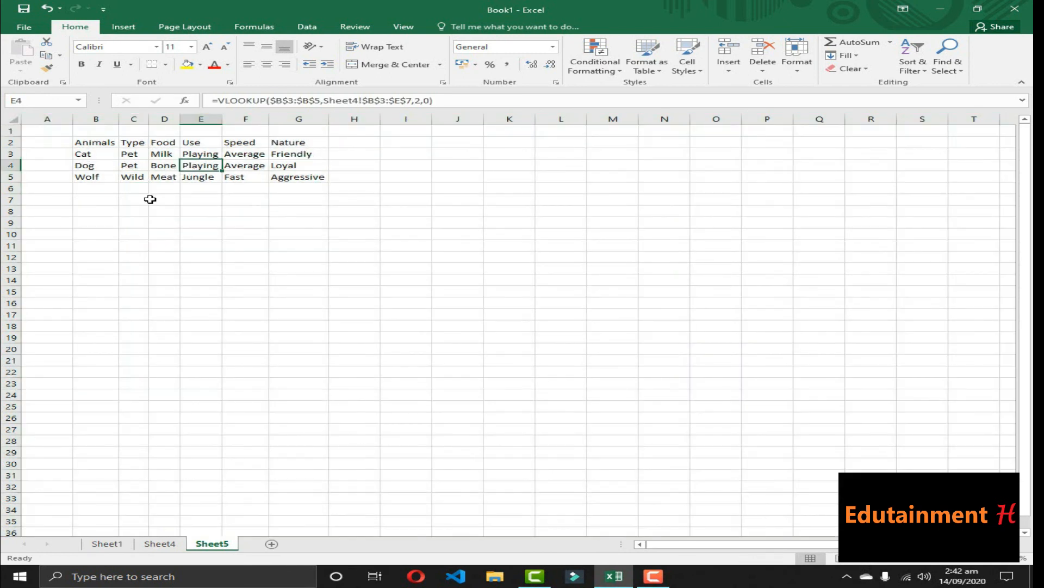